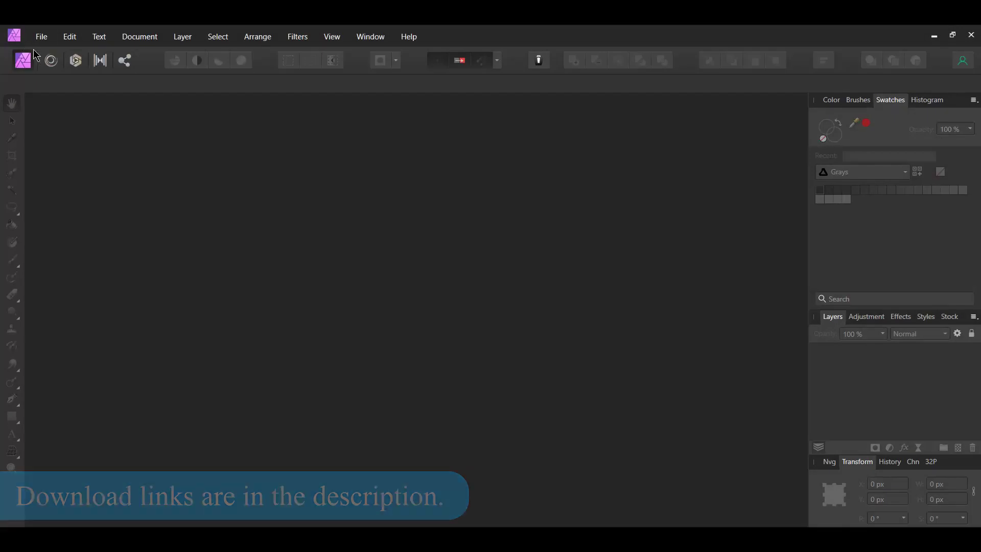
Open the Pexels JPG photo ending in 2883325 from the Downloads folder.
click(41, 36)
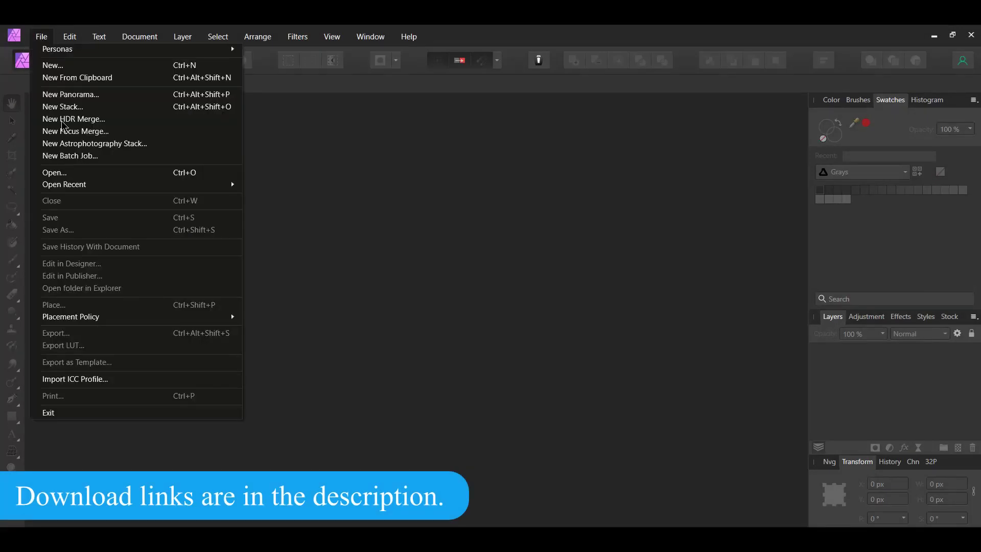
click(74, 176)
click(424, 256)
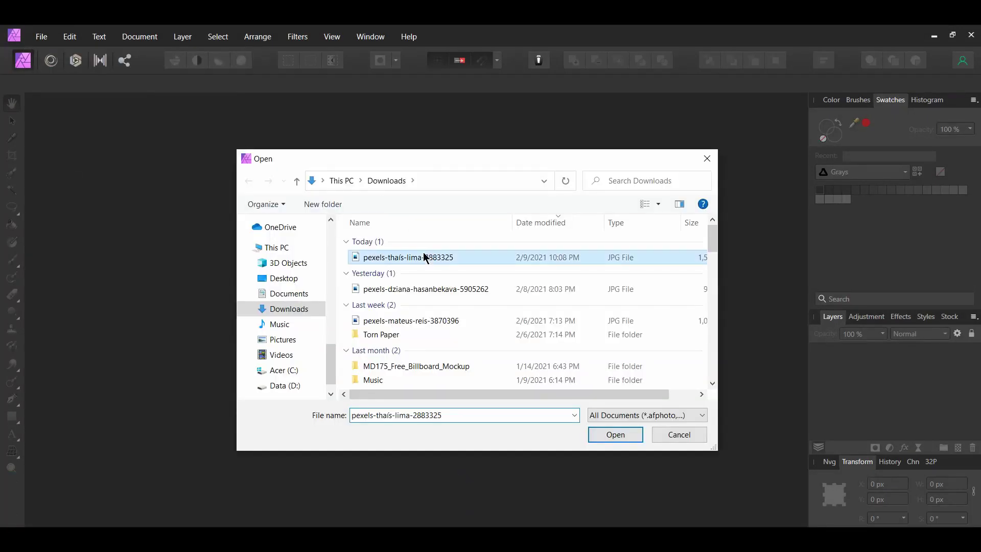
click(633, 434)
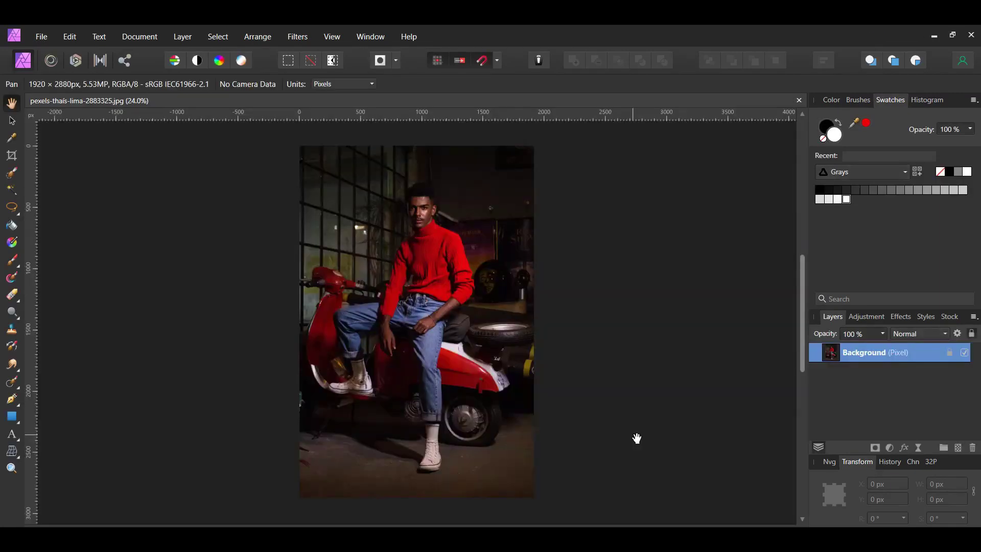
Duplicate the Background layer and rename the lower copy Original.
key(v)
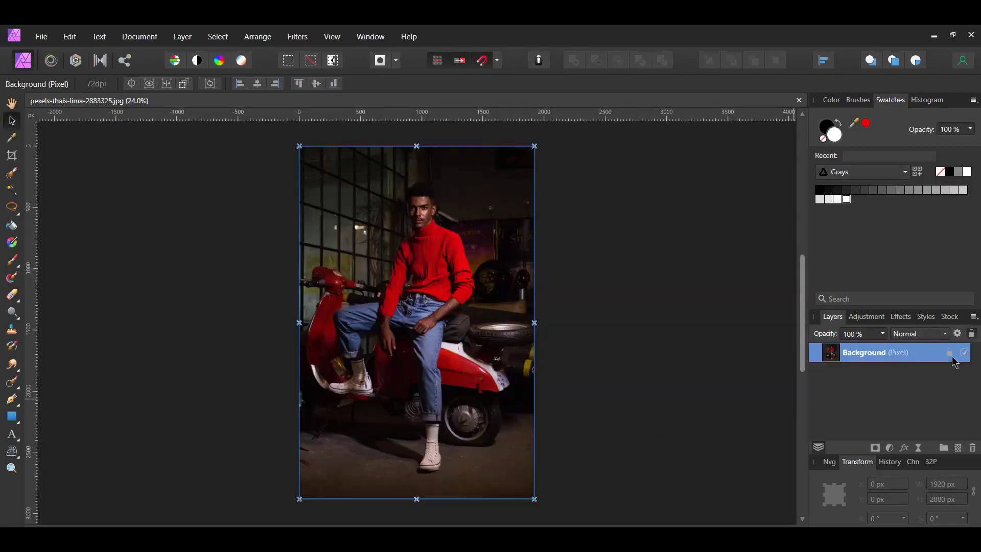
key(ctrl+j)
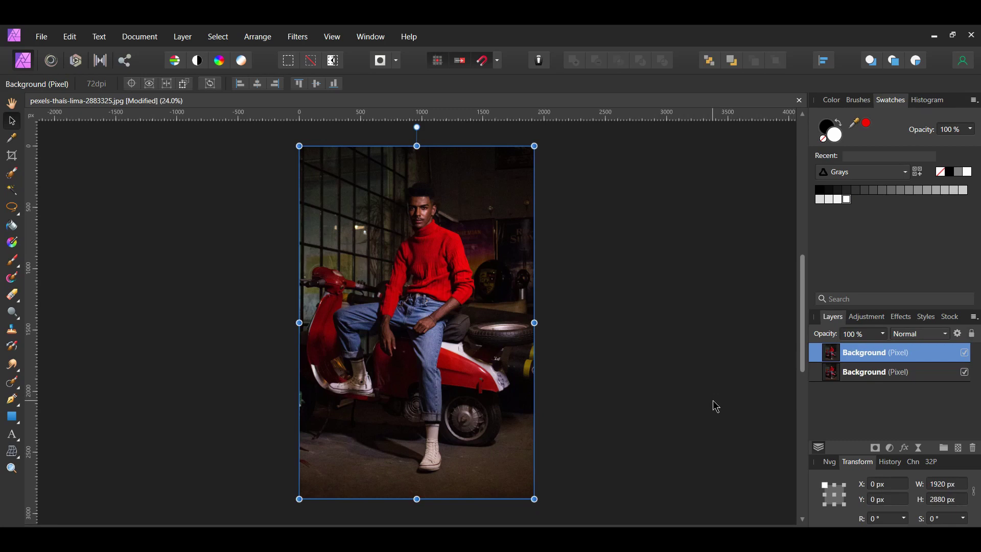
click(868, 373)
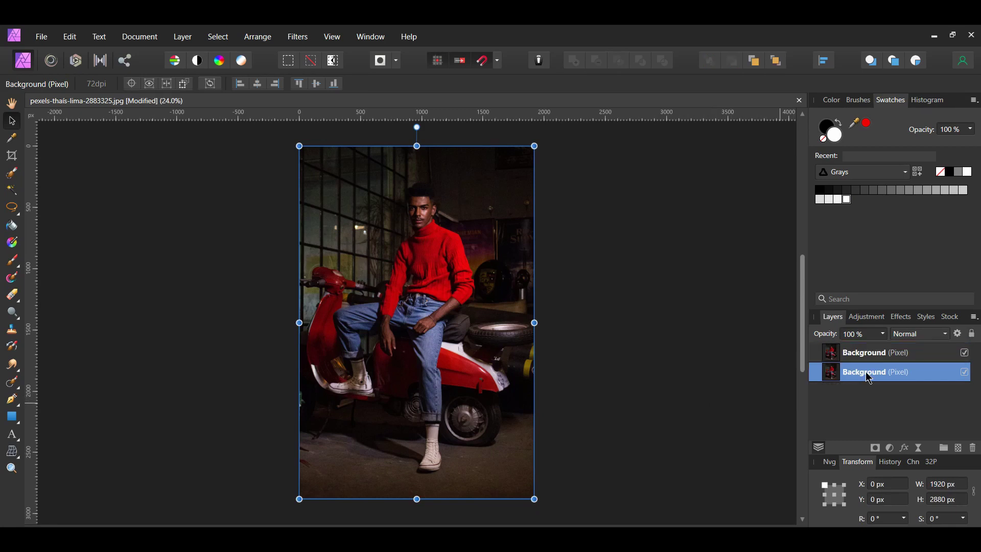
double_click(868, 374)
text(Original)
key(Return)
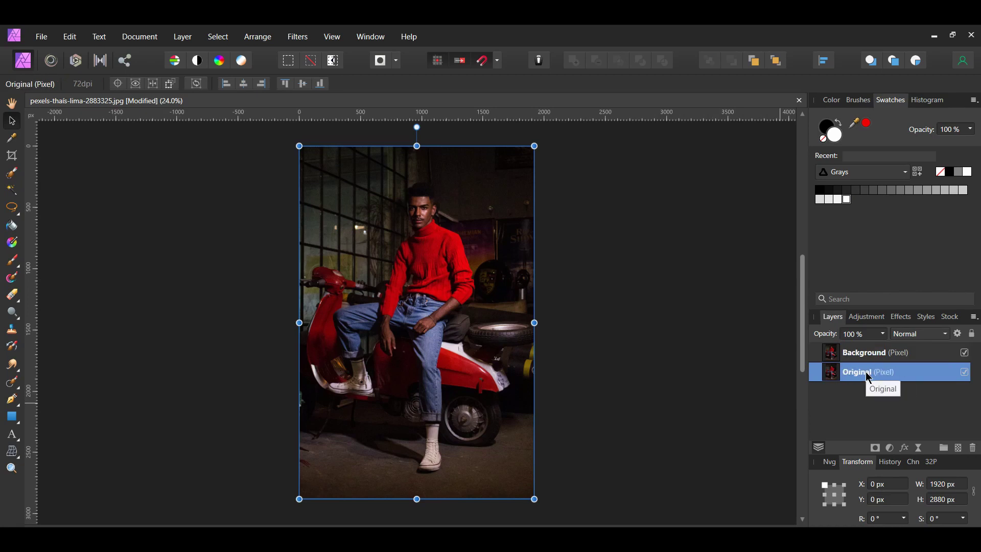
Add a Black and White adjustment with default values and nest it inside the upper Background layer.
click(861, 359)
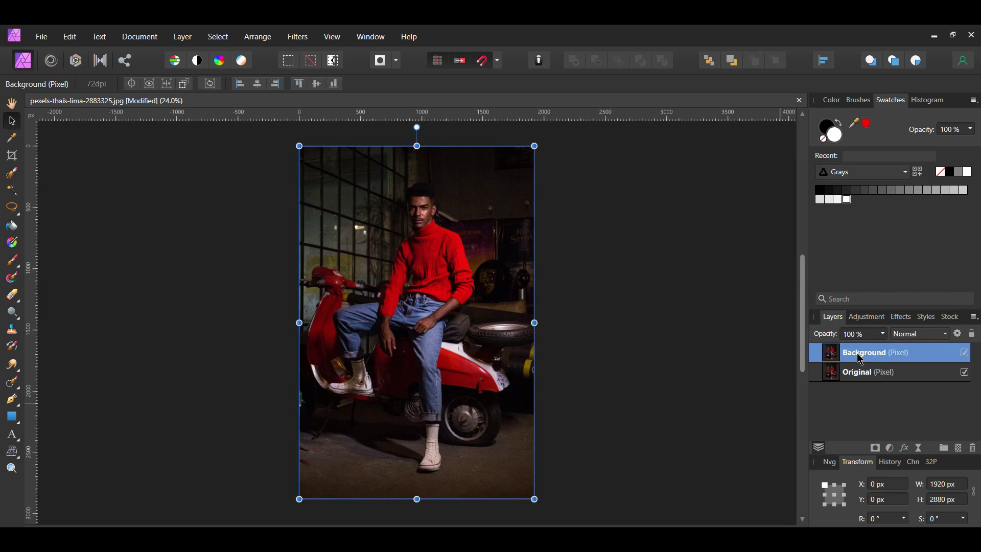
click(889, 448)
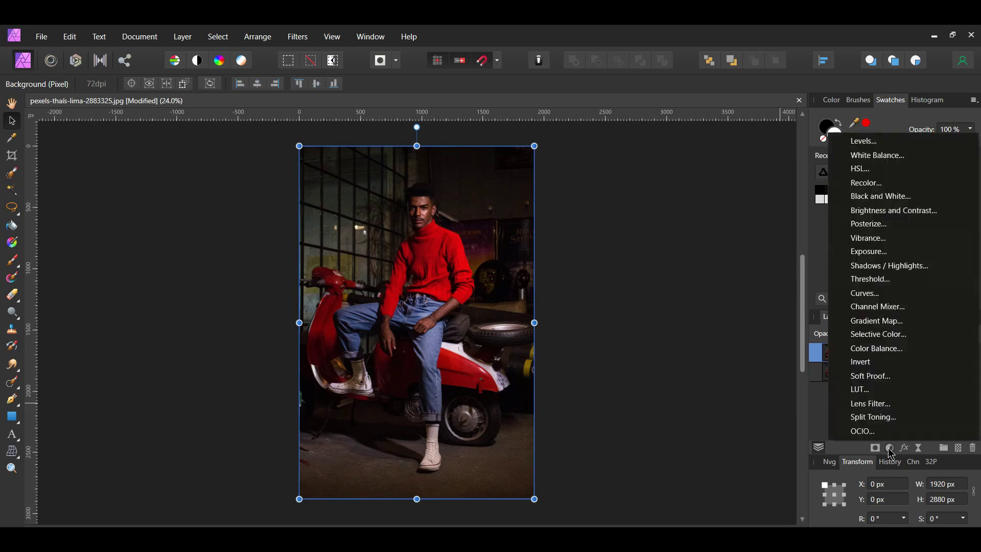
click(911, 200)
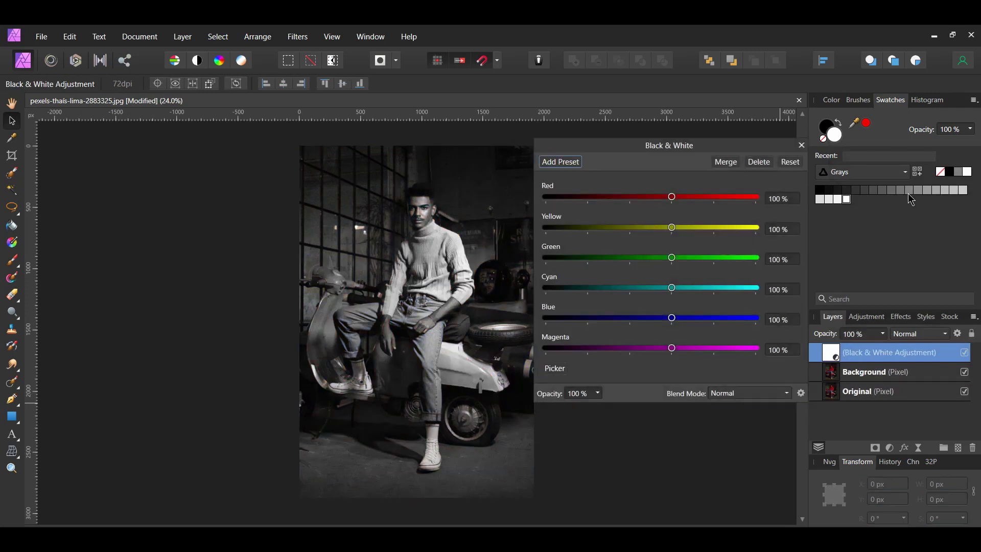
drag(843, 353, 852, 379)
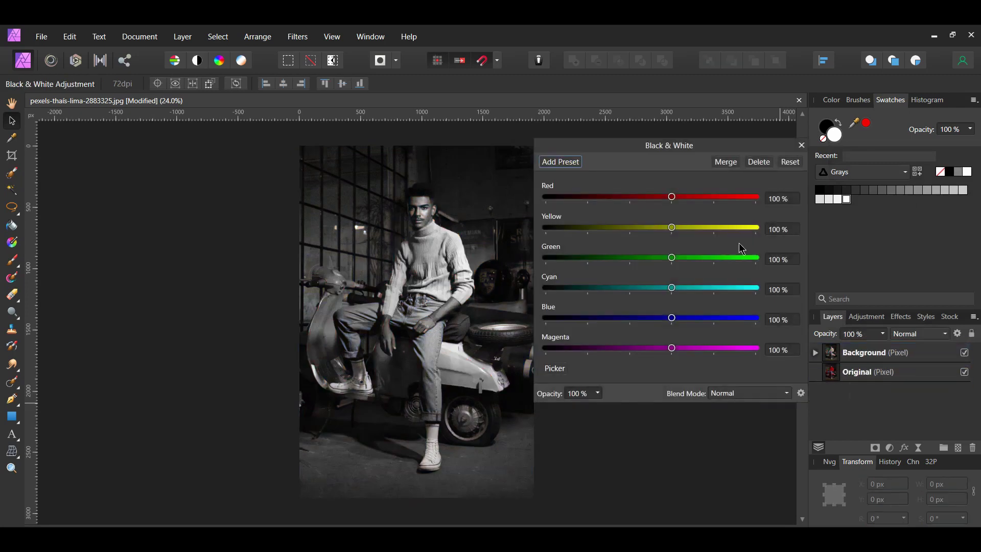
drag(678, 154, 664, 145)
click(789, 145)
Duplicate the nested Black & White adjustment, set the lower copy's blend mode to Soft Light, and compare its effect.
click(816, 352)
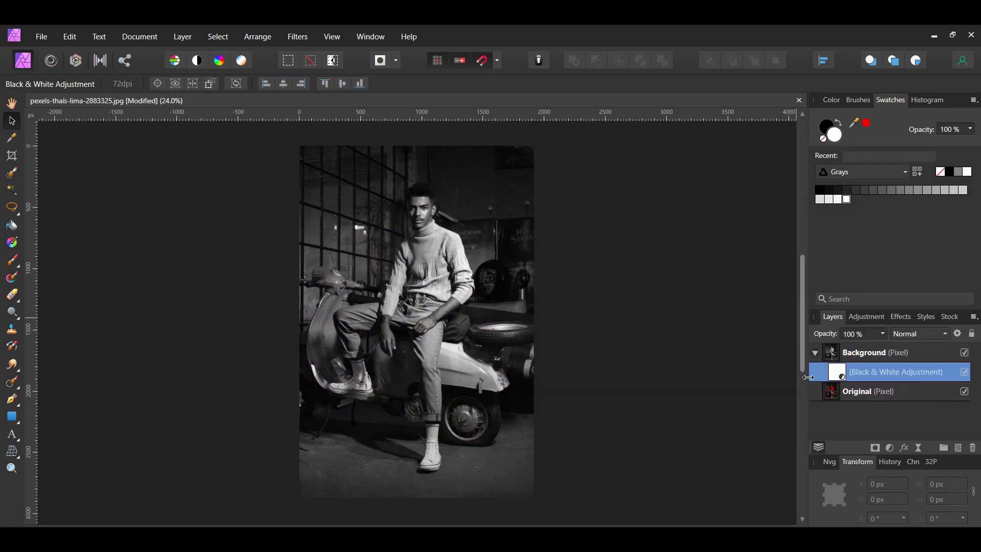
key(ctrl+j)
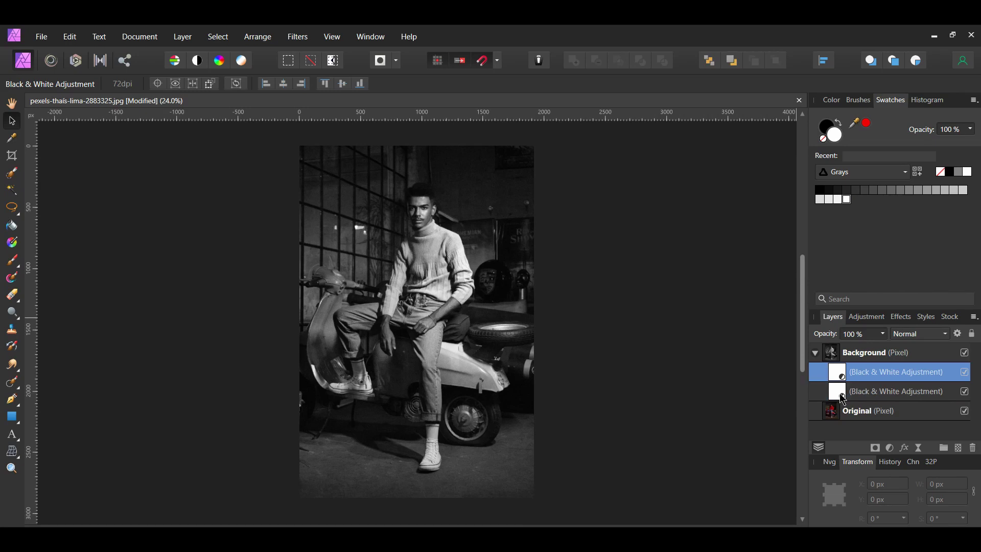
click(864, 398)
click(945, 334)
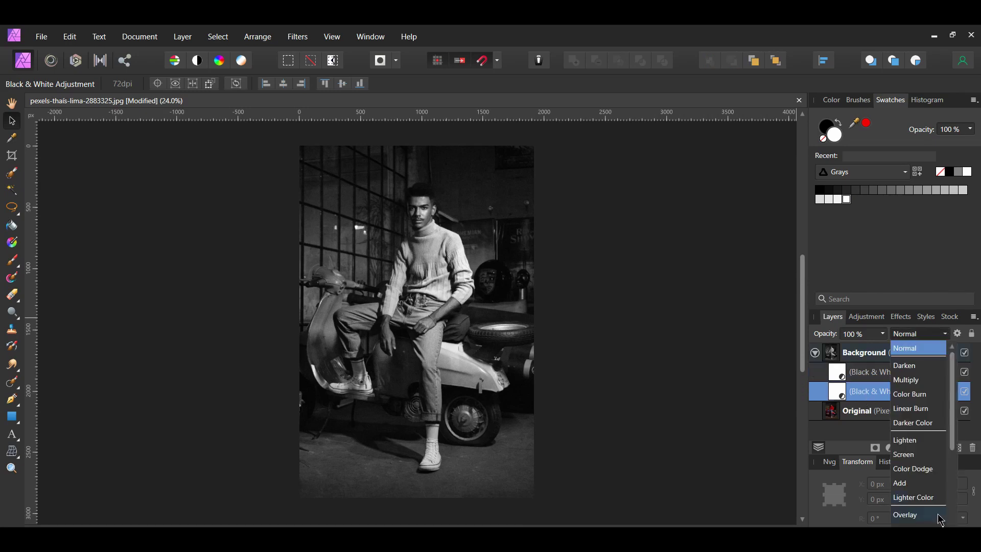
click(915, 525)
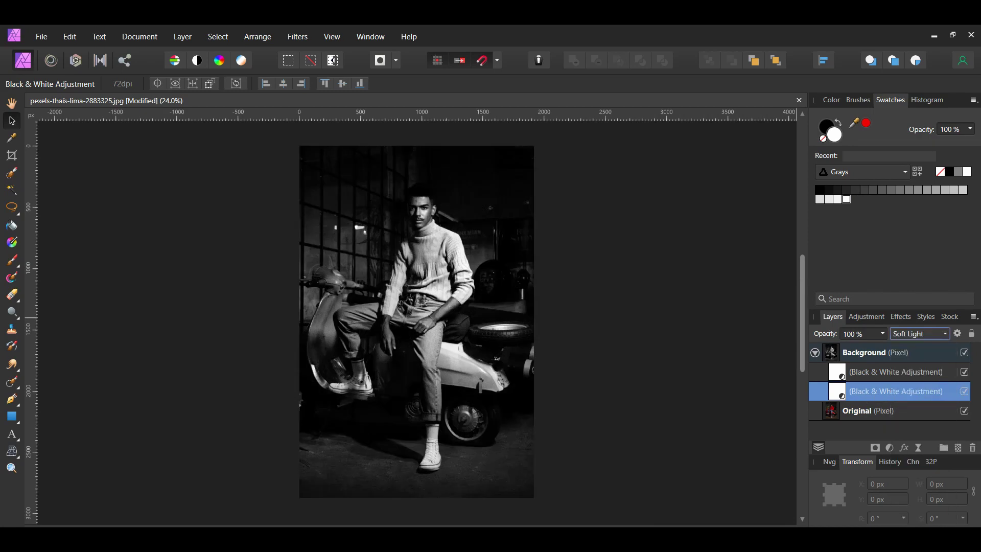
click(965, 392)
click(965, 392)
Paint black over the sweater on the upper Black & White adjustment, using the 128 px Basic round brush reduced to about 14.7 px.
click(683, 339)
key(b)
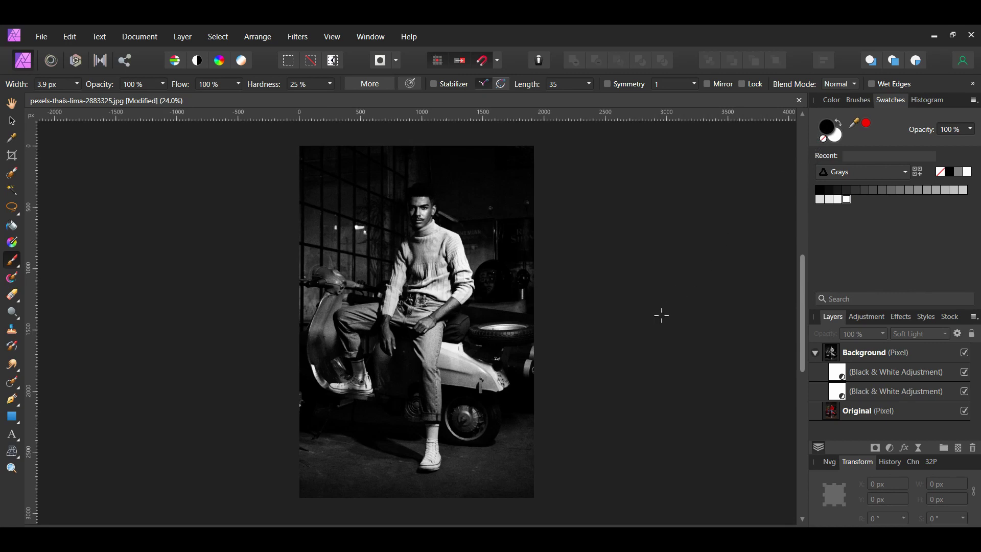
click(858, 100)
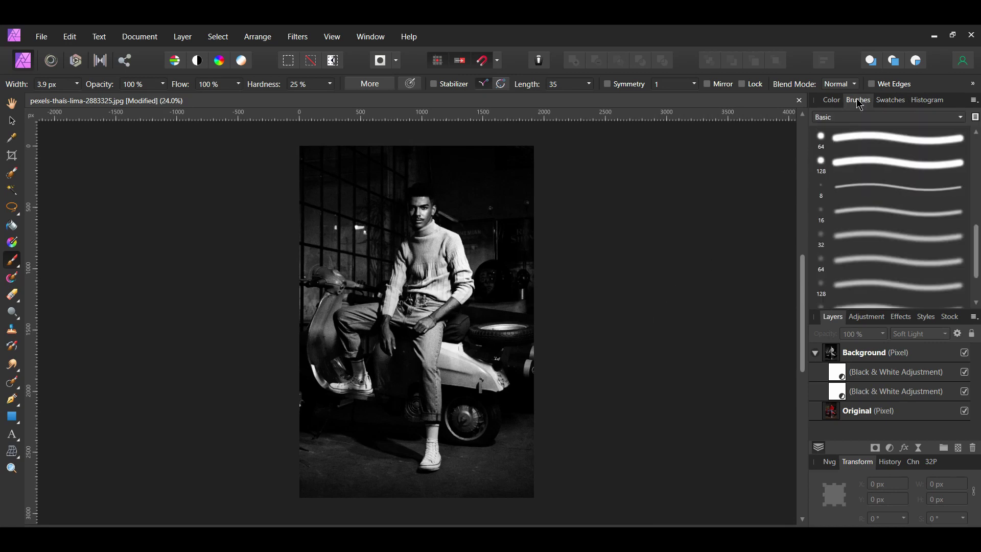
click(878, 156)
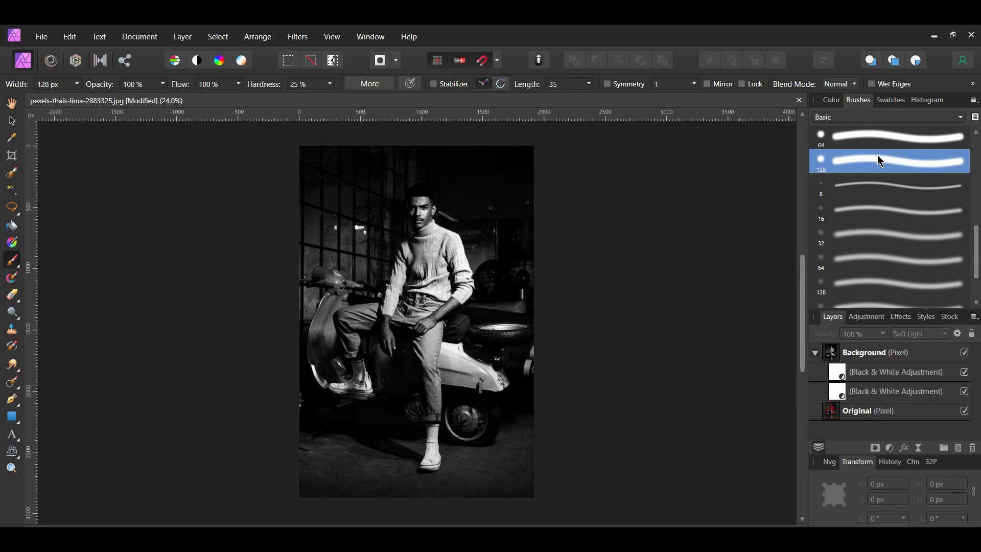
click(846, 377)
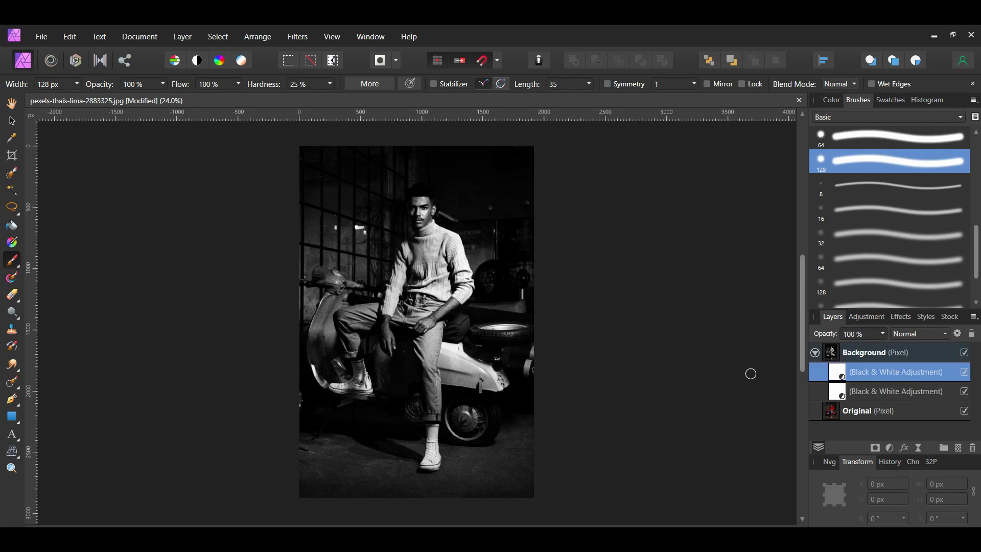
scroll(404, 266, up, 2)
mouse_move(404, 268)
mouse_down()
mouse_move(430, 257)
mouse_move(446, 231)
mouse_move(442, 255)
mouse_move(465, 240)
mouse_move(453, 246)
mouse_move(456, 217)
mouse_move(442, 219)
mouse_move(414, 265)
mouse_move(416, 239)
mouse_move(397, 252)
mouse_move(376, 335)
mouse_move(412, 252)
mouse_move(426, 251)
mouse_move(427, 291)
mouse_move(446, 268)
mouse_move(447, 284)
mouse_move(462, 262)
mouse_move(460, 303)
mouse_move(437, 292)
mouse_move(414, 302)
mouse_move(469, 312)
mouse_up()
key(ctrl+z)
key(bracketleft)
key(bracketleft)
key(bracketleft)
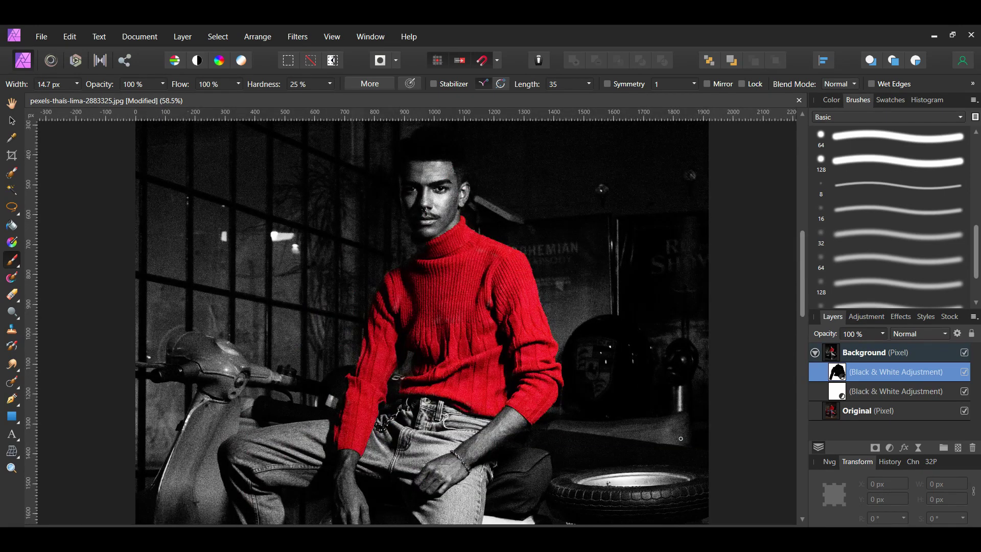
Paint over the scooter's rear side panel with a larger brush to bring back its red color.
scroll(681, 438, down, 3)
key(bracketright)
key(bracketright)
key(bracketright)
mouse_move(487, 433)
mouse_down()
mouse_move(488, 411)
mouse_move(551, 441)
mouse_move(507, 426)
mouse_move(548, 453)
mouse_move(532, 448)
mouse_move(552, 446)
mouse_move(548, 458)
mouse_move(484, 433)
mouse_move(524, 455)
mouse_move(537, 470)
mouse_move(518, 469)
mouse_move(540, 482)
mouse_move(562, 465)
mouse_move(559, 445)
mouse_move(504, 414)
mouse_move(525, 428)
mouse_move(519, 450)
mouse_move(527, 456)
mouse_move(455, 362)
mouse_move(469, 406)
mouse_move(493, 430)
mouse_move(538, 440)
mouse_move(578, 431)
mouse_move(577, 372)
mouse_move(482, 323)
mouse_move(494, 312)
mouse_move(440, 299)
mouse_move(449, 313)
mouse_move(442, 299)
mouse_move(420, 363)
mouse_move(447, 357)
mouse_move(429, 344)
mouse_up()
Refine the red panel's edge along the jeans leg with a 13.2 px brush, checking it against the original colors.
scroll(527, 454, up, 2)
scroll(487, 326, up, 4)
key(bracketleft)
key(bracketleft)
key(bracketleft)
key(bracketleft)
key(bracketleft)
key(bracketleft)
key(bracketleft)
key(bracketleft)
key(bracketleft)
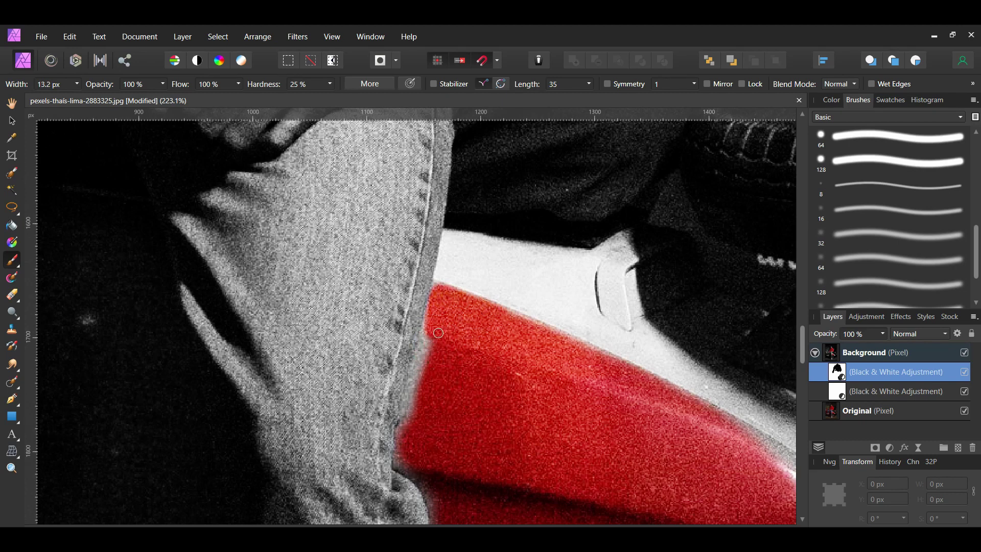
click(964, 354)
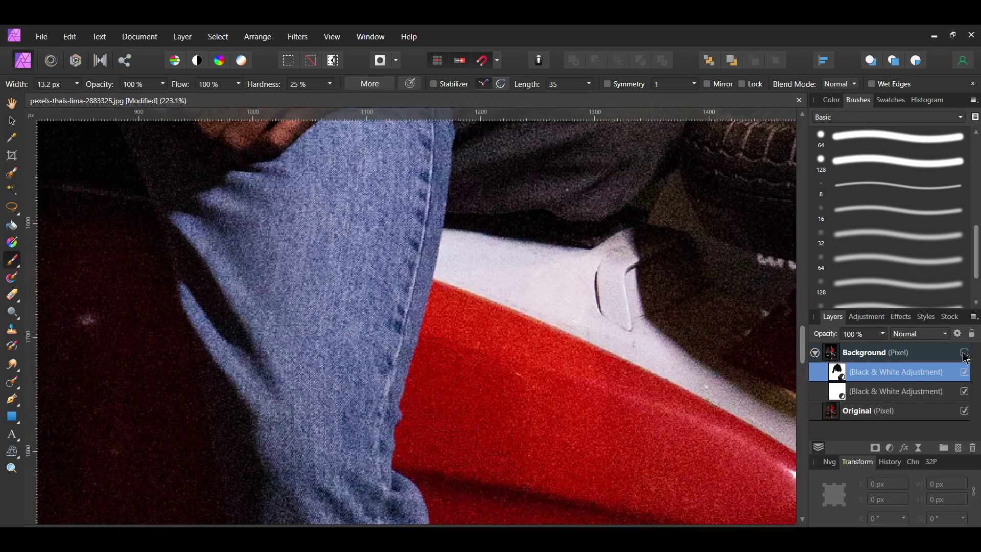
click(964, 354)
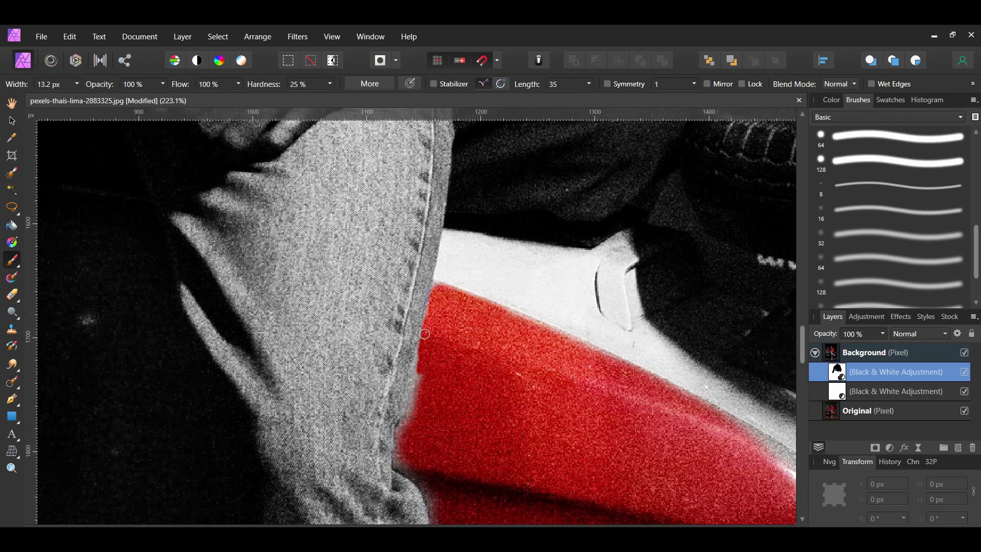
mouse_move(425, 334)
mouse_down()
mouse_move(399, 456)
mouse_move(417, 470)
mouse_up()
Paint the panel's edge below the knee and along its lower rim to restore the red there.
scroll(399, 461, down, 3)
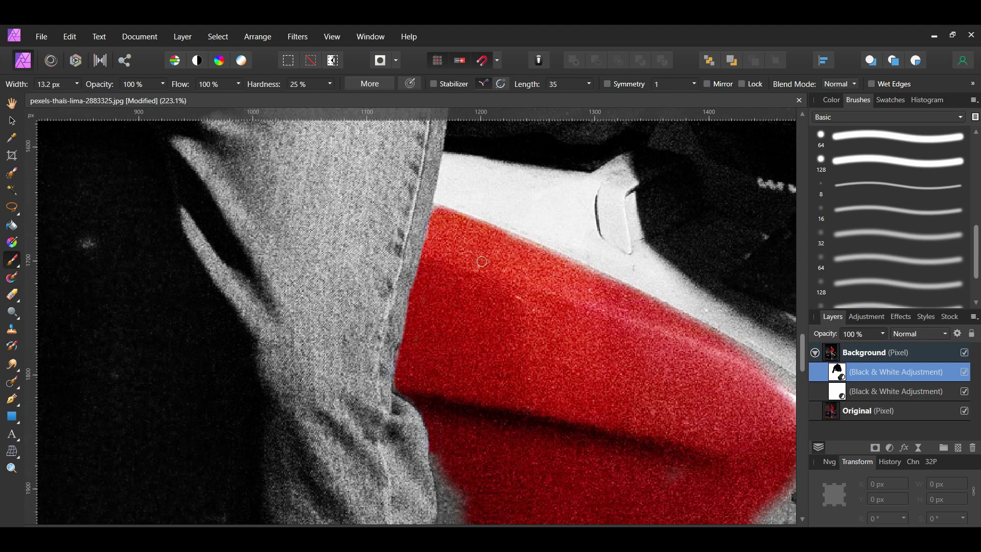
scroll(478, 263, down, 5)
mouse_move(438, 334)
mouse_down()
mouse_move(444, 366)
mouse_move(465, 374)
mouse_move(475, 407)
mouse_move(446, 375)
mouse_move(443, 391)
mouse_move(467, 402)
mouse_move(439, 387)
mouse_move(443, 405)
mouse_move(756, 453)
mouse_move(644, 430)
mouse_up()
scroll(409, 317, right, 5)
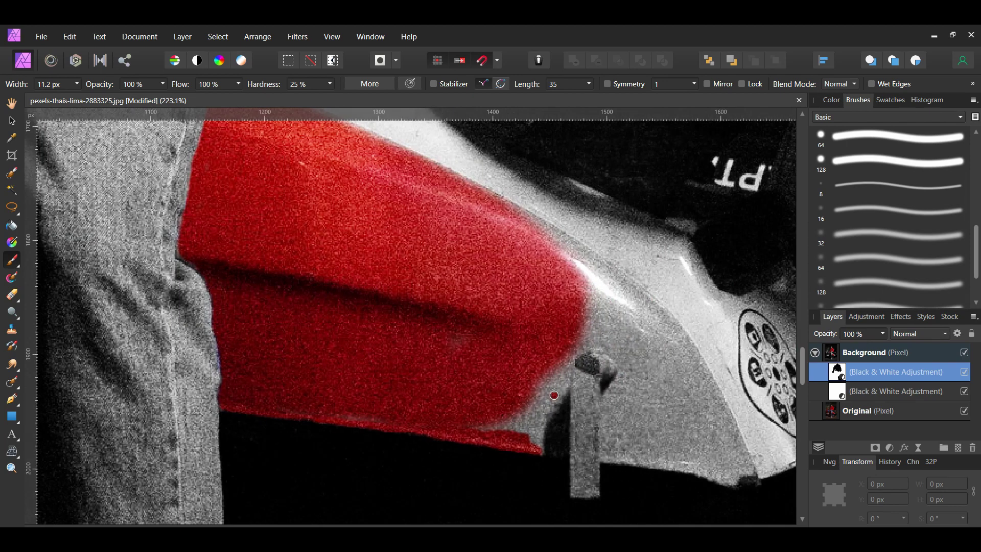
Paint the panel's rear end up to the white trim, including around the strap, with brush sizes up to about 33.5 px.
key(bracketright)
key(bracketright)
key(bracketright)
mouse_move(554, 395)
mouse_down()
mouse_move(543, 443)
mouse_move(587, 453)
mouse_move(577, 493)
mouse_move(590, 489)
mouse_move(594, 464)
mouse_move(593, 489)
mouse_move(579, 490)
mouse_move(592, 441)
mouse_move(584, 412)
mouse_move(581, 428)
mouse_move(560, 381)
mouse_move(517, 408)
mouse_move(558, 327)
mouse_move(561, 366)
mouse_move(622, 419)
mouse_move(595, 447)
mouse_move(737, 485)
mouse_move(753, 473)
mouse_move(724, 434)
mouse_move(690, 438)
mouse_move(738, 474)
mouse_move(624, 411)
mouse_move(596, 416)
mouse_move(625, 365)
mouse_move(615, 374)
mouse_move(614, 350)
mouse_move(592, 346)
mouse_move(607, 360)
mouse_move(605, 384)
mouse_move(578, 372)
mouse_move(609, 387)
mouse_move(592, 345)
mouse_move(570, 368)
mouse_move(584, 326)
mouse_move(607, 328)
mouse_move(557, 337)
mouse_move(651, 358)
mouse_move(656, 379)
mouse_move(649, 360)
mouse_move(663, 363)
mouse_move(703, 423)
mouse_move(648, 342)
mouse_move(578, 297)
mouse_move(575, 275)
mouse_move(671, 341)
mouse_move(729, 441)
mouse_move(687, 361)
mouse_move(602, 281)
mouse_up()
key(bracketright)
key(bracketright)
key(bracketright)
key(bracketleft)
key(bracketleft)
key(bracketleft)
key(bracketleft)
key(bracketright)
key(bracketright)
key(bracketright)
key(bracketright)
scroll(542, 263, up, 2)
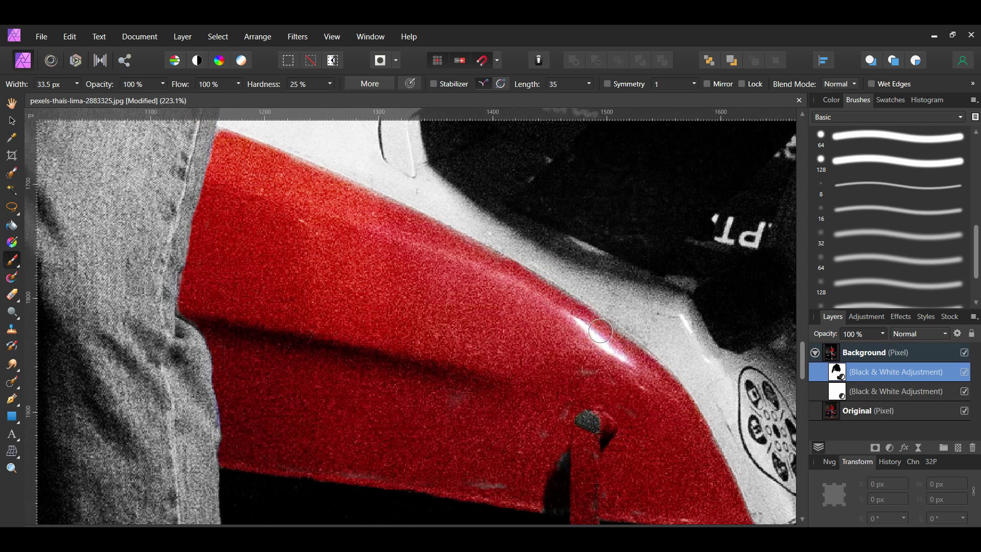
Touch up the panel's upper and lower areas with the 33.5 px brush, and reduce the brush to 7.8 px for the rim.
scroll(618, 345, up, 1)
drag(305, 213, 403, 255)
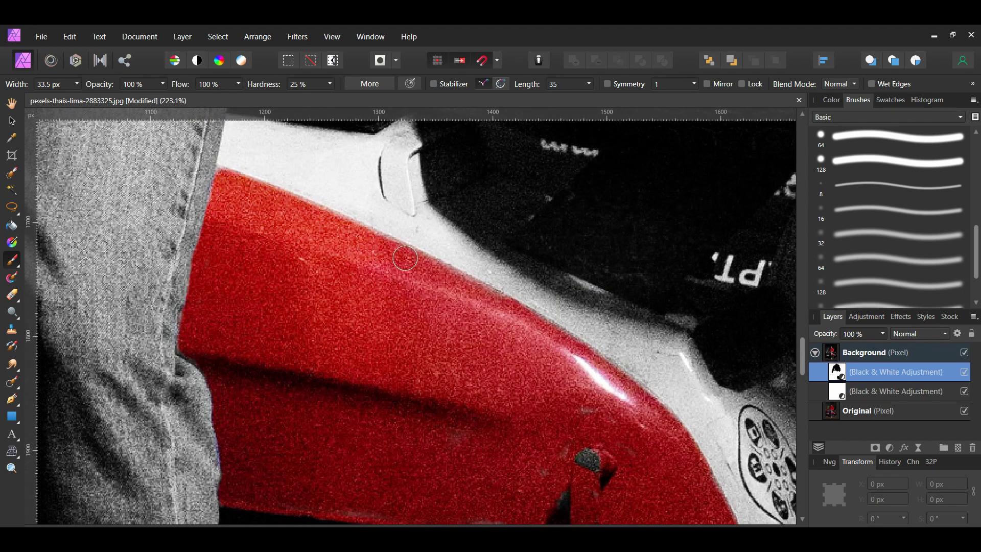
scroll(490, 348, down, 2)
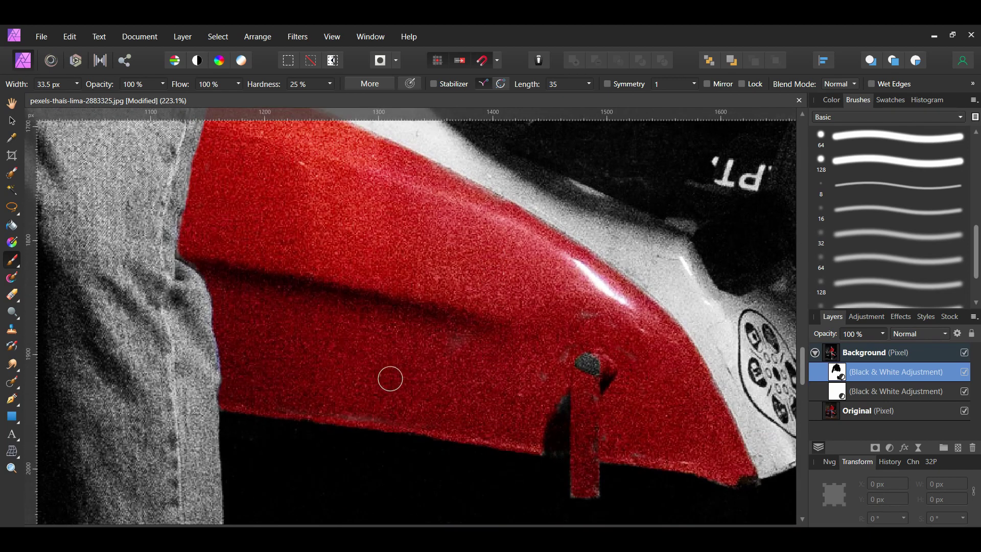
drag(390, 379, 539, 422)
key(bracketleft)
key(bracketleft)
key(bracketleft)
key(bracketleft)
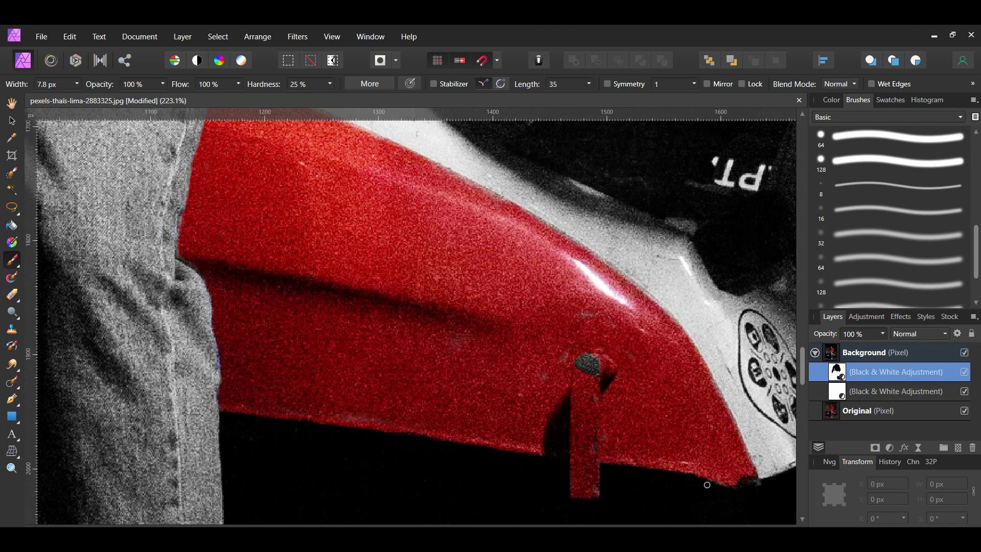
Compare with the original colors and paint the scooter body below the hanging hand red with a 47.8 px brush.
scroll(716, 429, down, 5)
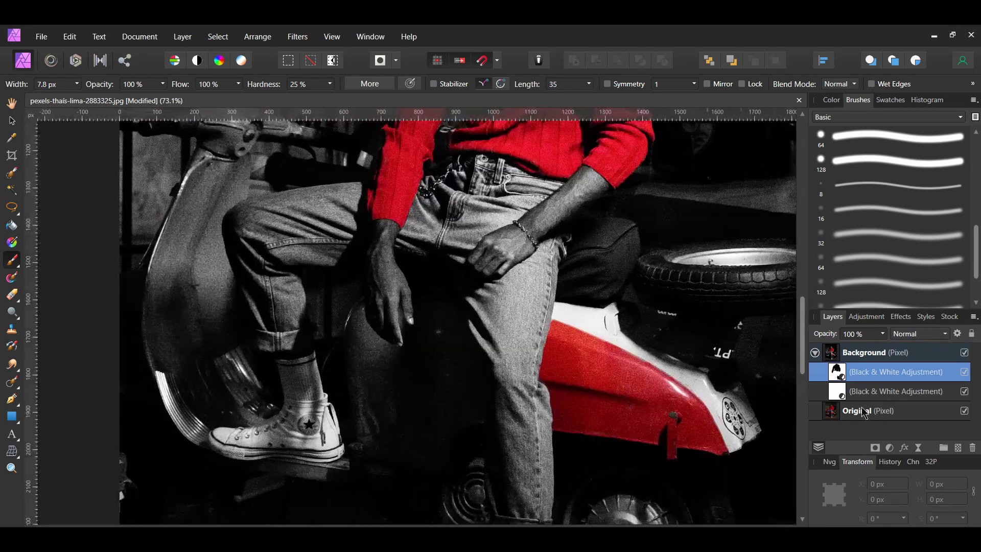
click(964, 353)
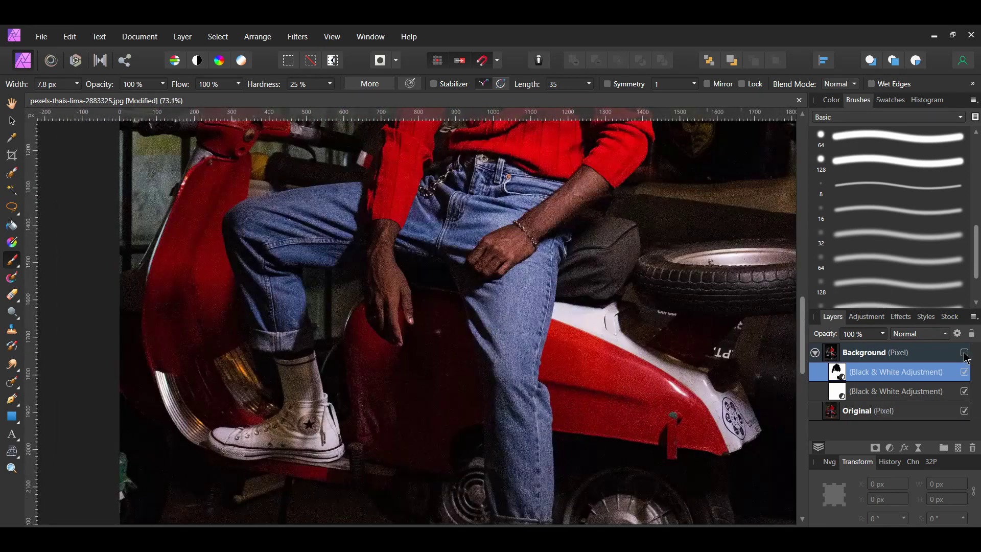
click(964, 353)
key(bracketright)
key(bracketright)
key(bracketright)
key(bracketright)
drag(371, 379, 367, 332)
mouse_move(395, 382)
mouse_down()
mouse_move(348, 380)
mouse_move(370, 406)
mouse_move(405, 398)
mouse_move(363, 408)
mouse_move(389, 424)
mouse_up()
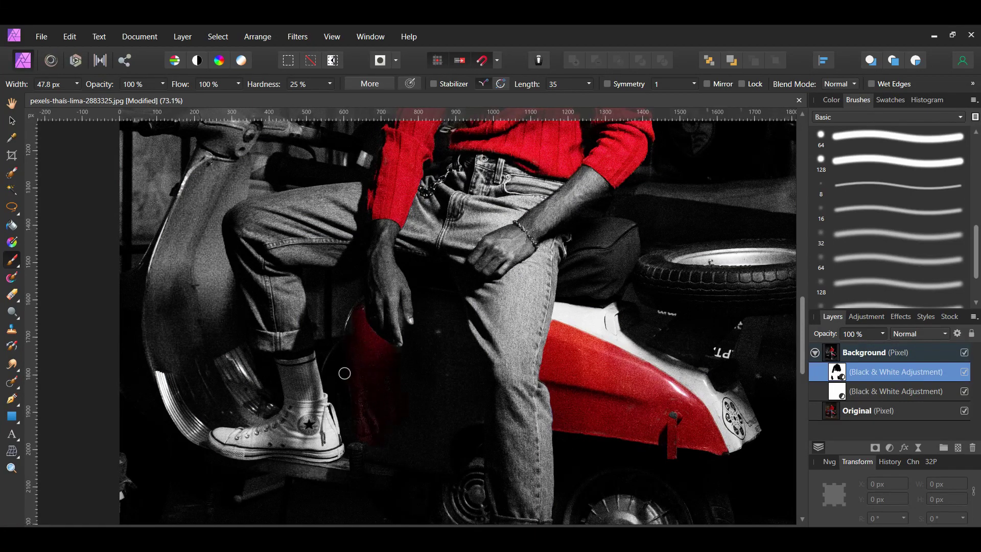
Compare with the original colors and paint the footboard edge below the raised shoe red, reducing the brush to 29.3 px.
click(964, 372)
click(964, 371)
scroll(265, 487, up, 1)
click(965, 353)
click(965, 353)
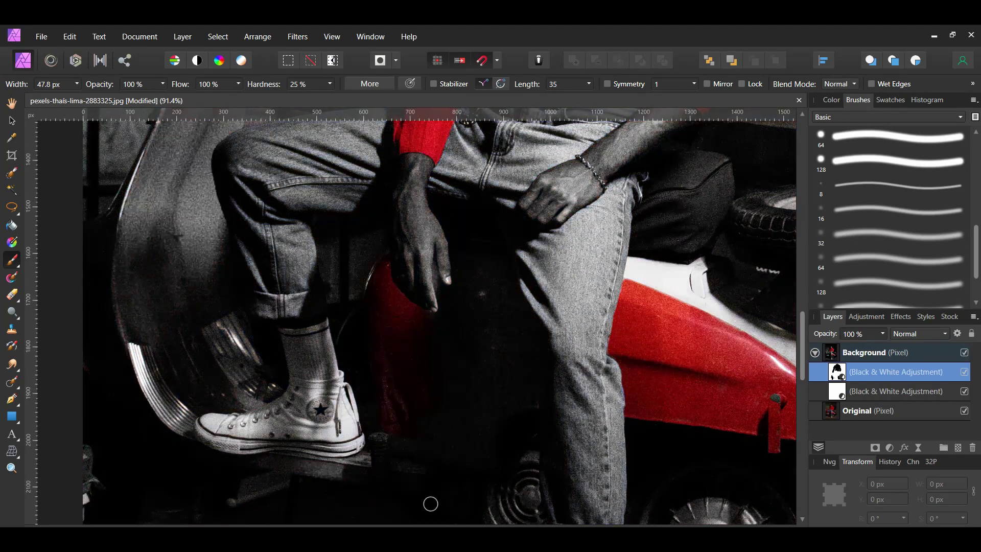
mouse_move(280, 463)
mouse_down()
mouse_move(337, 472)
mouse_move(257, 462)
mouse_up()
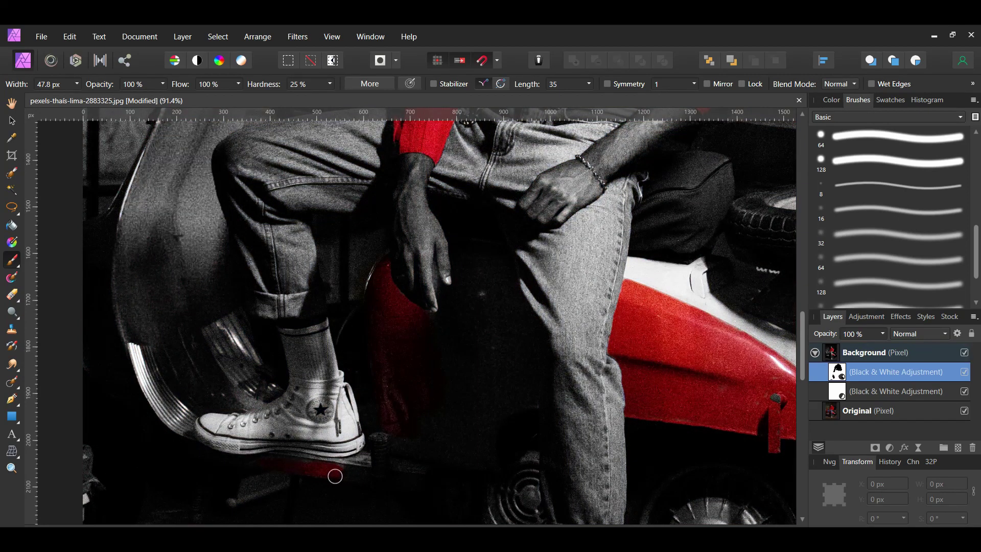
scroll(335, 470, up, 2)
key(bracketleft)
key(bracketleft)
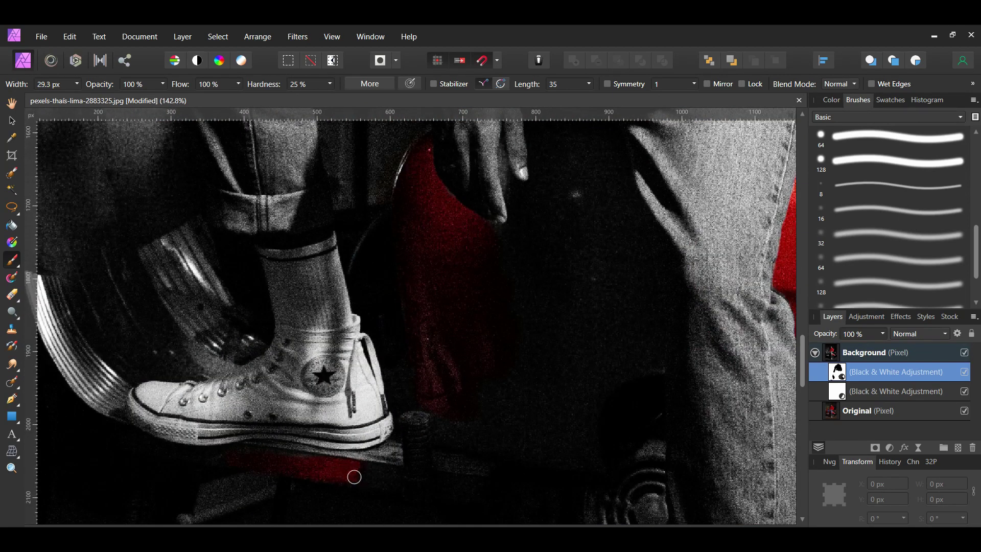
Check the original colors again and restore the red on the scooter's inner surface behind the raised shoe with the 29.3 px brush.
click(964, 353)
click(964, 353)
scroll(179, 384, down, 2)
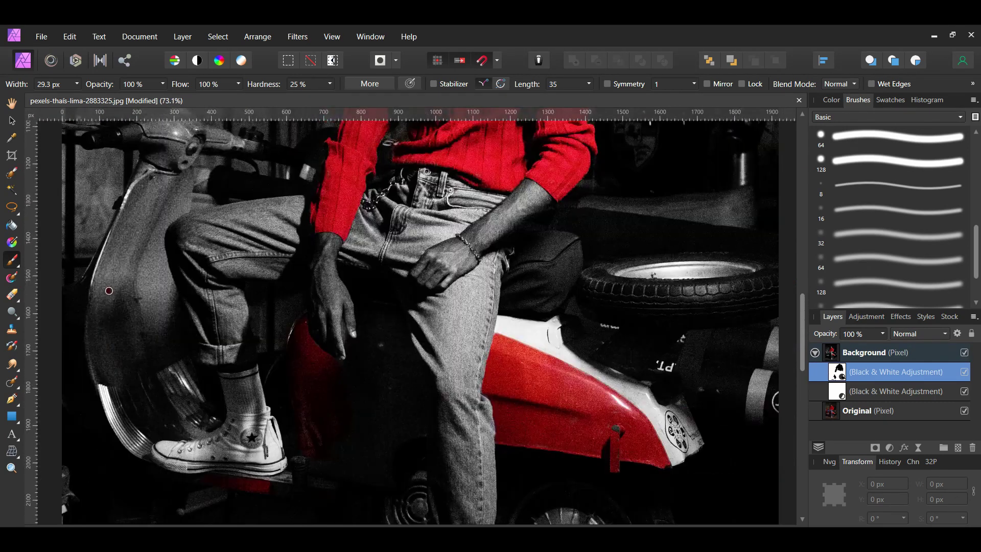
click(965, 353)
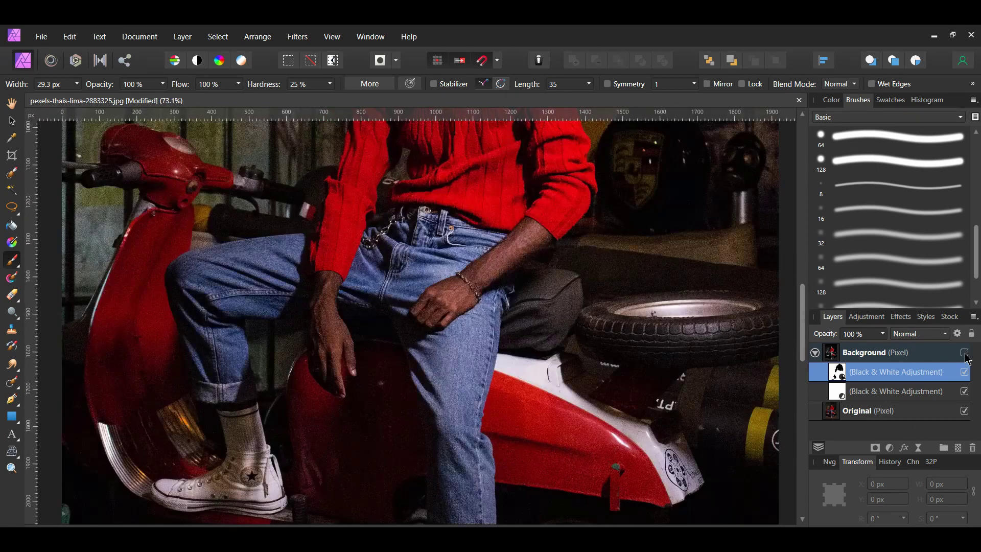
click(965, 353)
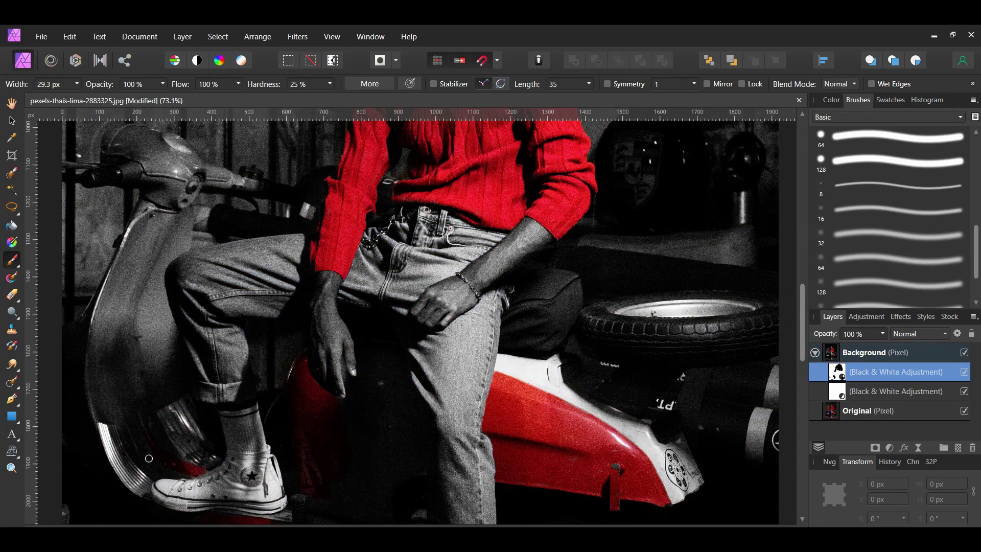
scroll(149, 458, up, 2)
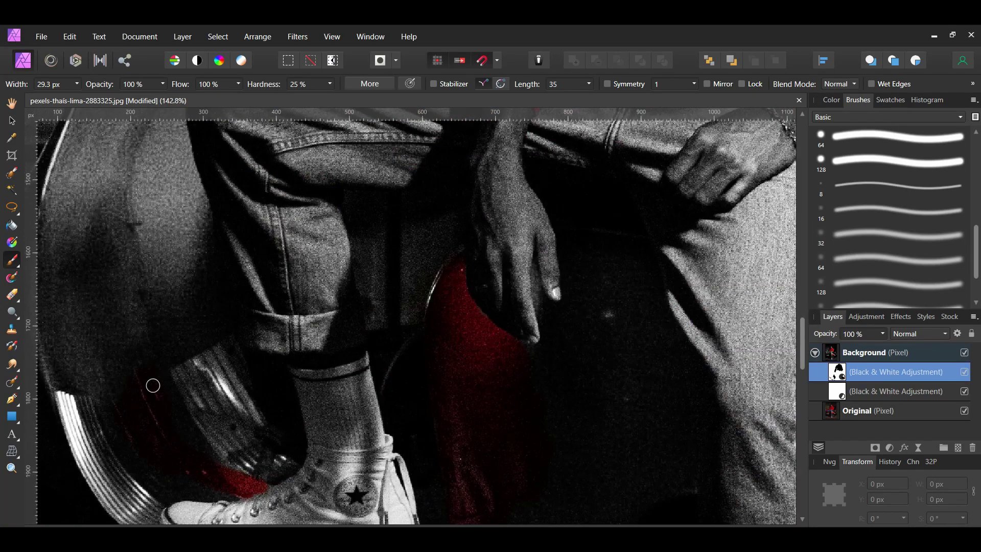
scroll(263, 313, down, 2)
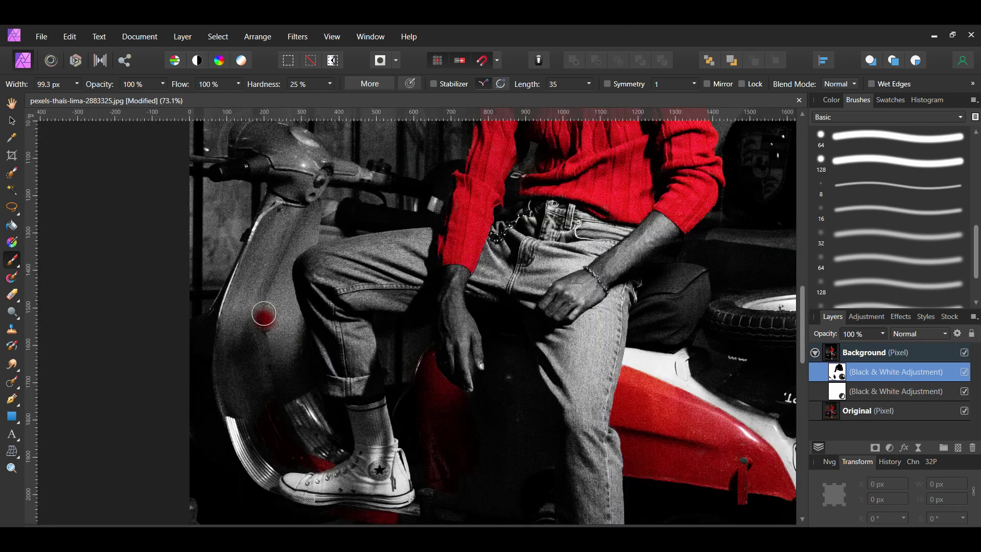
Paint the scooter's front leg shield red with a 99.3 px brush, and reduce the brush to 27.1 px for finer areas.
mouse_move(264, 313)
mouse_down()
mouse_move(232, 364)
mouse_move(231, 407)
mouse_move(270, 360)
mouse_move(294, 349)
mouse_move(272, 264)
mouse_move(259, 290)
mouse_move(248, 278)
mouse_move(233, 359)
mouse_move(235, 303)
mouse_move(279, 232)
mouse_move(301, 223)
mouse_move(270, 252)
mouse_up()
scroll(269, 252, up, 2)
mouse_move(278, 216)
mouse_down()
mouse_move(273, 195)
mouse_move(307, 197)
mouse_move(309, 245)
mouse_move(337, 199)
mouse_move(310, 220)
mouse_up()
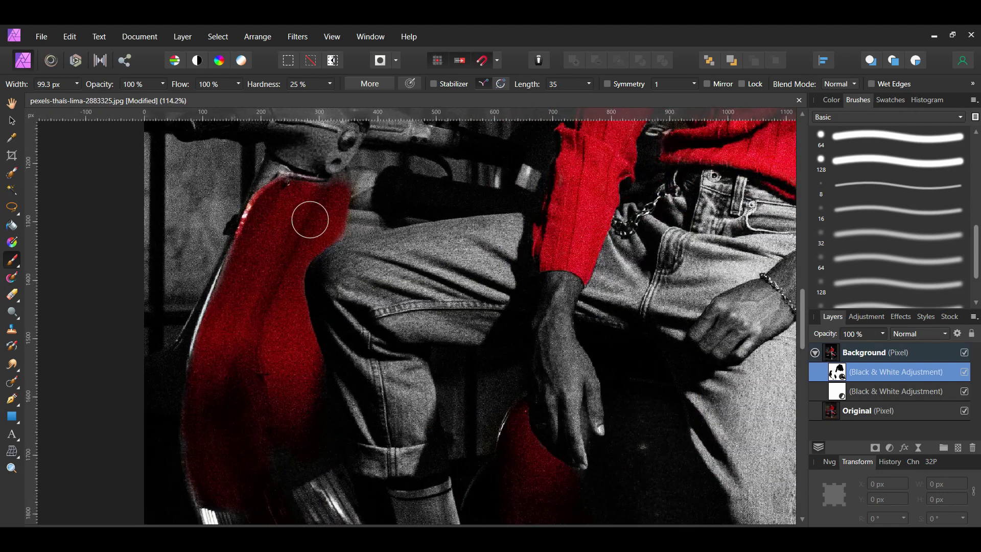
scroll(253, 340, down, 3)
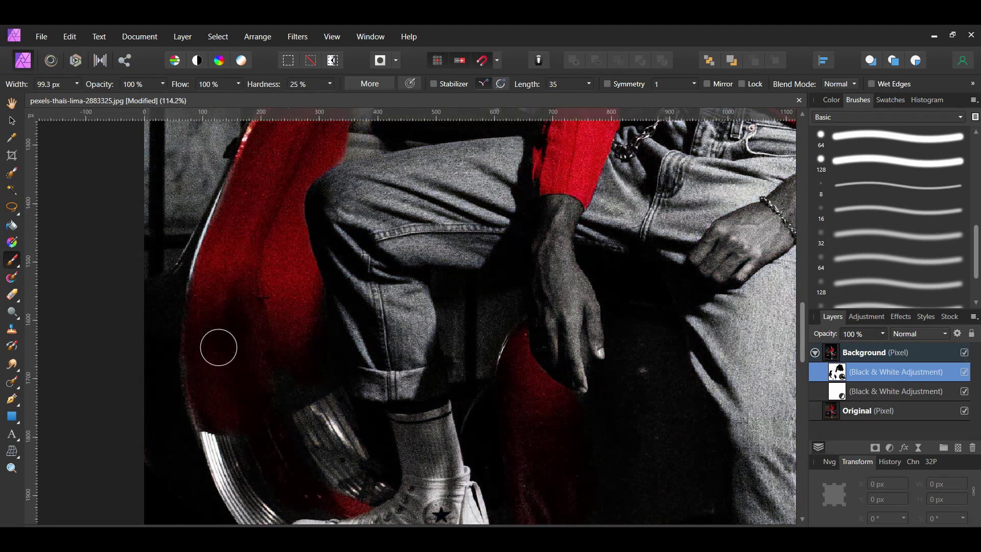
key(bracketleft)
key(bracketleft)
key(bracketleft)
key(bracketleft)
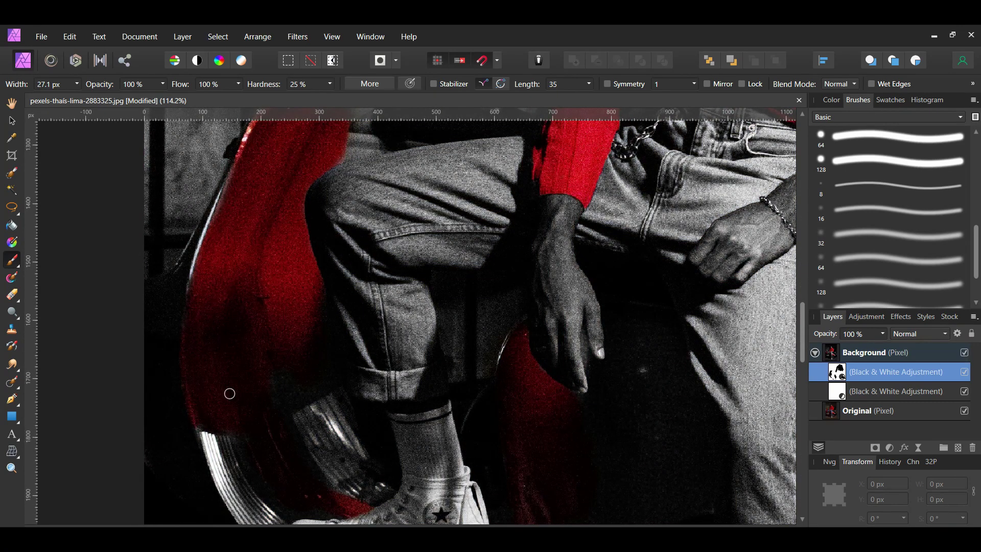
scroll(294, 361, up, 2)
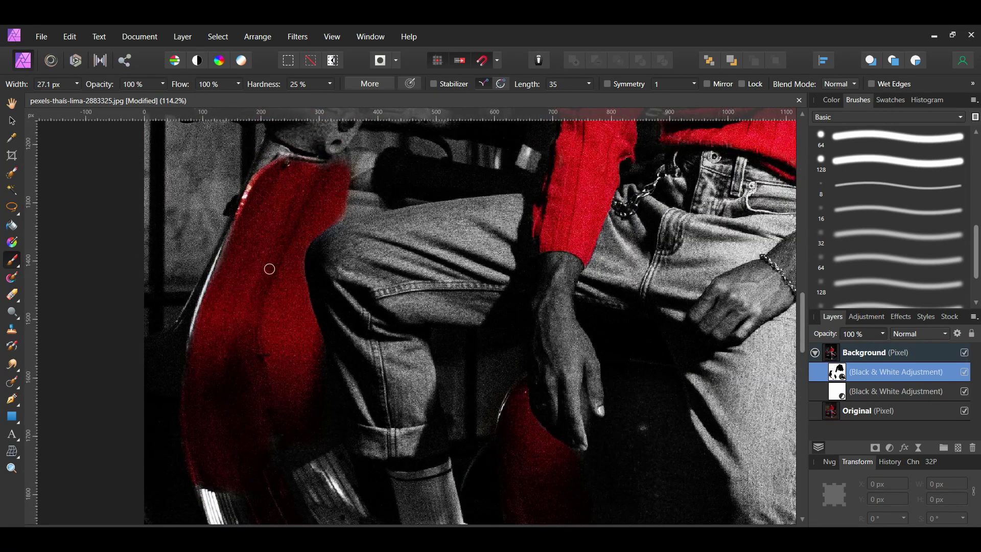
Compare with the original colors and paint the scooter's headset and handlebar housing red with brush sizes from 27.1 down to 14.5 px.
click(964, 352)
click(964, 353)
scroll(423, 285, up, 3)
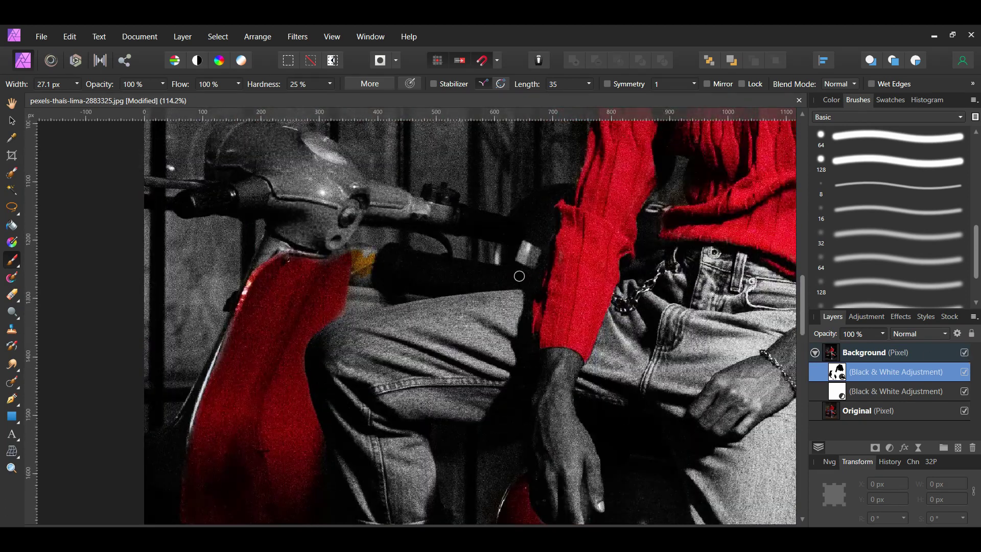
click(965, 353)
click(965, 353)
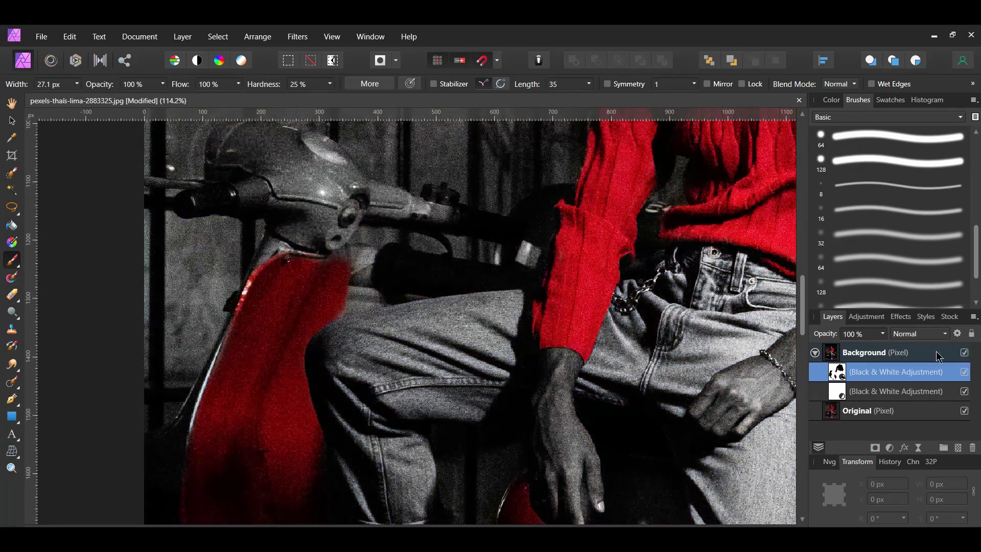
scroll(317, 274, up, 1)
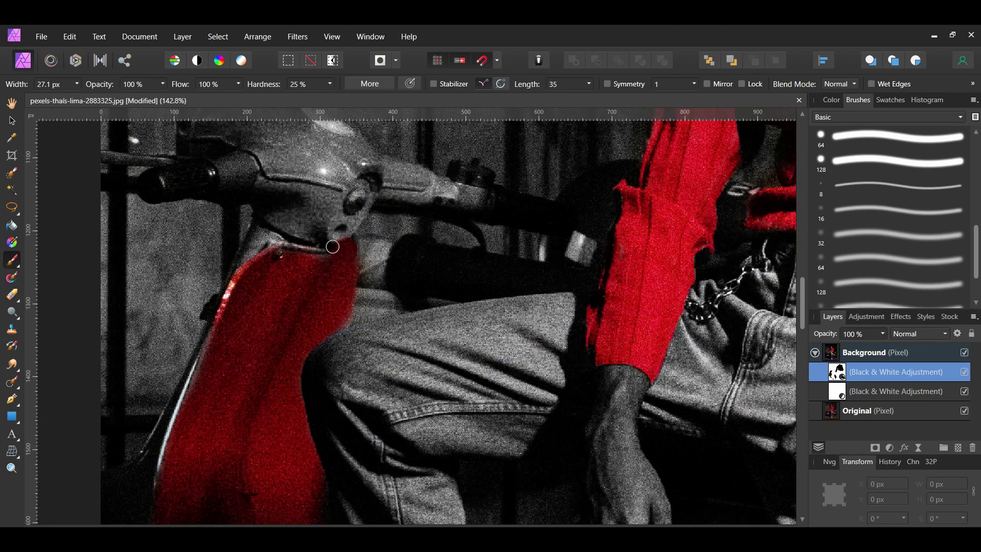
mouse_move(333, 247)
mouse_down()
mouse_move(337, 220)
mouse_move(311, 217)
mouse_move(357, 220)
mouse_move(319, 200)
mouse_move(340, 184)
mouse_move(286, 187)
mouse_move(268, 176)
mouse_move(305, 210)
mouse_move(298, 197)
mouse_move(282, 203)
mouse_move(296, 234)
mouse_move(330, 179)
mouse_up()
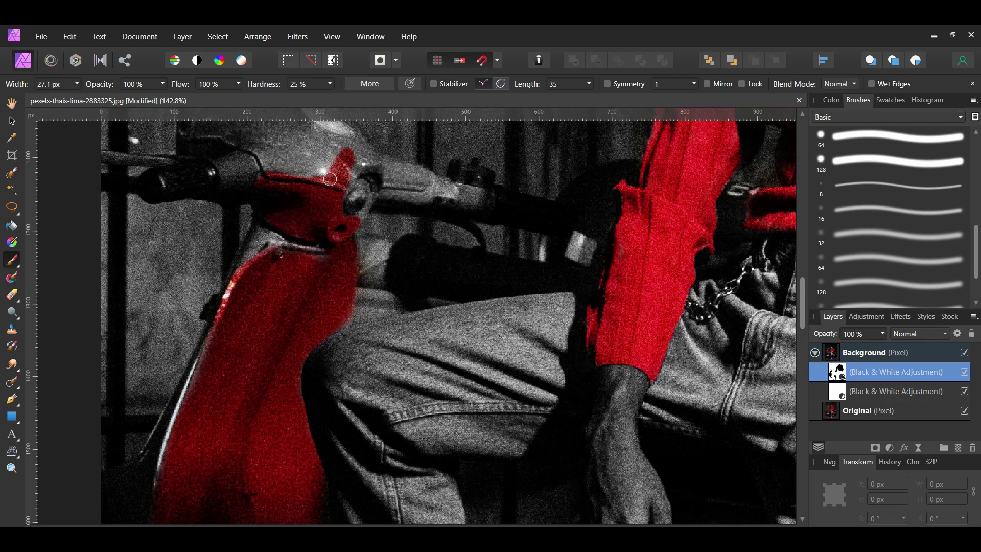
scroll(330, 178, down, 5)
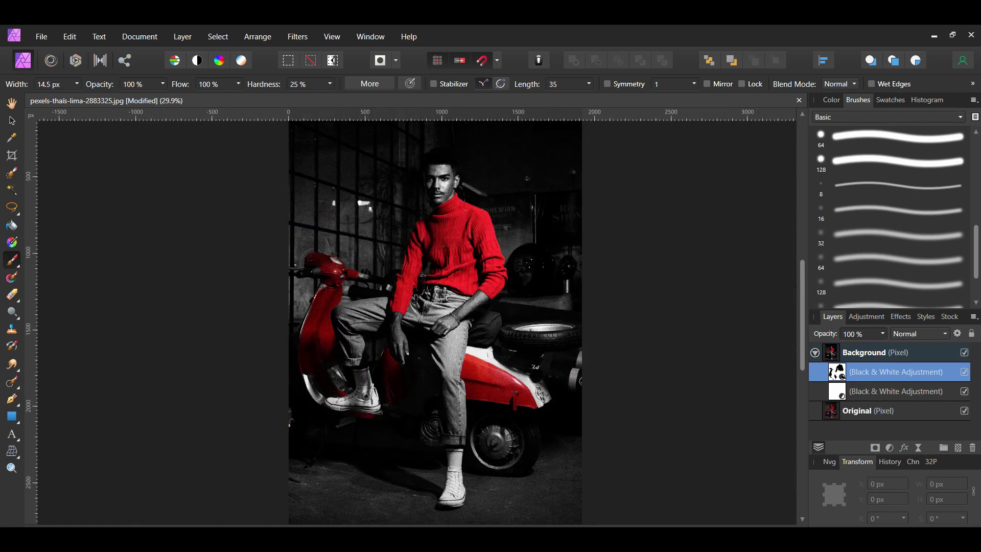
Add a Curves adjustment and lower the midpoint of the master curve slightly to X 0.525, Y 0.476.
key(v)
click(616, 456)
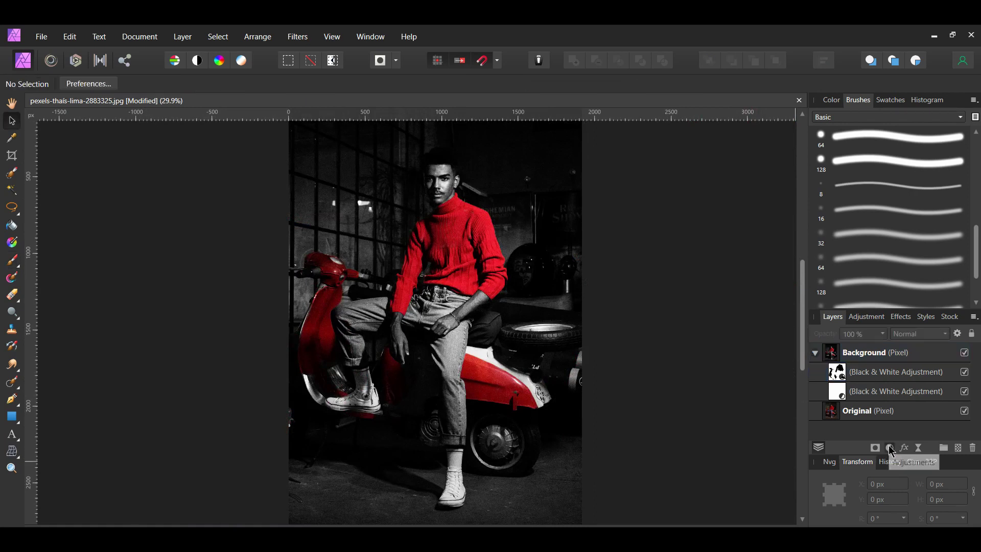
click(890, 448)
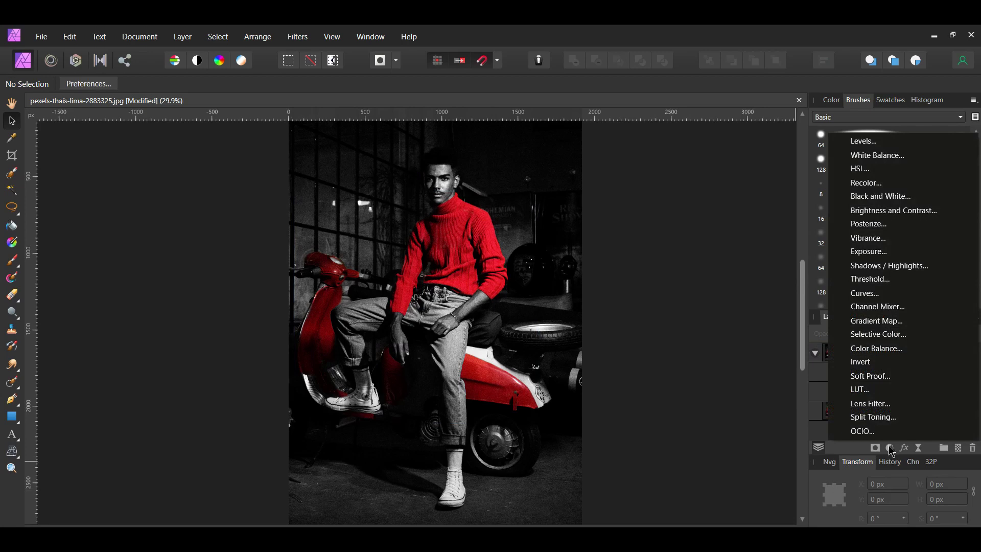
click(894, 293)
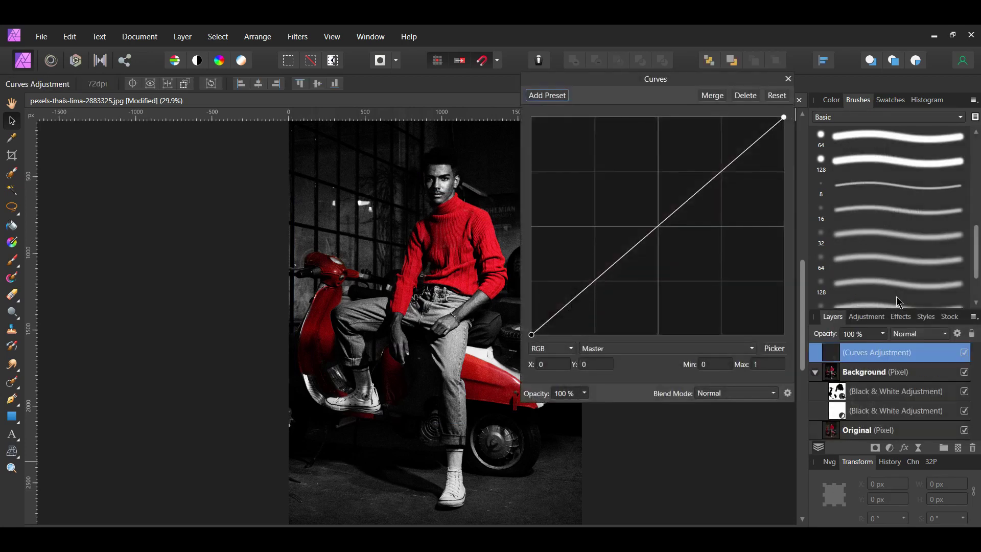
click(671, 225)
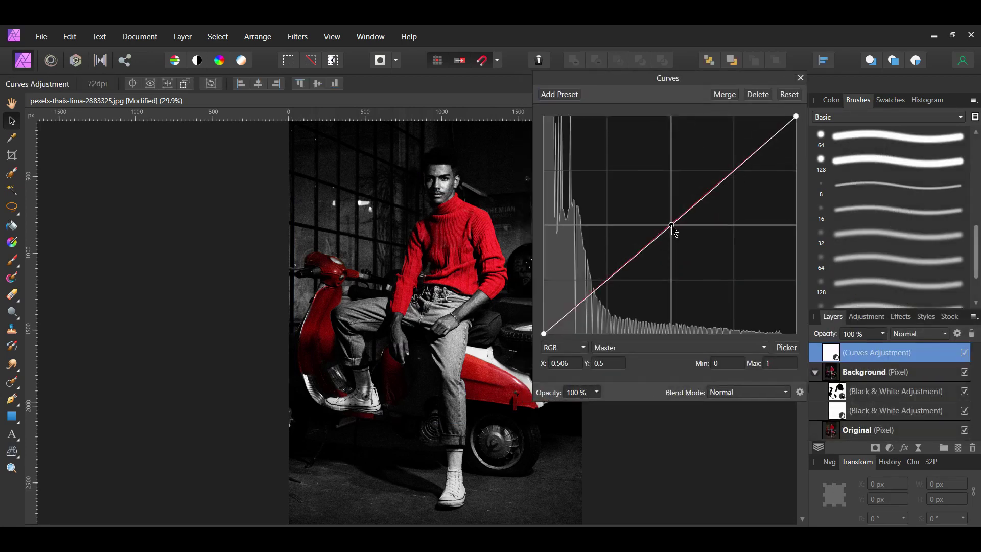
drag(674, 228, 677, 231)
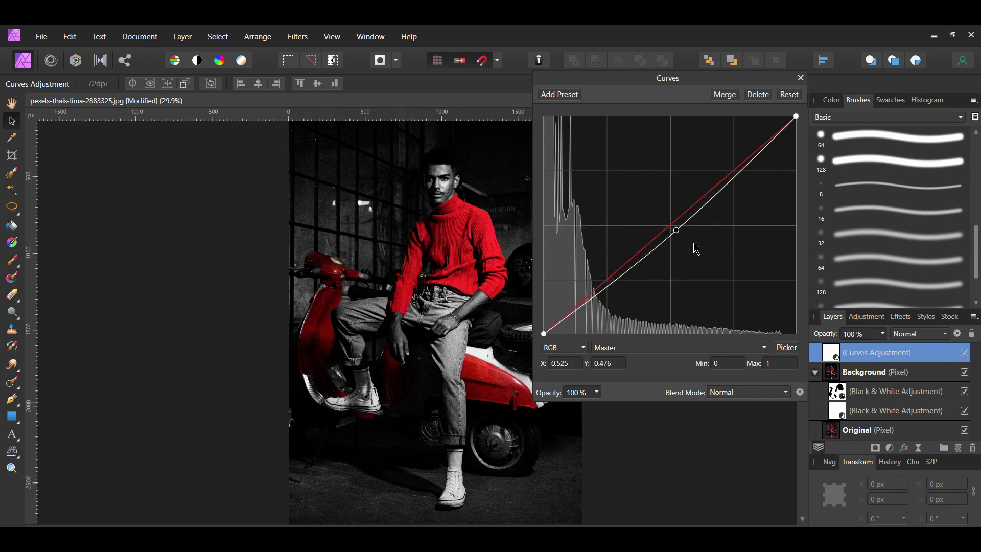
click(800, 77)
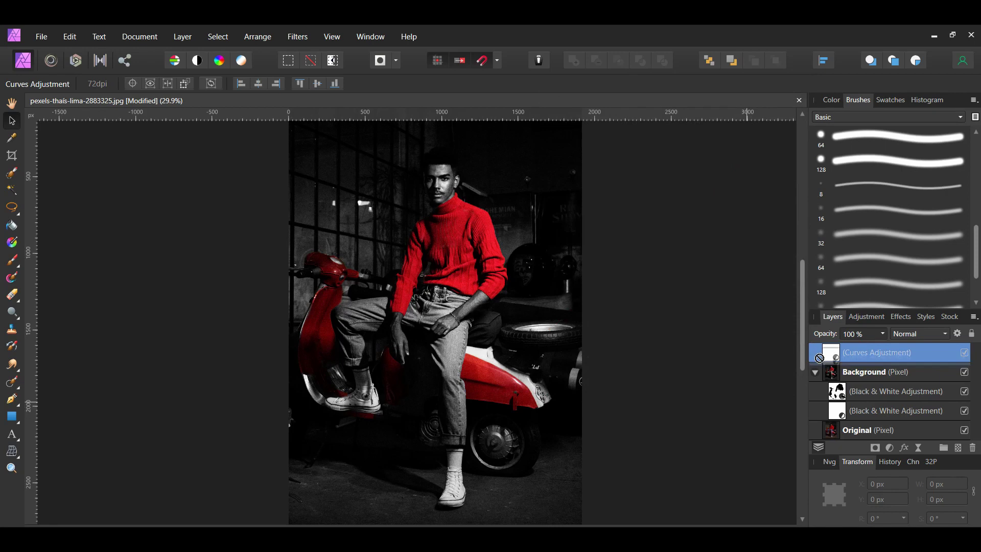
Nest the Curves adjustment inside the Background layer, compare the image with and without it, and collapse the layer.
drag(845, 380, 844, 378)
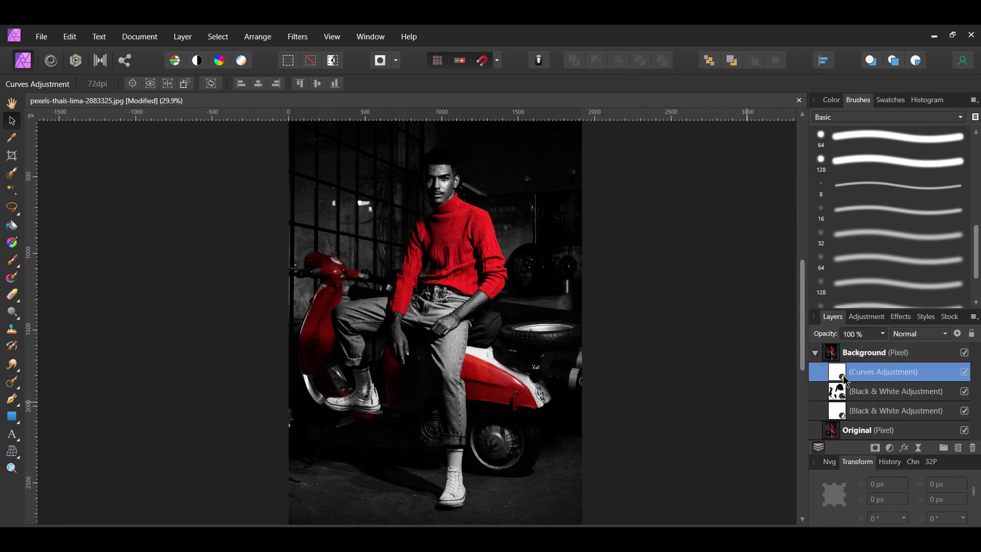
click(965, 373)
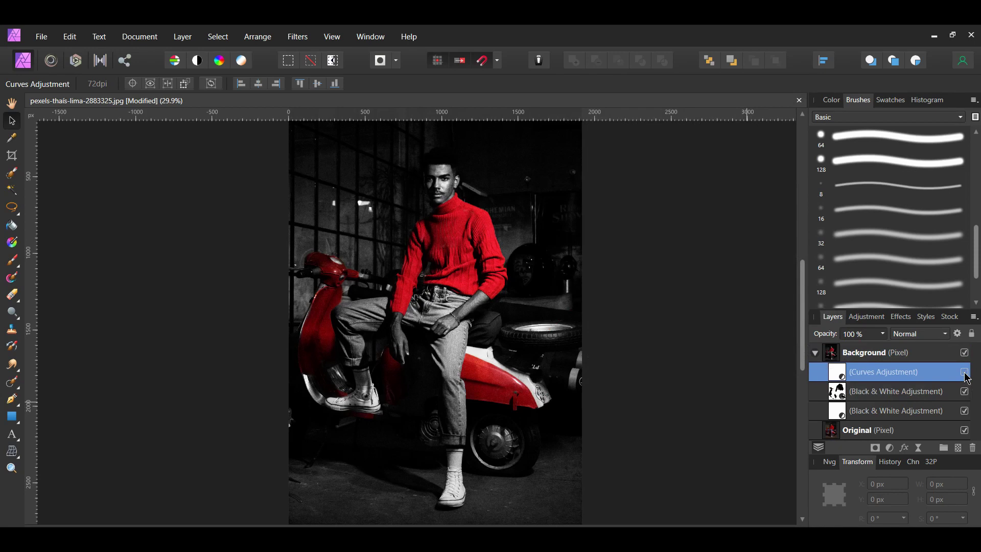
click(965, 374)
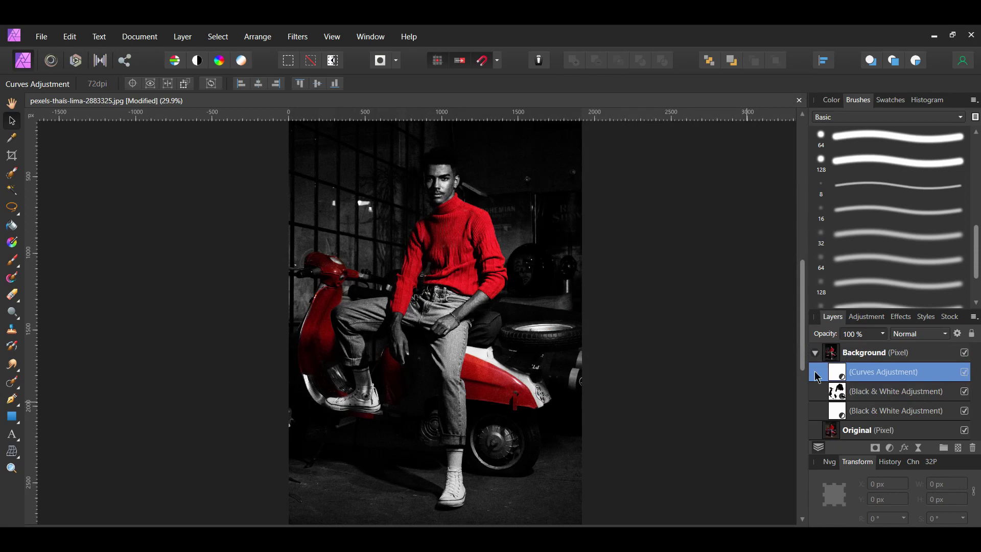
click(713, 387)
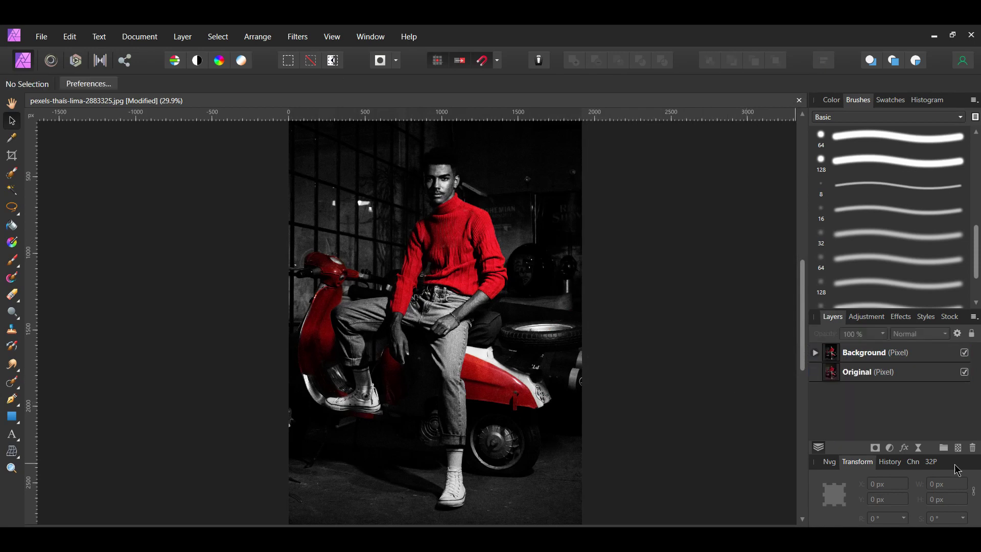
Add a new pixel layer above the Background and fill it with a medium gray from the Grays palette as primary color.
click(957, 448)
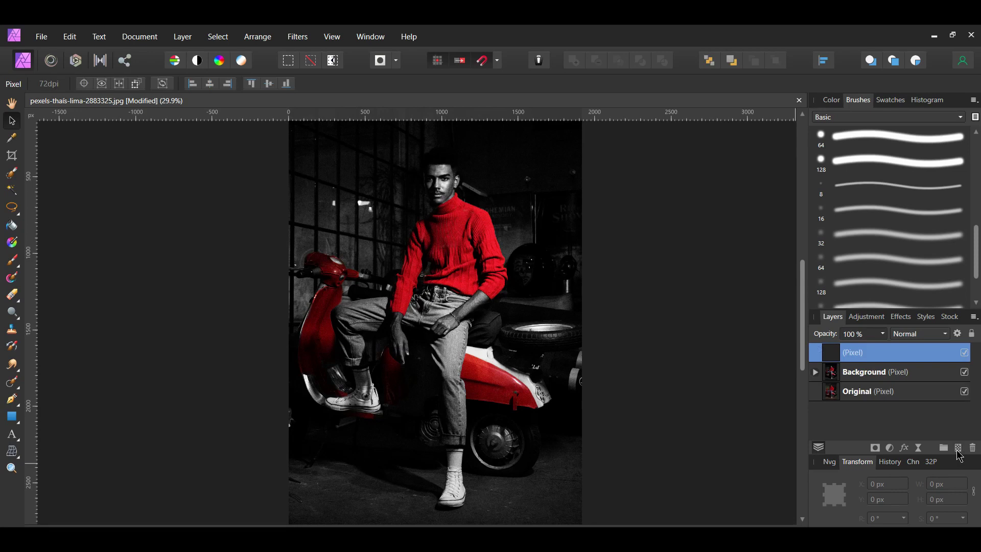
click(890, 101)
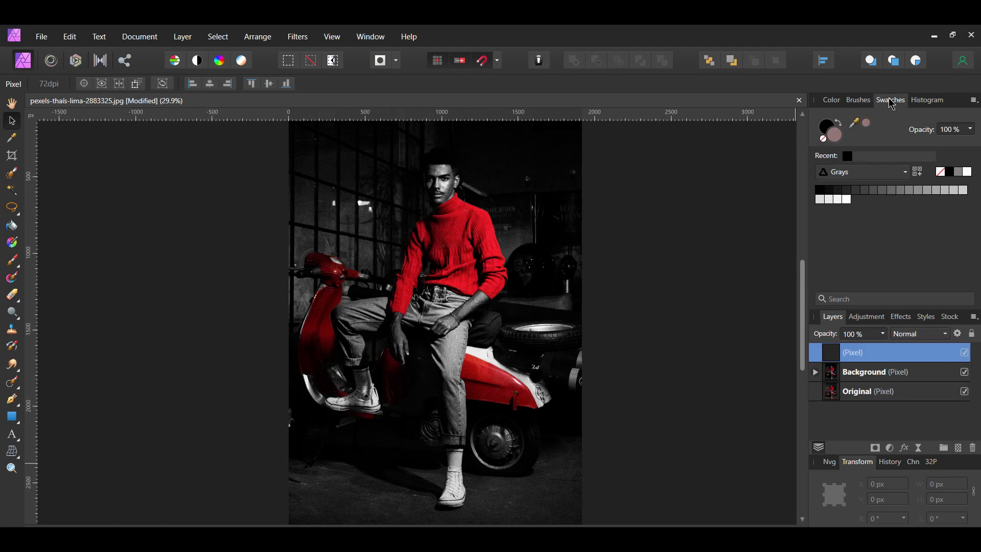
click(896, 193)
click(70, 38)
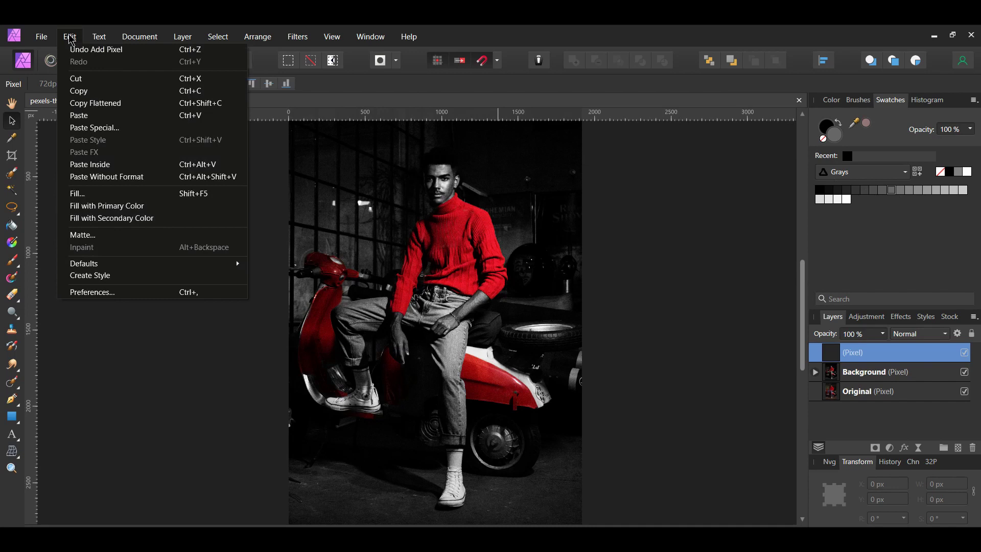
click(109, 206)
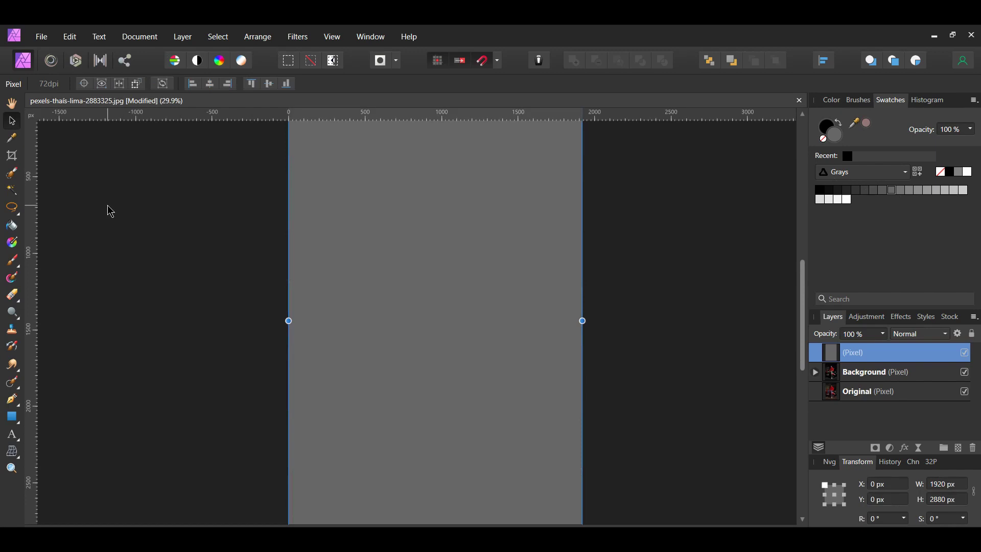
Apply a Halftone filter to the gray pixel layer with a Line screen and a cell size of 80.
click(298, 37)
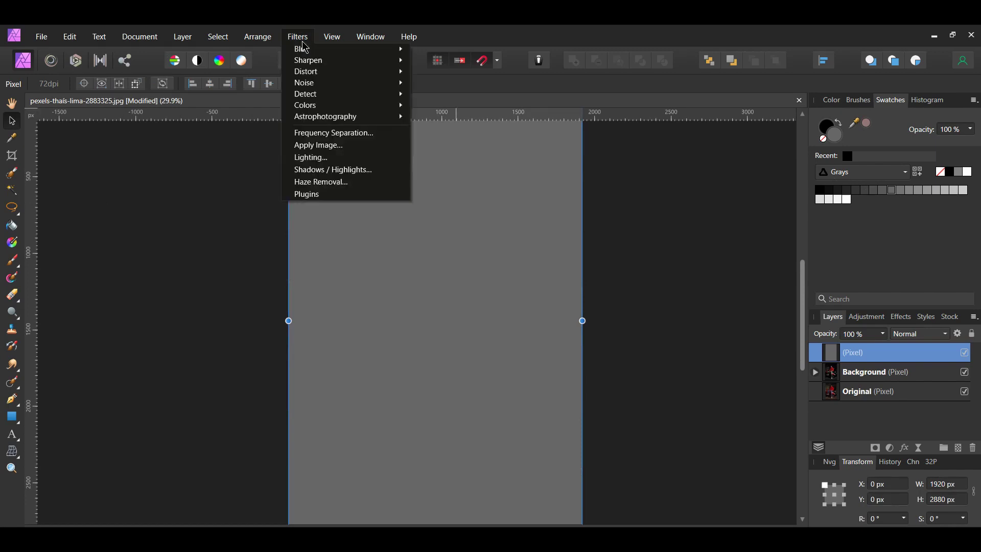
mouse_move(362, 105)
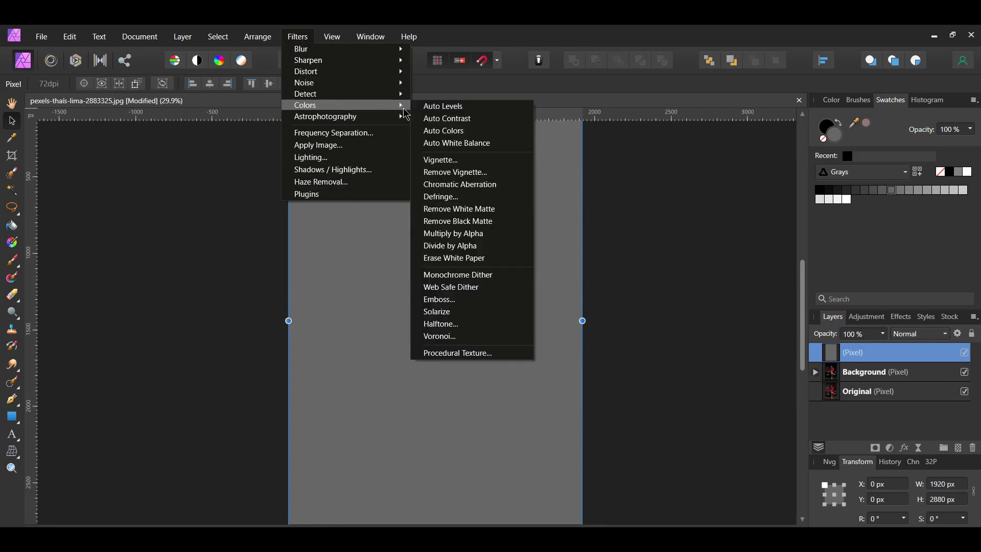
click(470, 323)
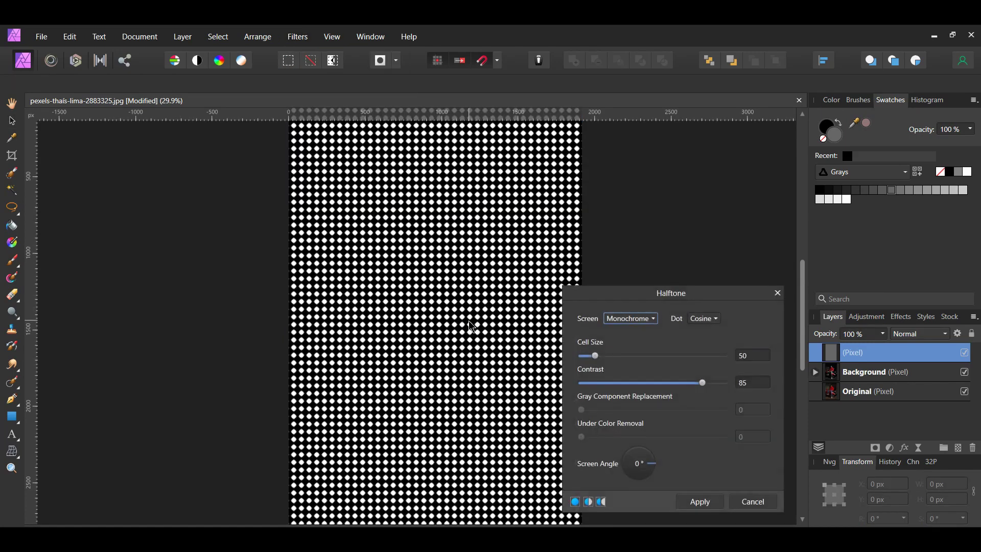
drag(604, 298, 665, 231)
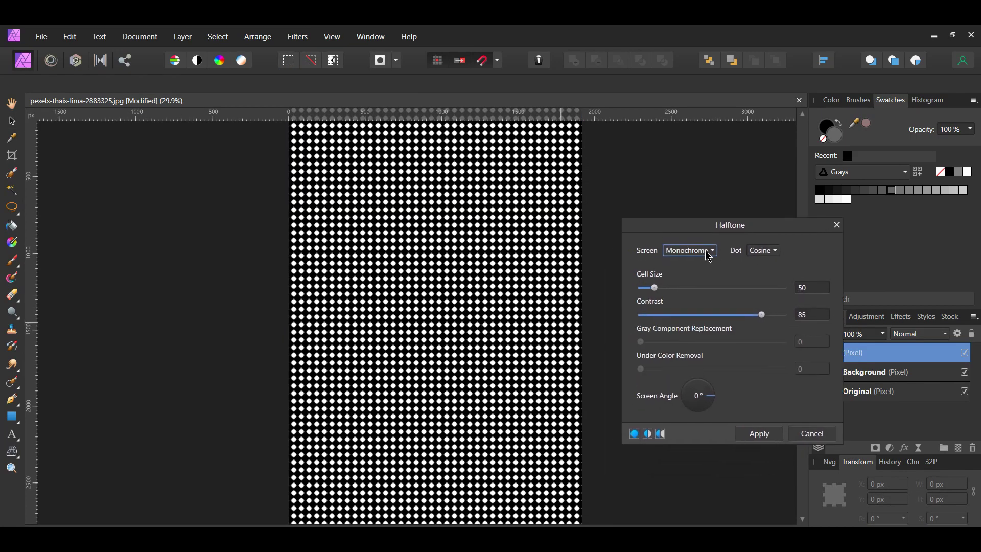
click(717, 255)
click(702, 296)
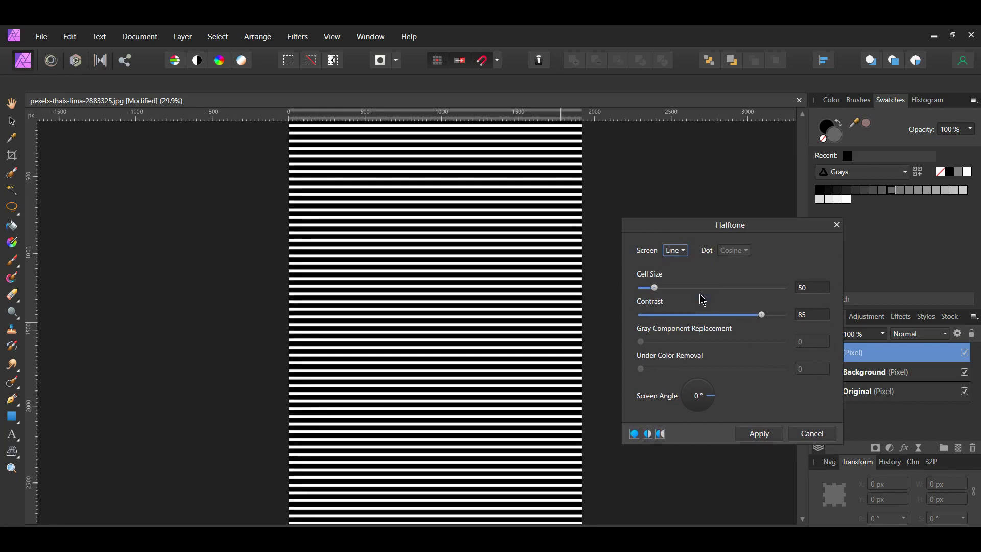
click(815, 290)
text(80)
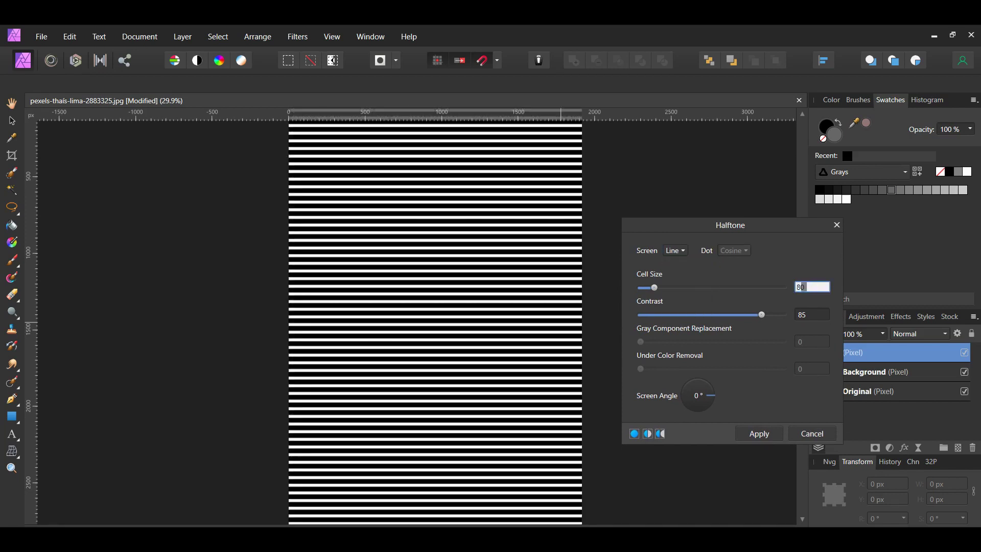
key(Return)
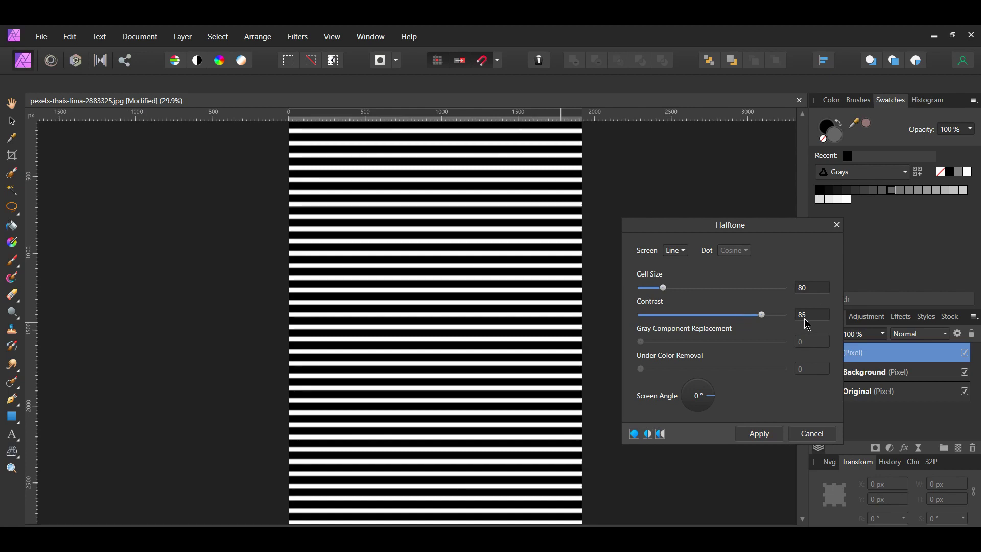
click(760, 433)
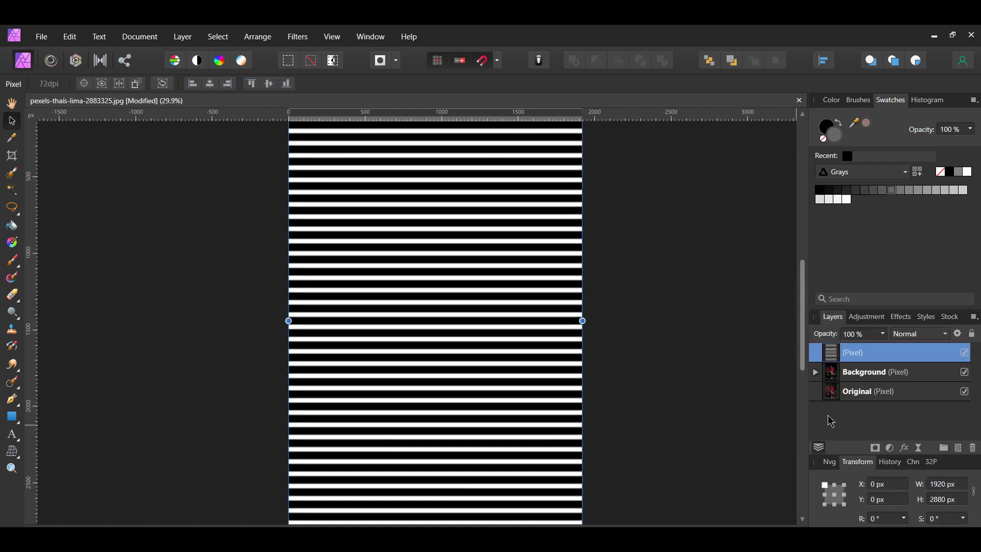
Rename the striped pixel layer as Halftone.
double_click(859, 353)
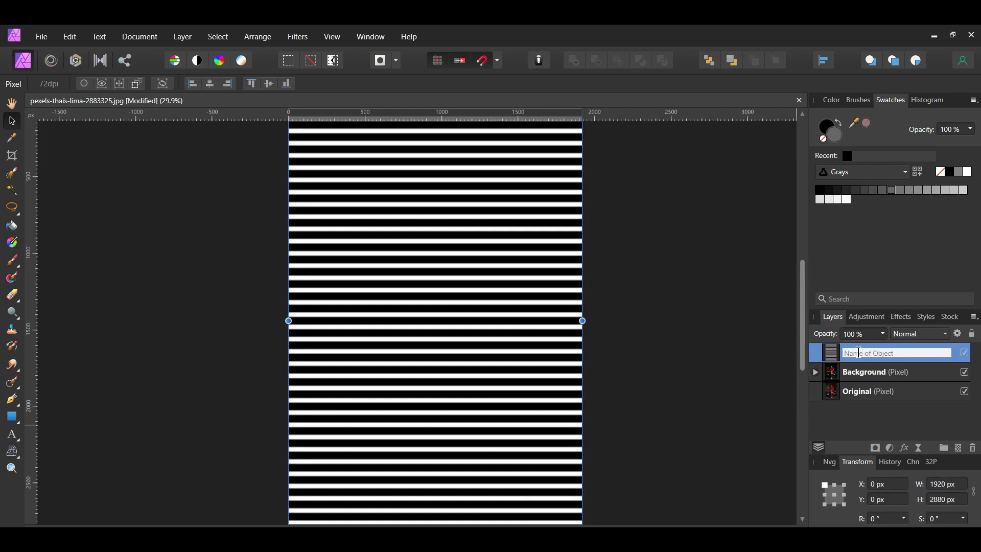
text(Halftone)
key(Return)
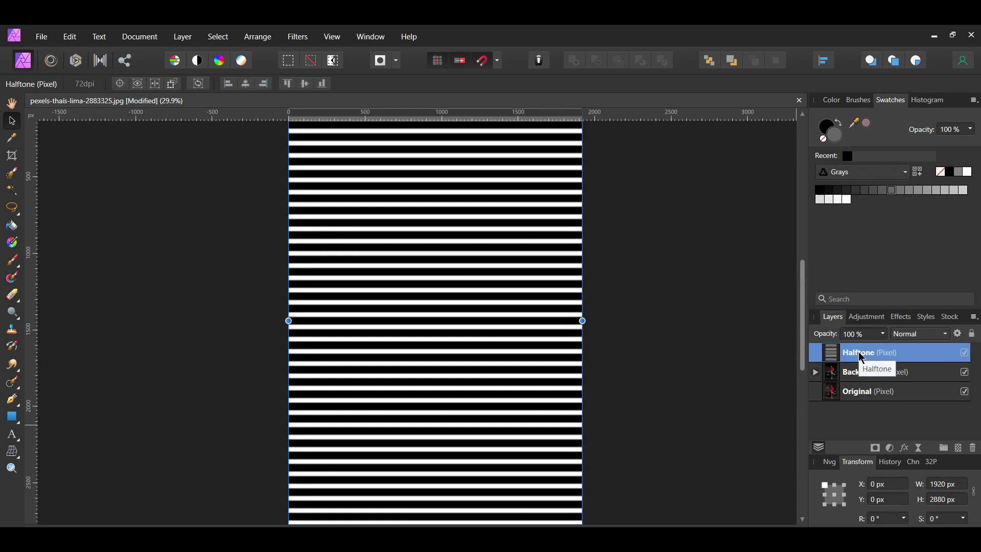
Enlarge the Halftone layer about its center to about 4372 × 4006 px and rotate it to -30° so diagonal stripes cover the photo.
scroll(729, 370, down, 2)
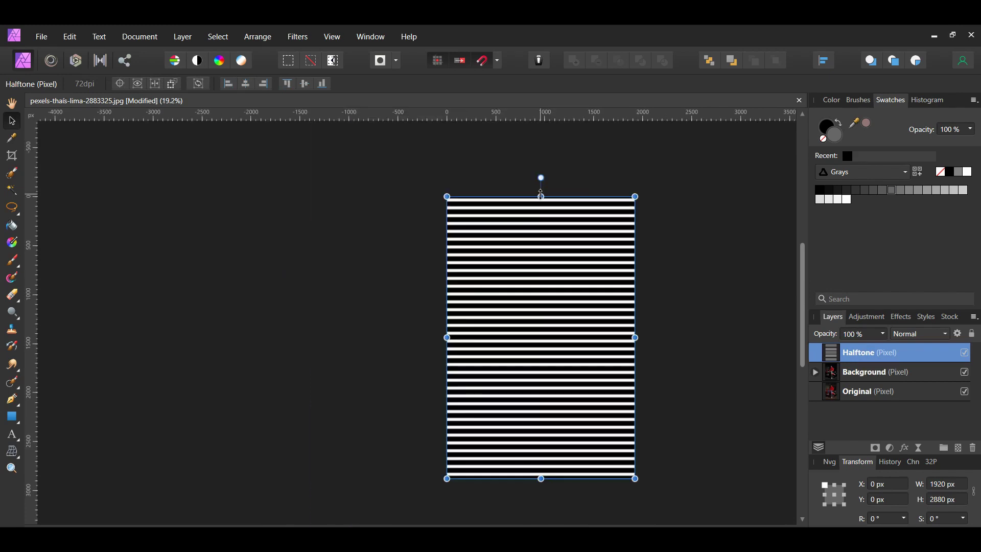
drag(541, 195, 555, 141)
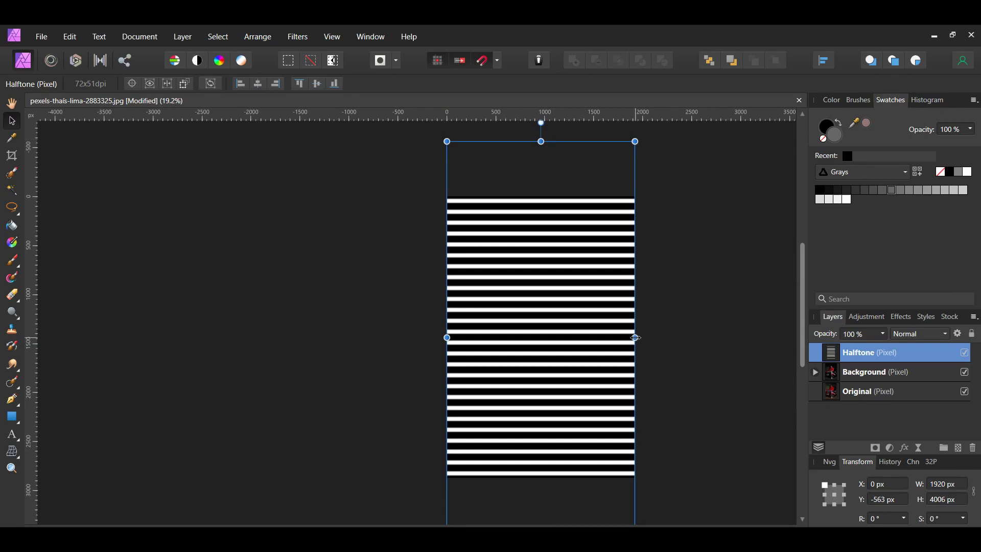
drag(635, 337, 756, 337)
scroll(571, 363, down, 1)
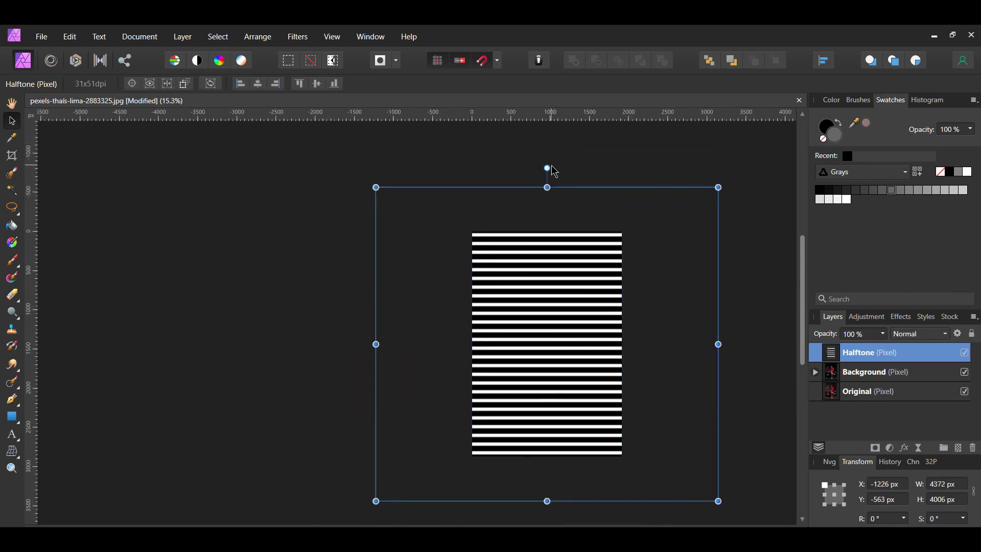
drag(548, 167, 615, 187)
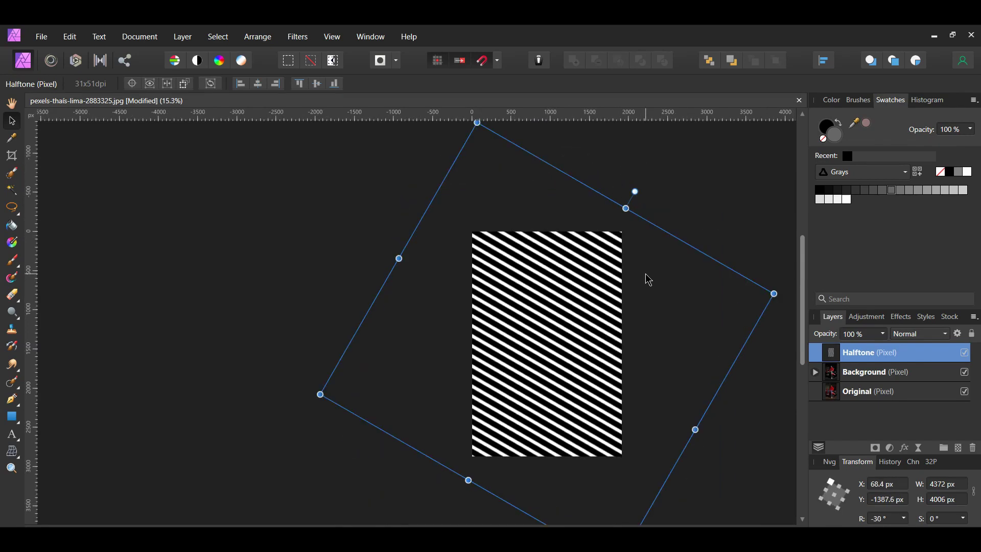
Set the Halftone layer's blend mode to Multiply and its opacity to 30%.
click(929, 340)
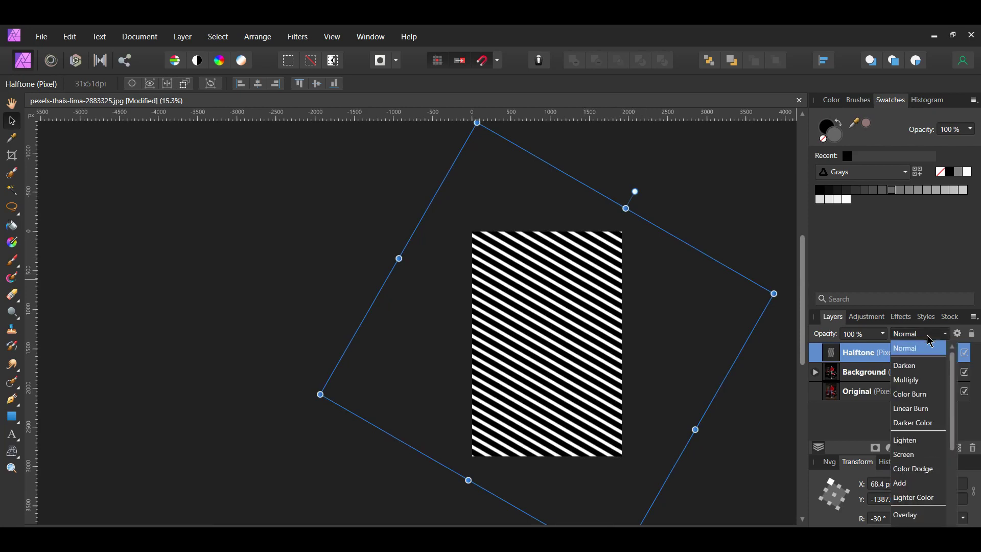
click(932, 383)
click(867, 333)
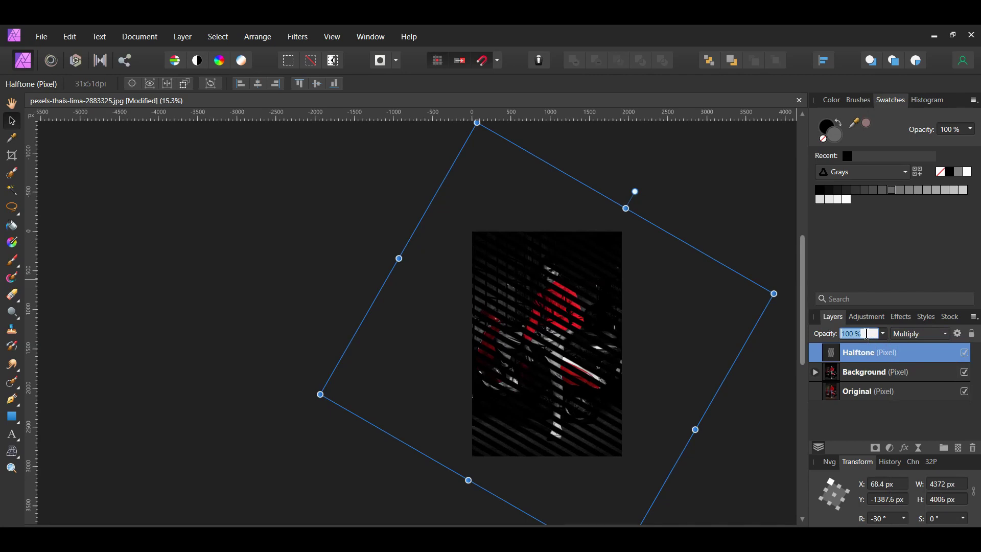
text(30)
key(Return)
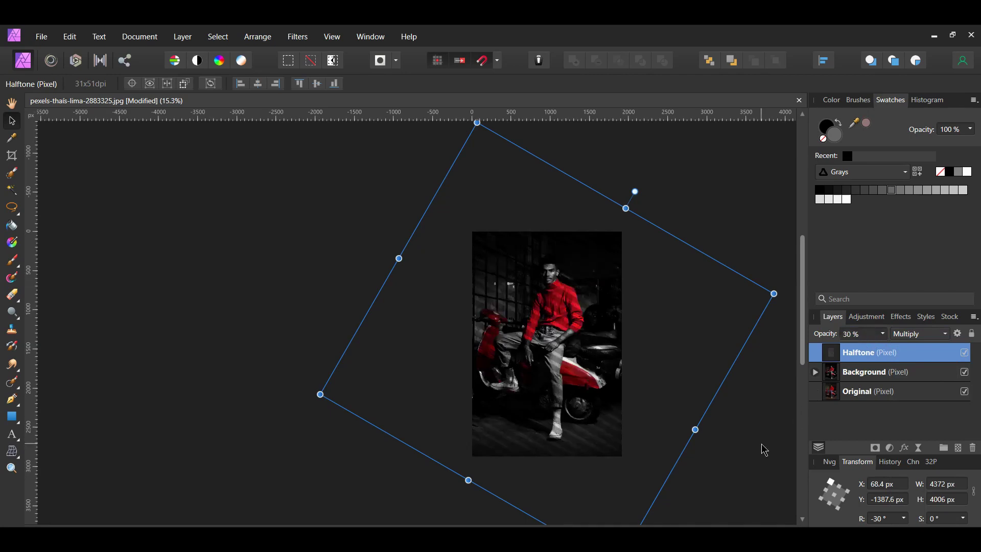
Deselect the Halftone layer and compare the photo with and without it.
key(ctrl+d)
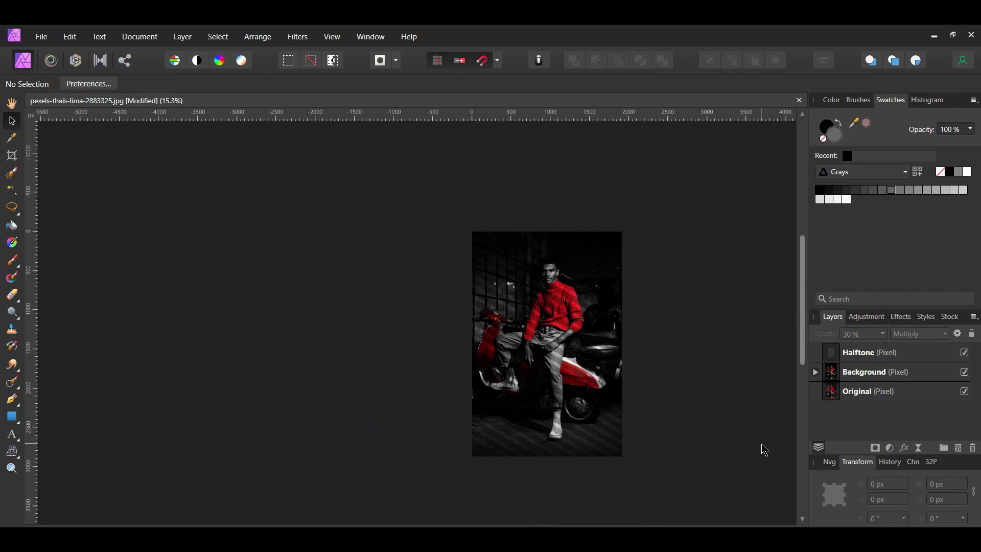
scroll(716, 409, up, 2)
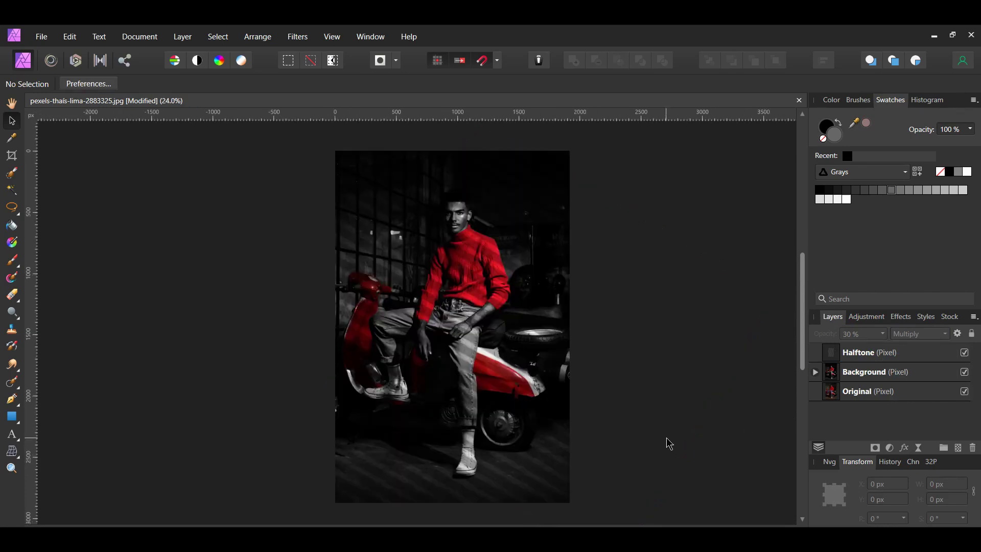
click(965, 353)
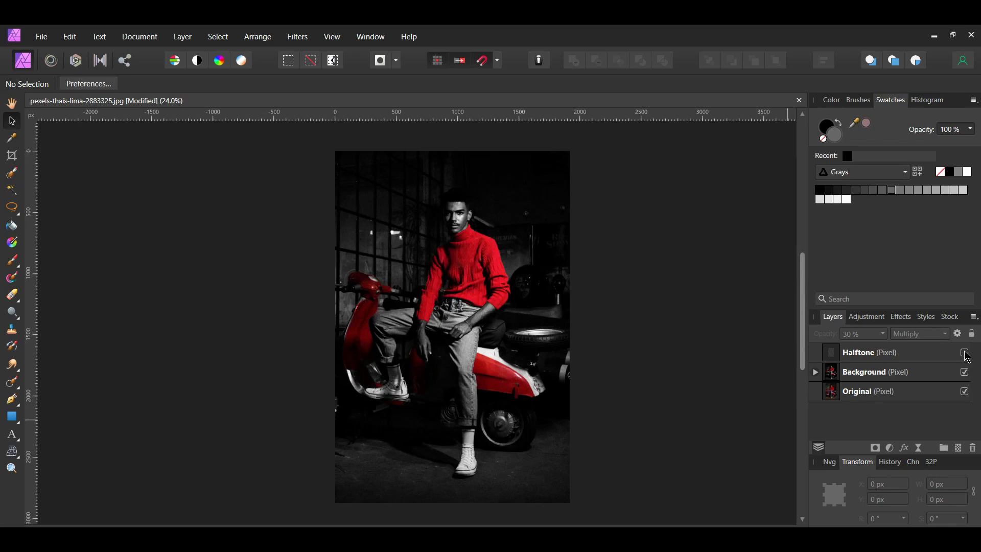
click(965, 353)
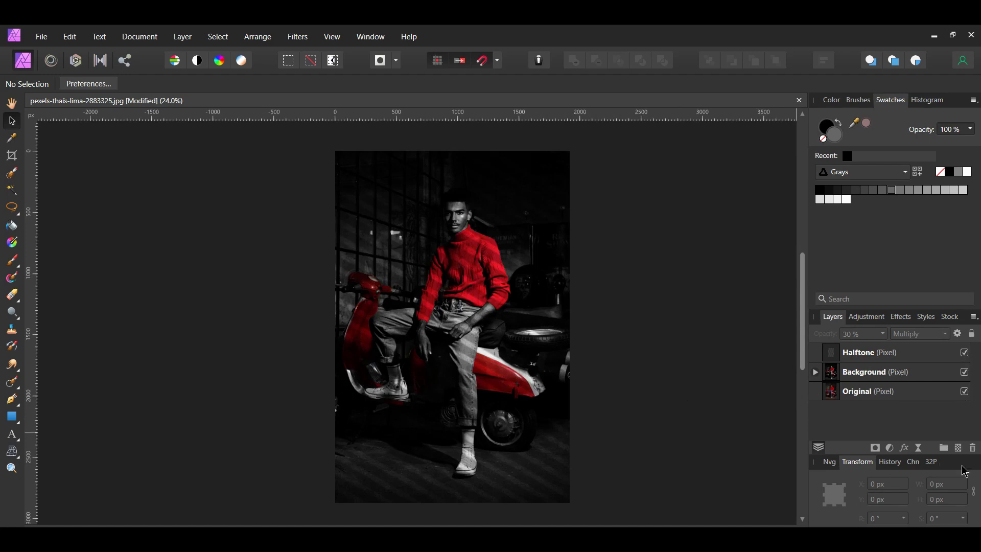
Add a new pixel layer above Halftone and fill it with the black primary color.
click(958, 449)
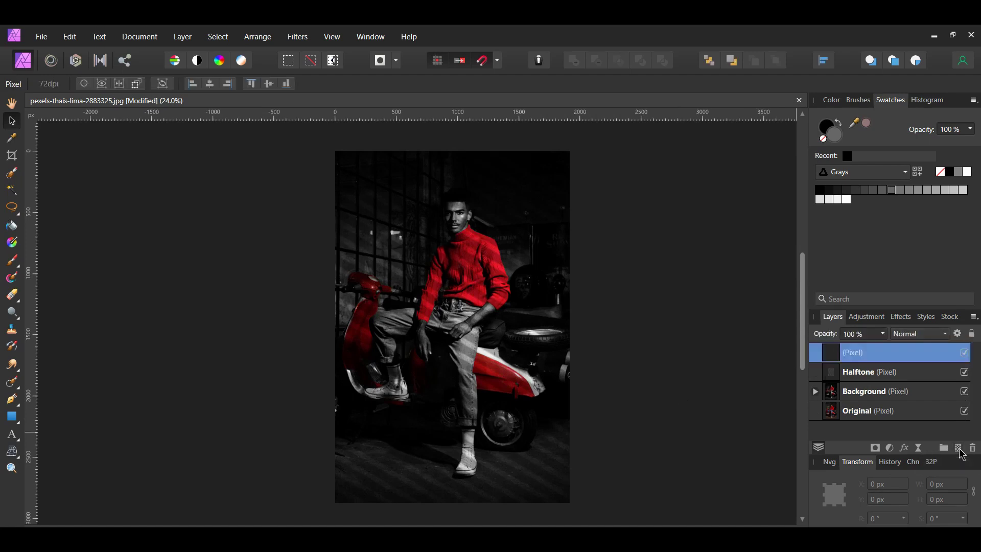
click(70, 37)
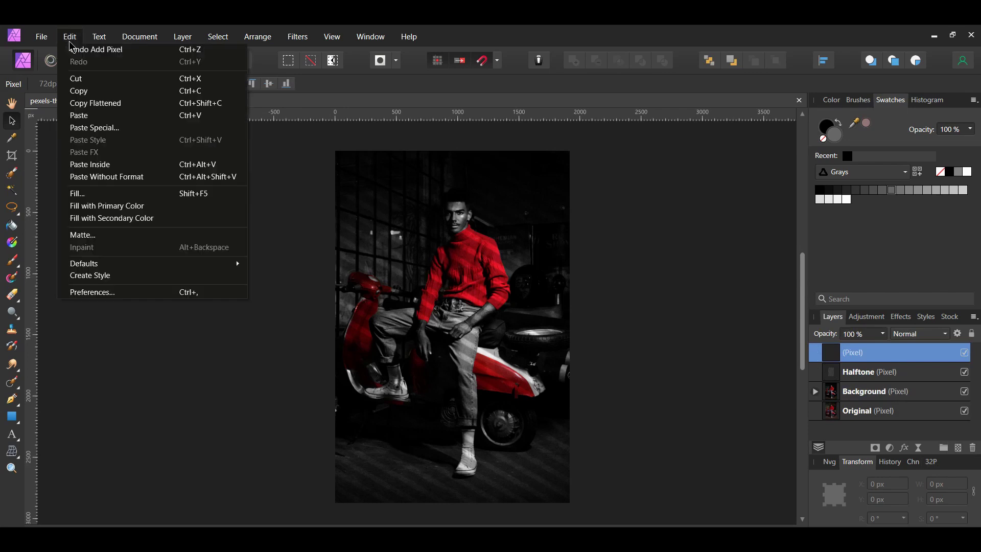
click(102, 206)
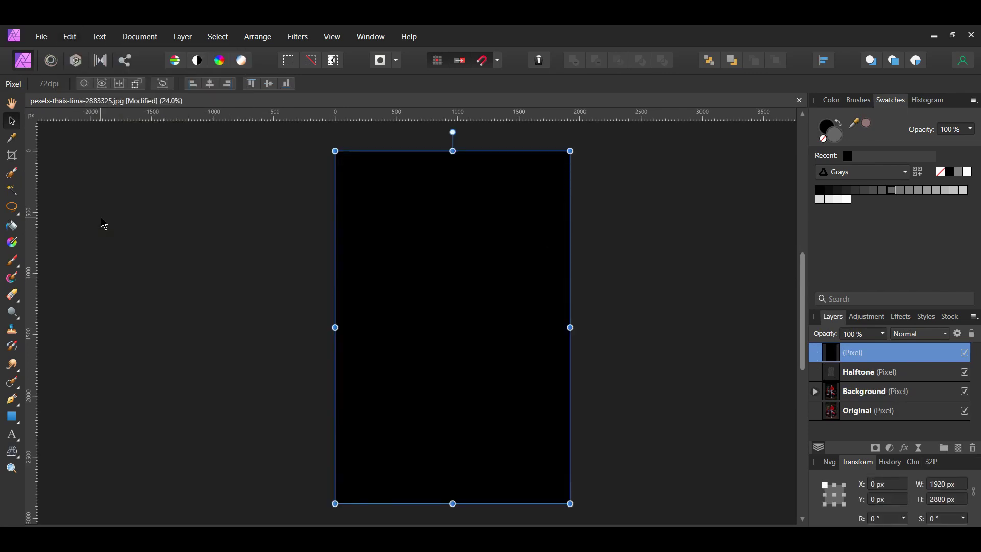
Apply the Add Noise filter to the black layer with 50% intensity, Gaussian distribution and Monochromatic enabled.
click(297, 41)
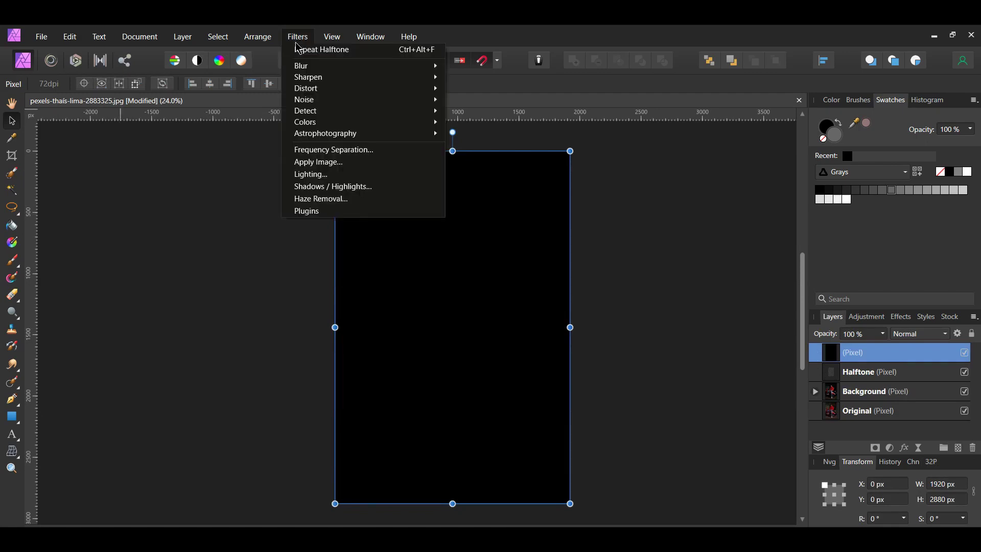
mouse_move(377, 101)
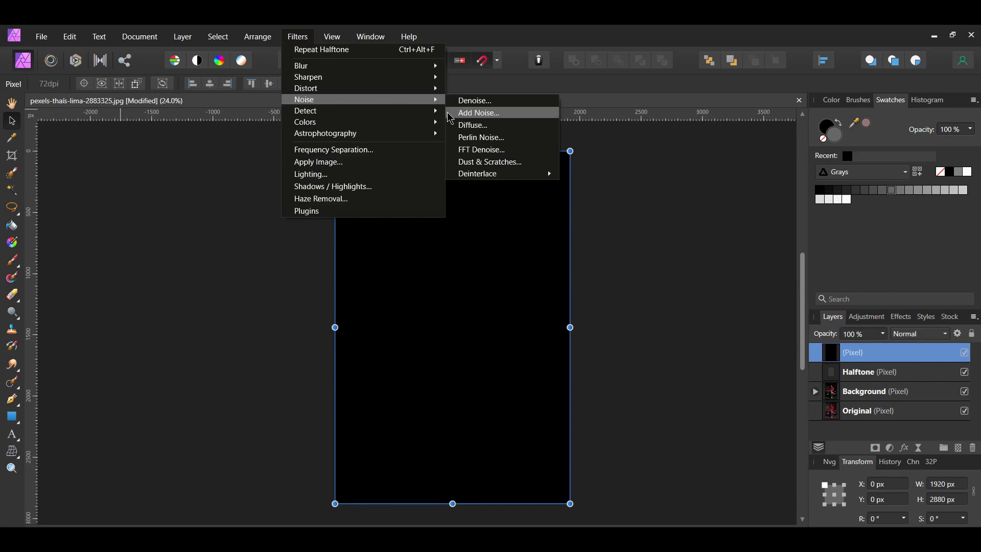
click(471, 113)
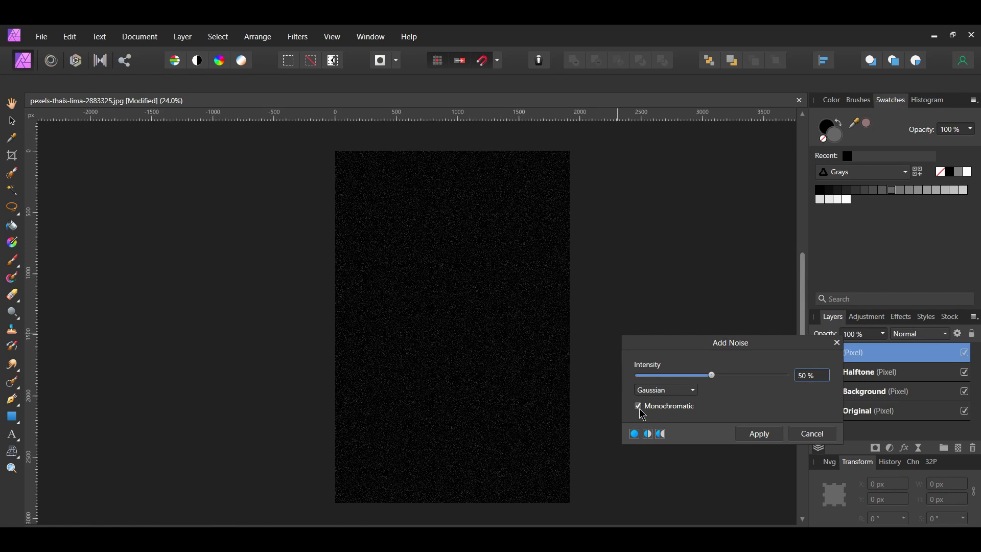
click(756, 433)
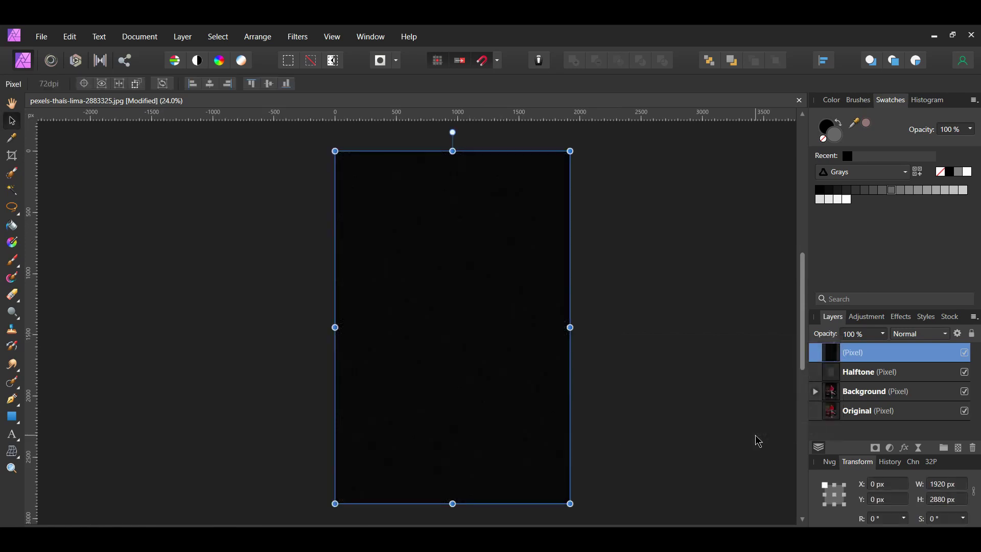
Set the noise-filled layer's blend mode to Soft Light and its opacity to 30%.
click(946, 335)
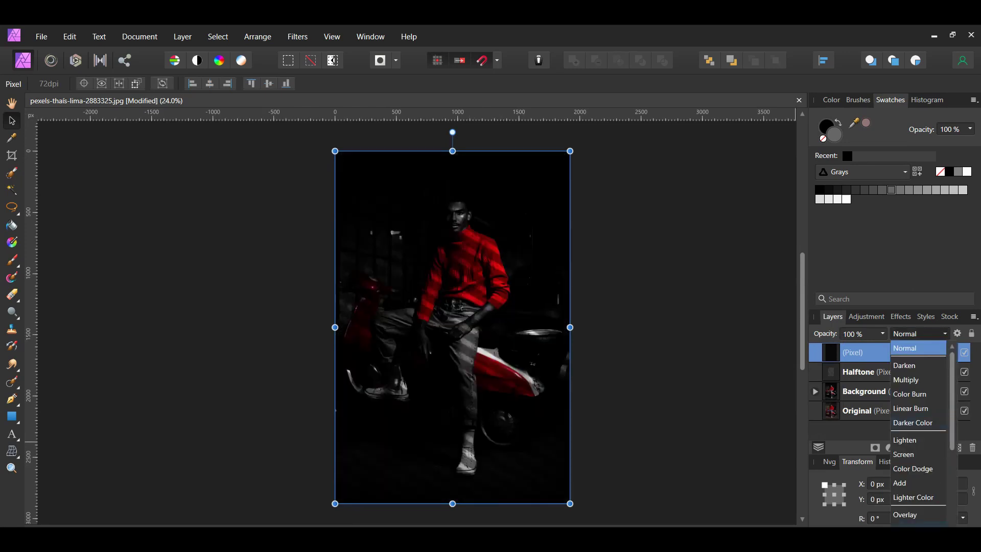
click(909, 529)
click(852, 334)
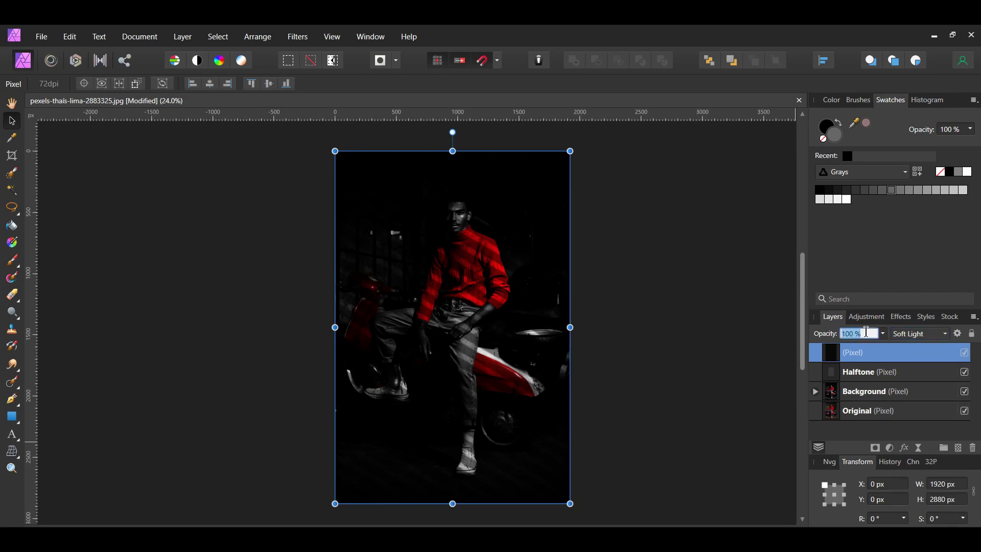
text(30)
key(Return)
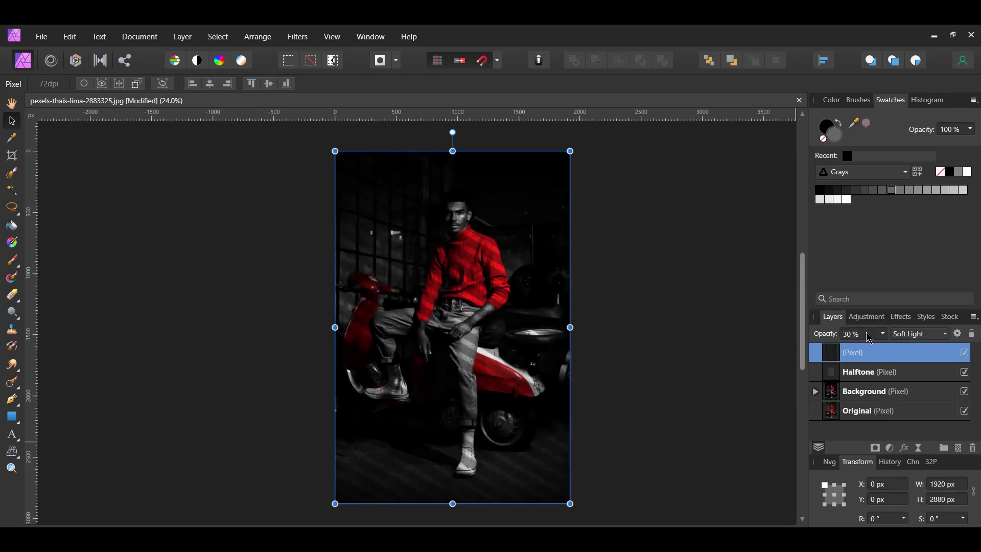
Rename the top pixel layer as Noise and compare the photo with and without it.
double_click(877, 353)
text(Noise)
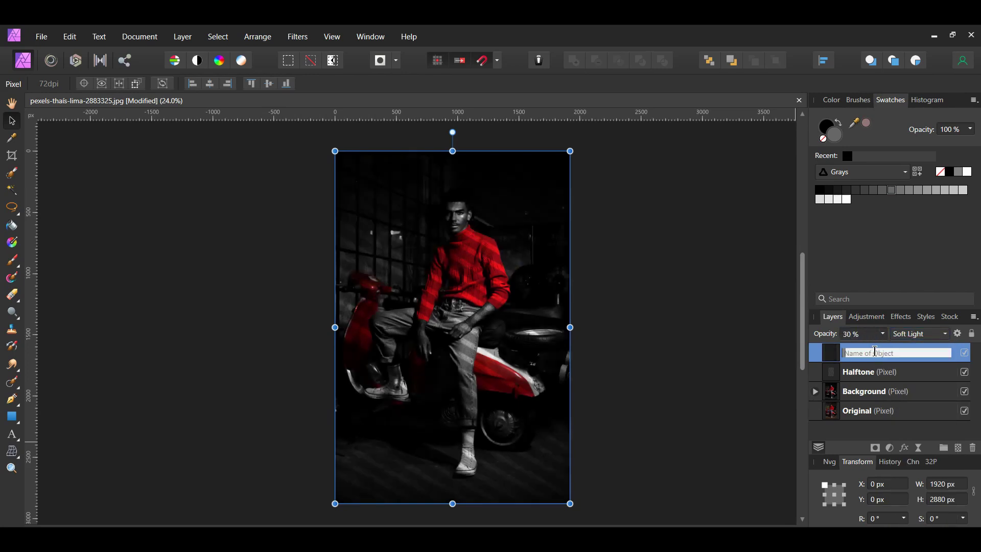
key(Return)
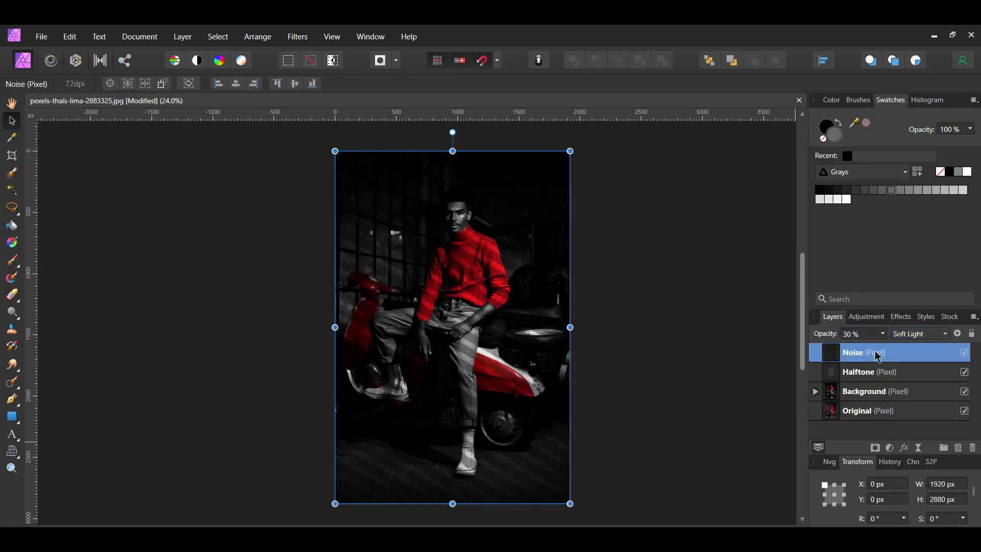
click(965, 354)
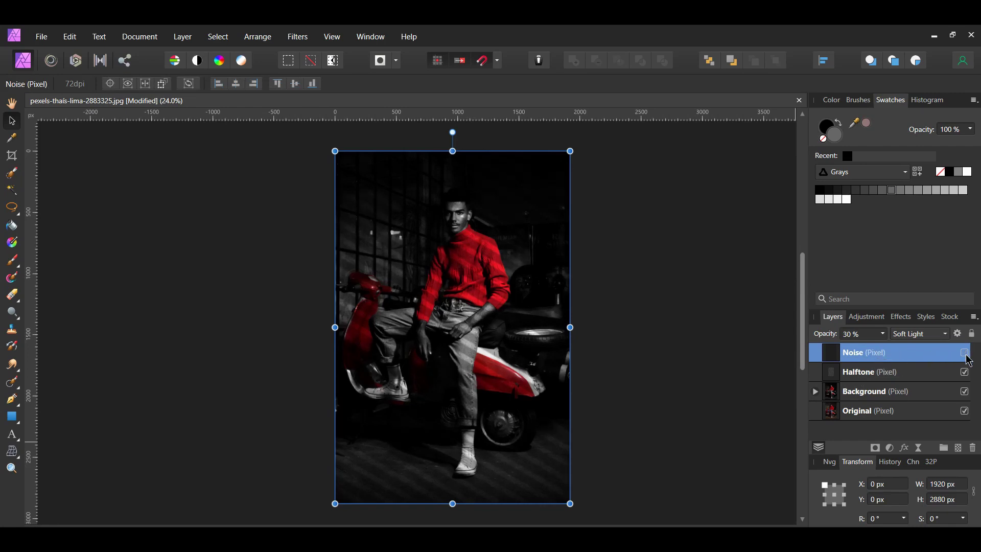
click(966, 355)
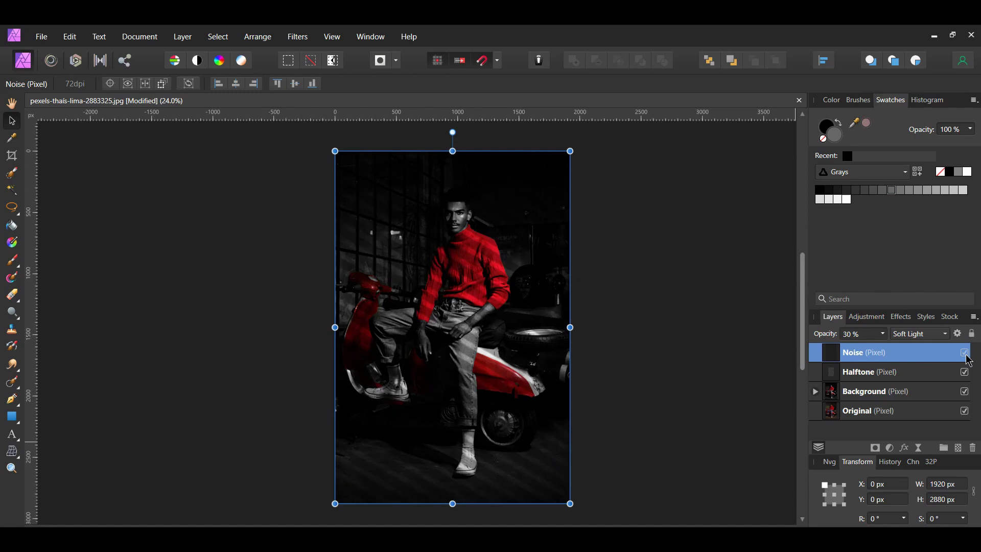
Group the Background, Halftone and Noise layers and rename the group as Sin City.
click(872, 394)
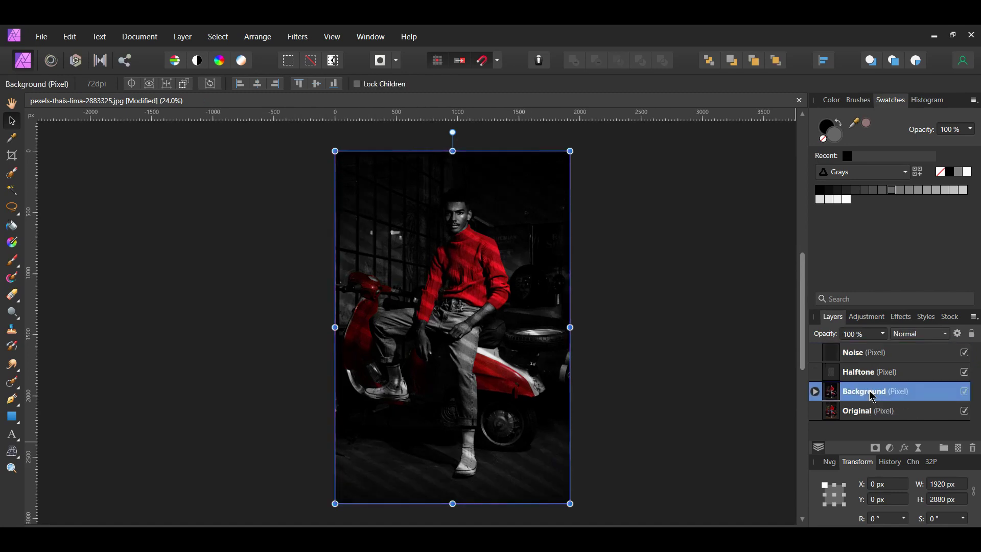
shift+click(871, 372)
shift+click(872, 354)
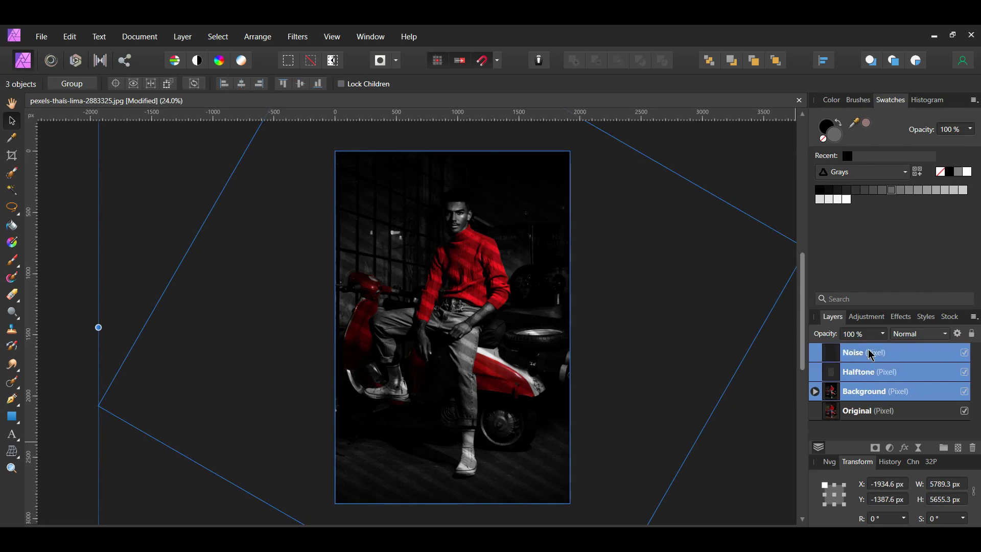
key(ctrl+g)
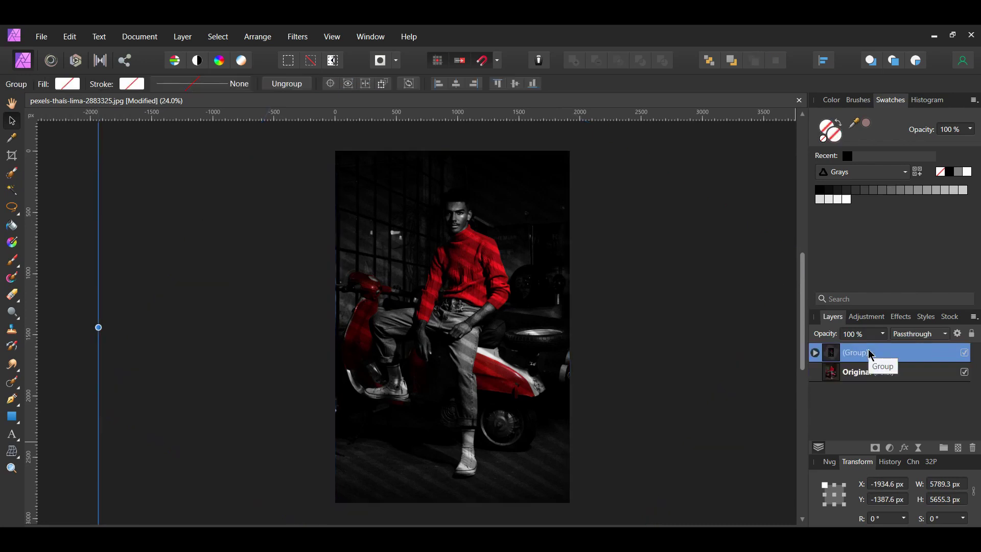
double_click(870, 352)
text(Sin City)
key(Return)
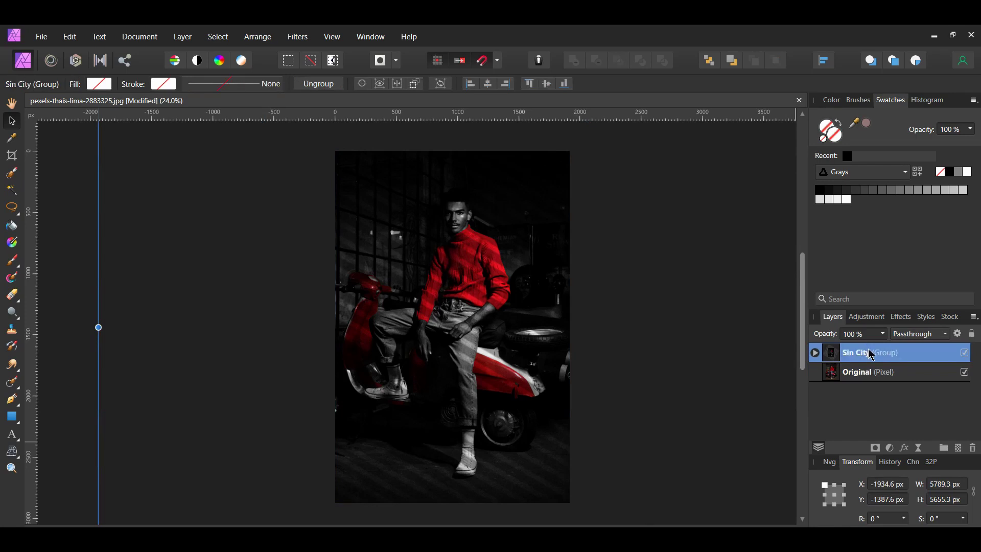
Compare the photo with and without the Sin City group, leaving the group visible and nothing selected.
click(964, 353)
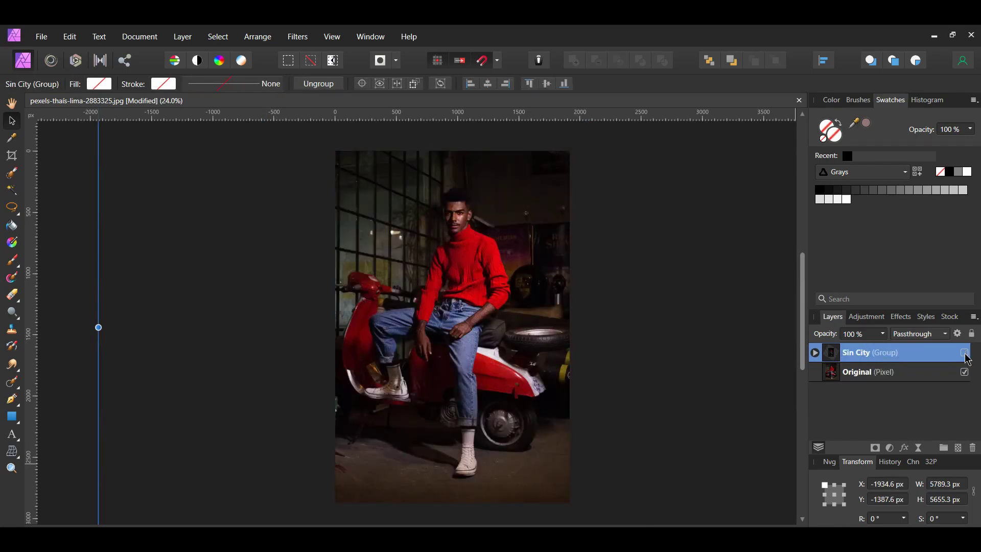
click(965, 353)
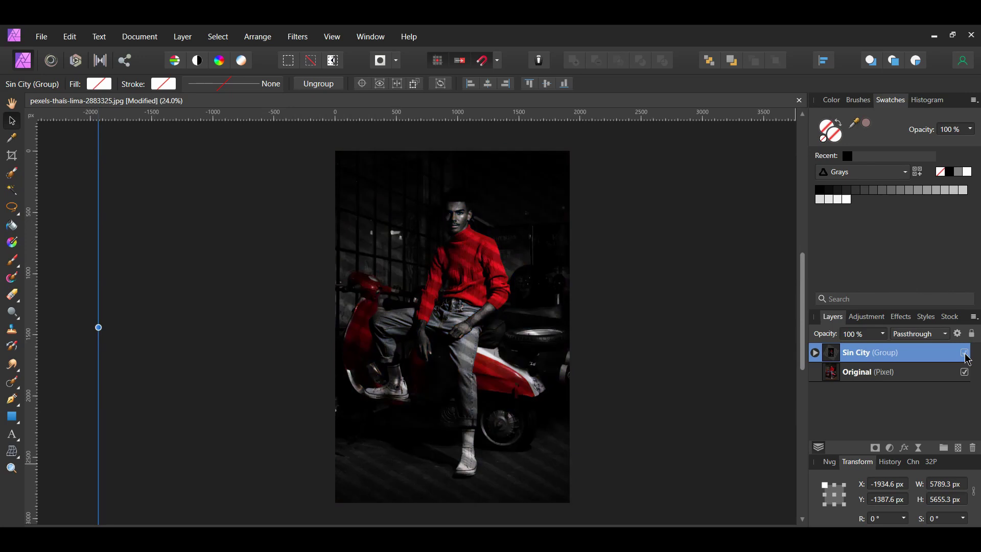
click(78, 496)
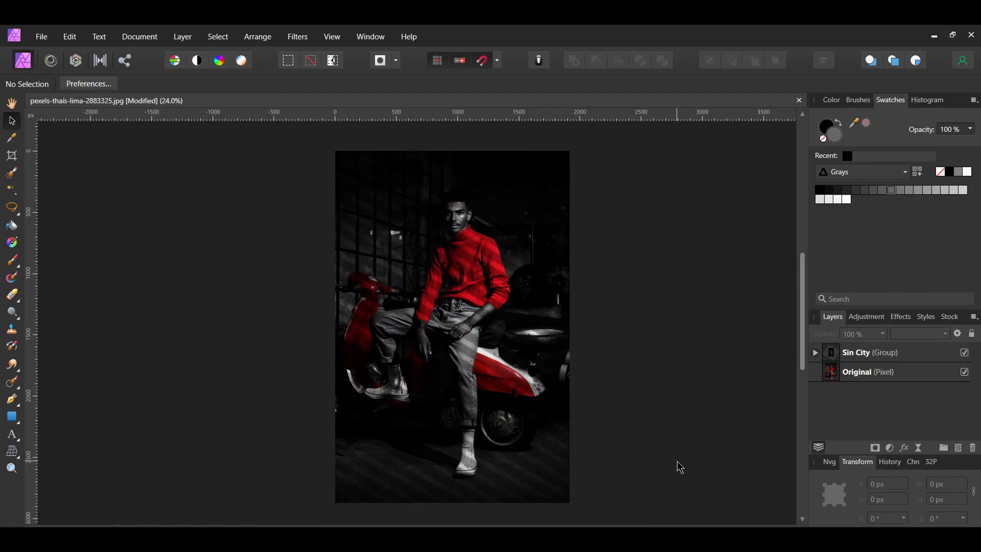
Open the second Pexels photo, showing a standing man and a seated woman, from the Downloads folder.
click(41, 36)
click(95, 174)
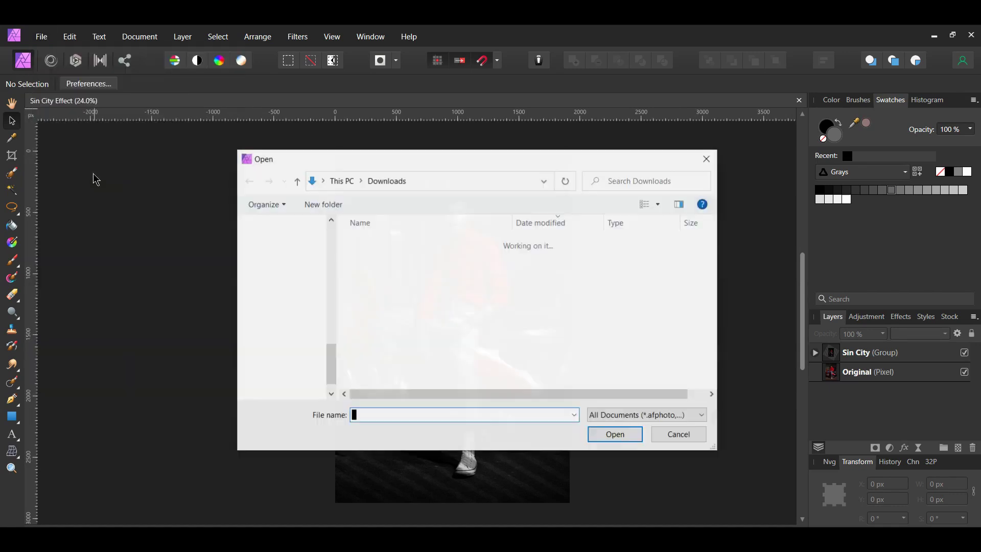
click(376, 289)
click(623, 438)
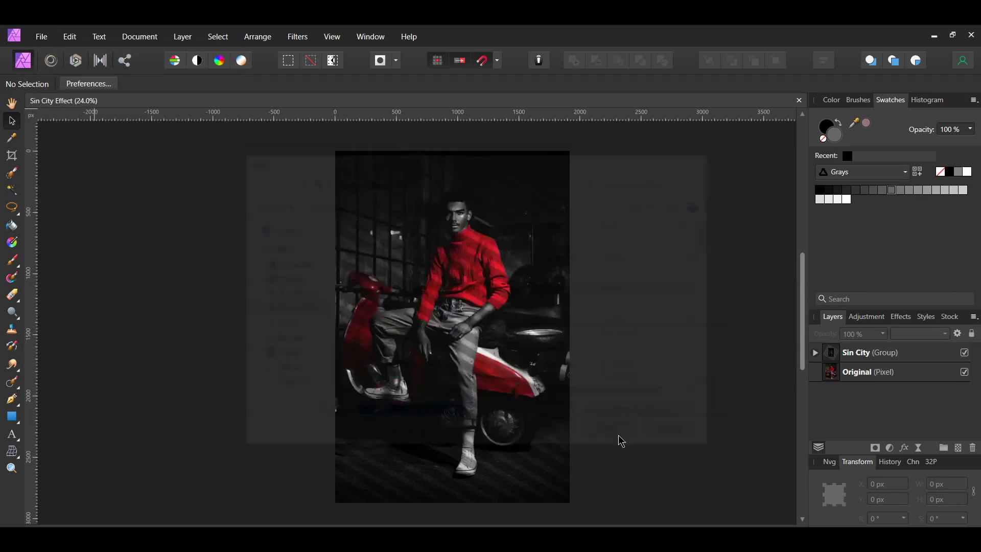
key(v)
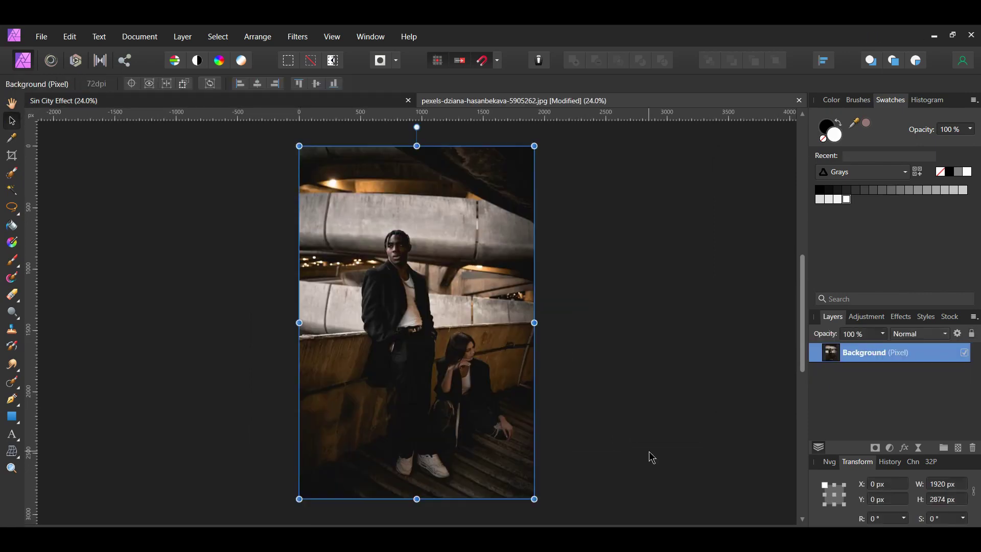
Duplicate the Background layer and rename the lower copy as Original.
key(ctrl+j)
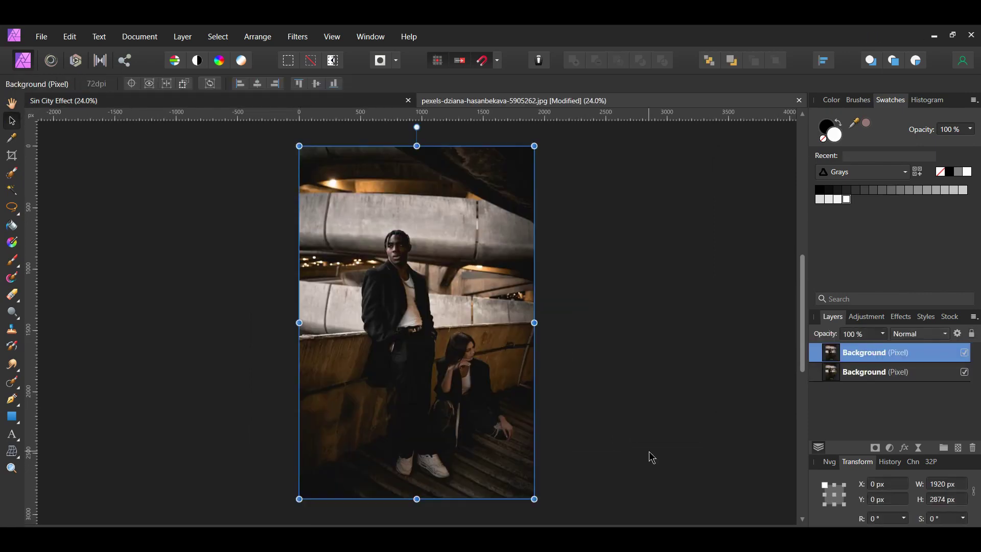
double_click(863, 373)
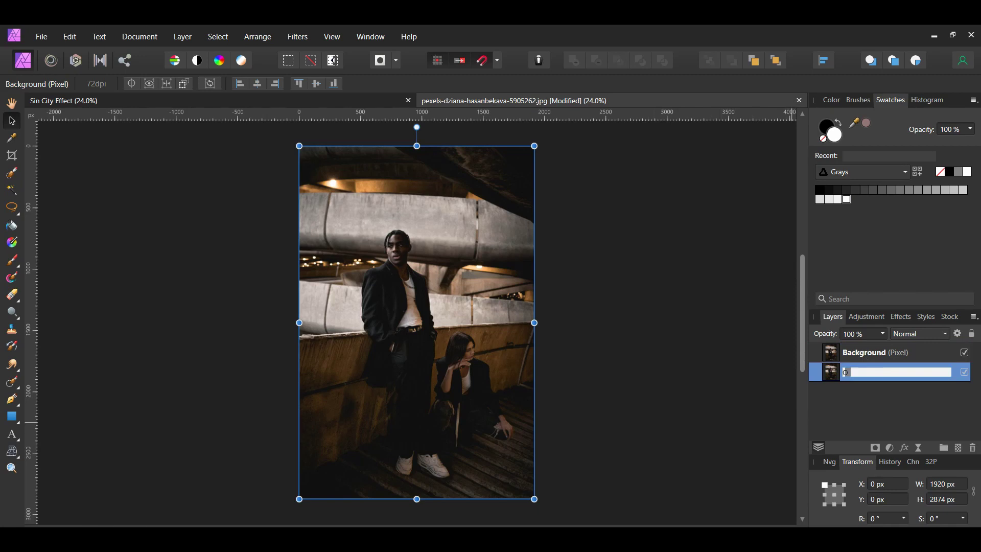
text(Original)
key(Return)
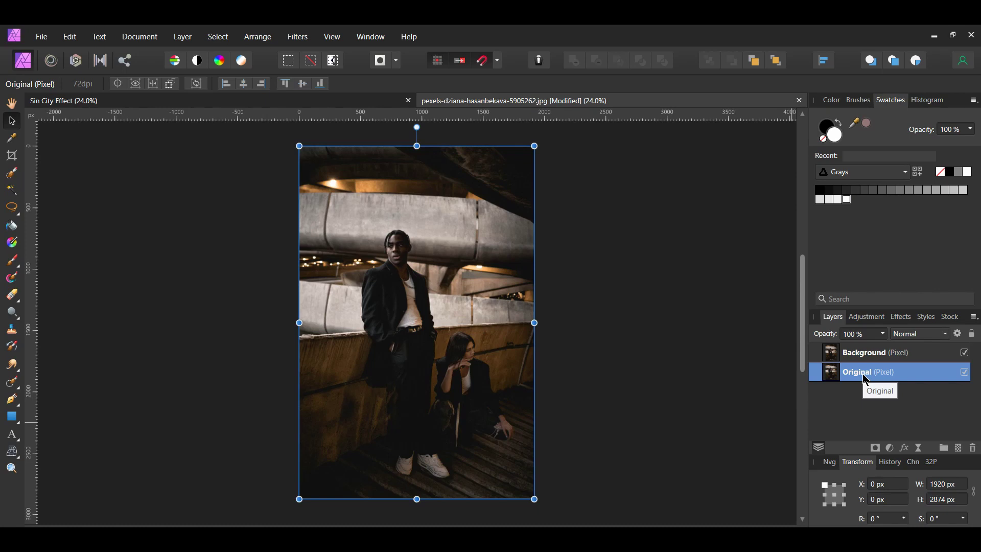
Add a Black and White adjustment with default values and nest it inside the Background layer.
key(ctrl+d)
click(890, 448)
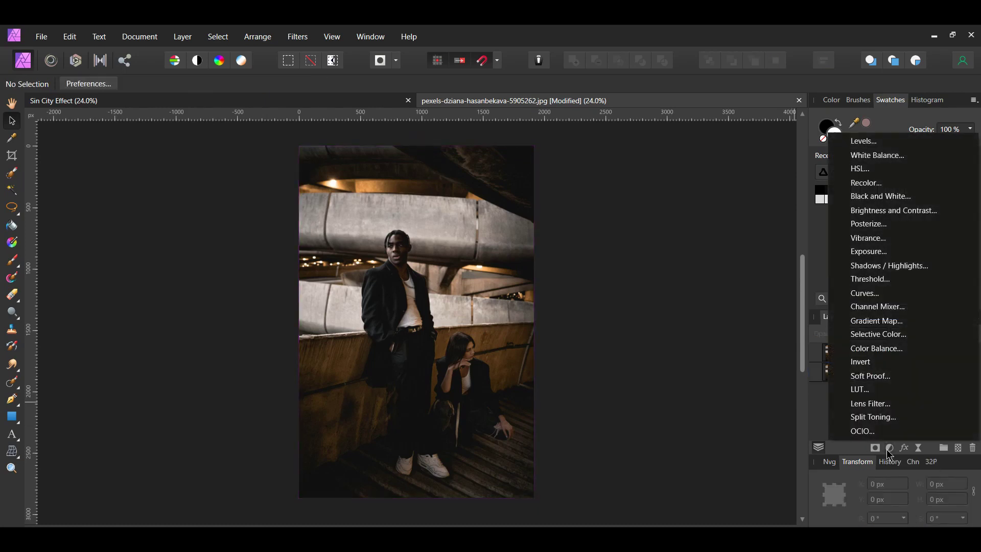
click(897, 196)
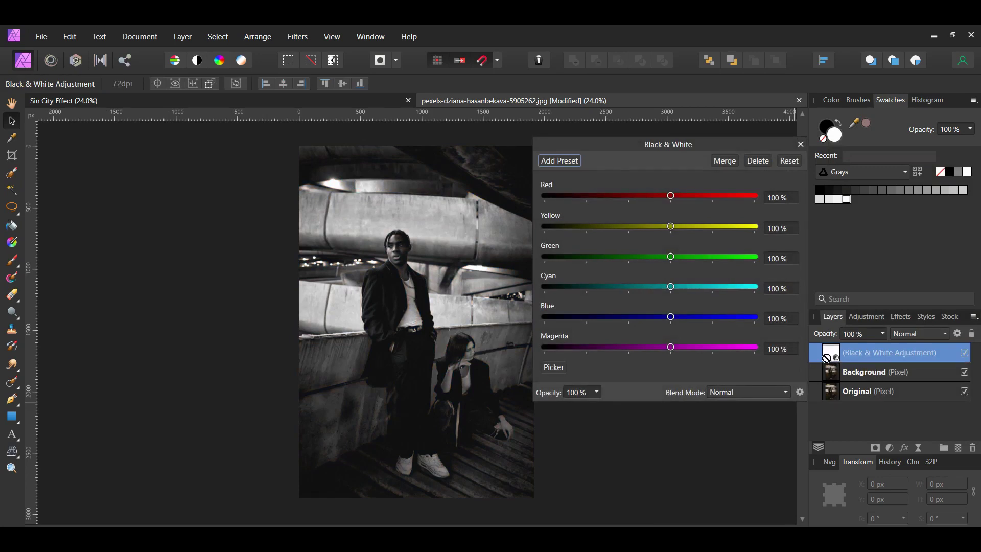
drag(859, 376, 819, 344)
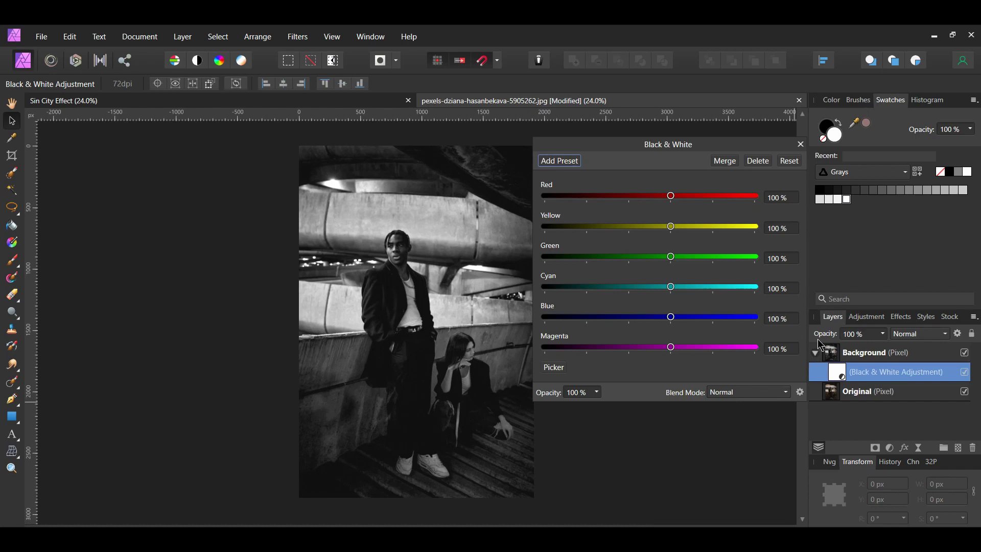
click(800, 146)
Duplicate the Black & White adjustment and set the lower copy's blend mode to Soft Light.
key(ctrl+j)
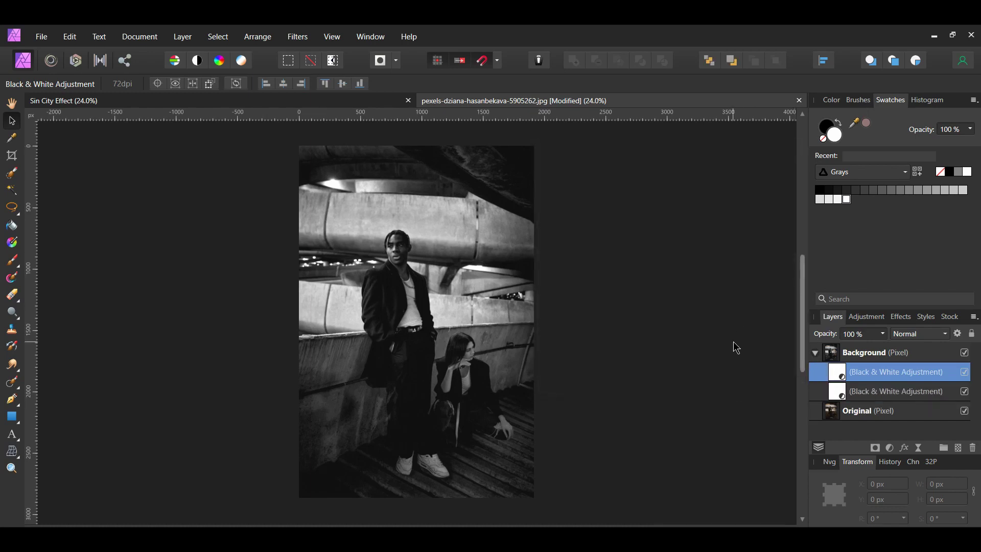
click(867, 394)
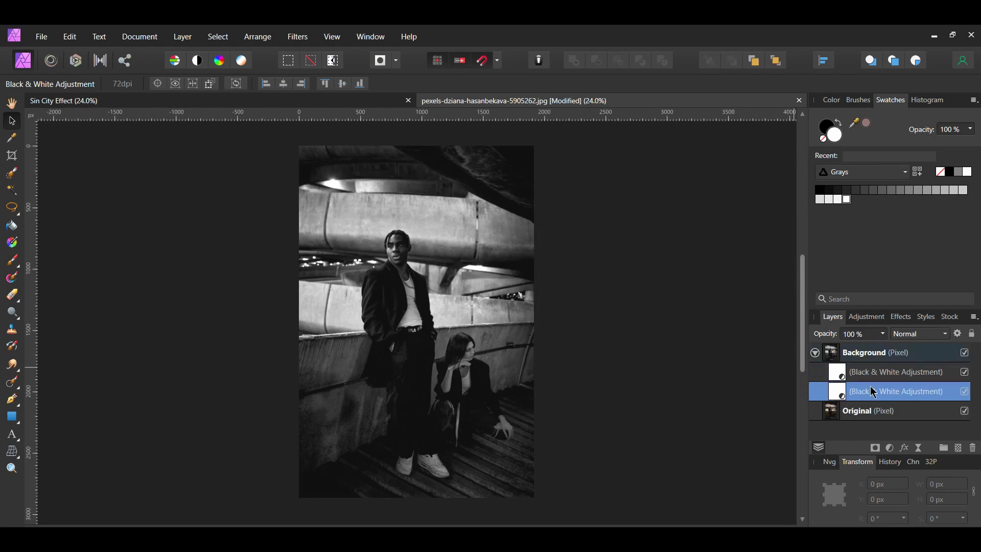
click(945, 334)
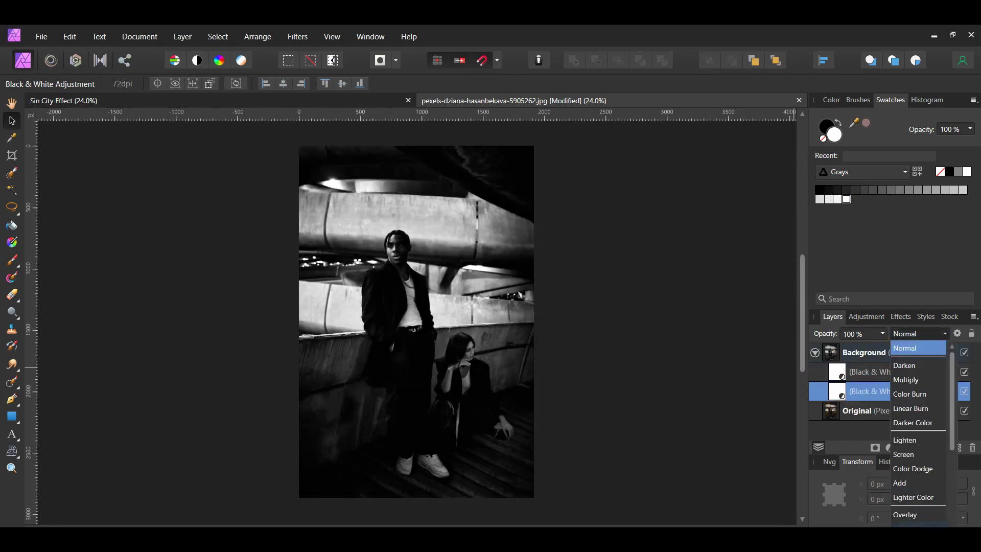
click(911, 525)
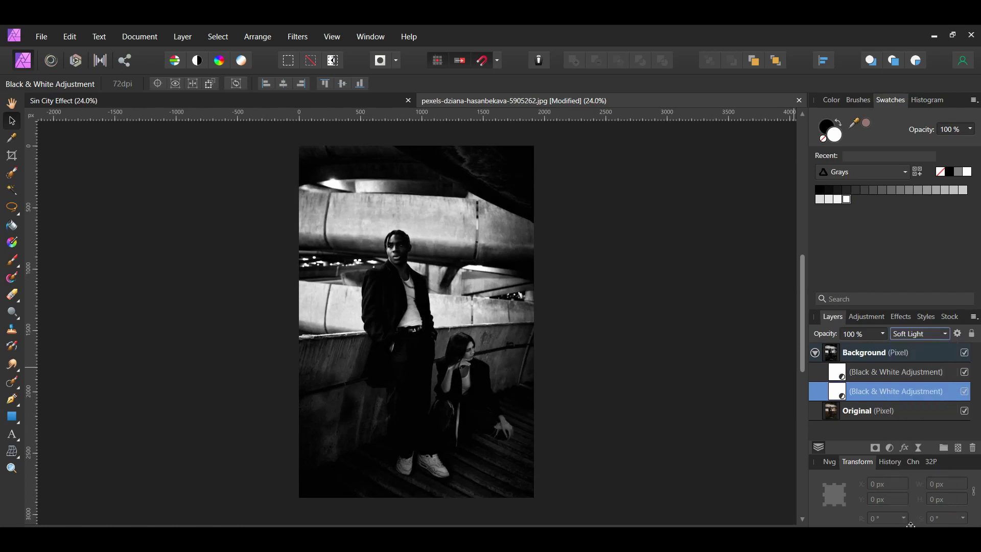
key(ctrl+d)
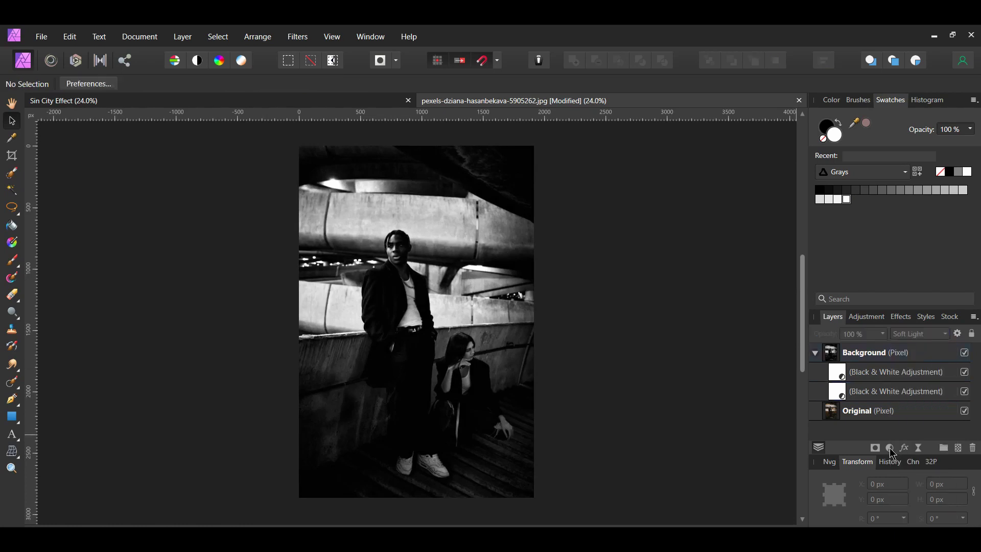
Add a Curves adjustment with a midpoint at X 0.525, Y 0.48 and nest it inside the Background layer.
click(890, 447)
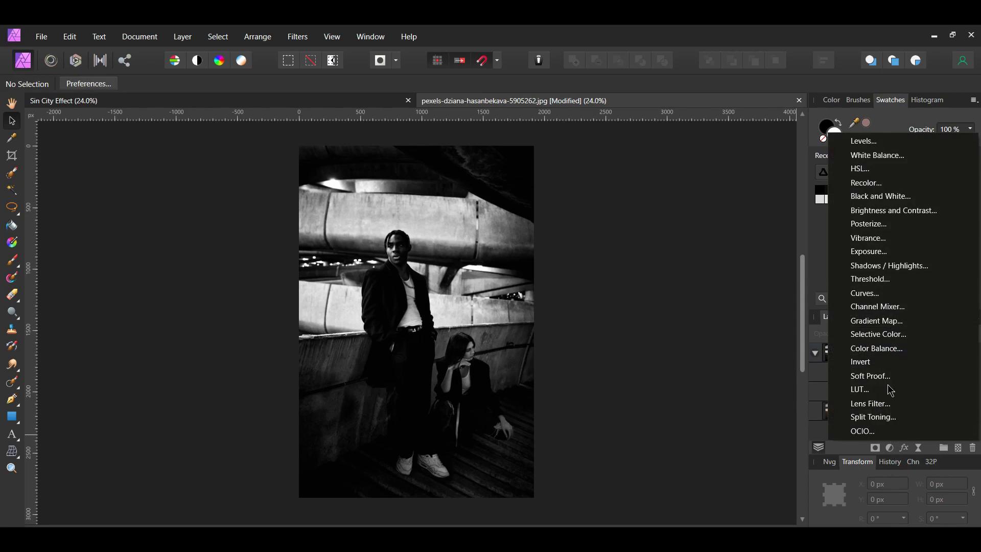
click(887, 295)
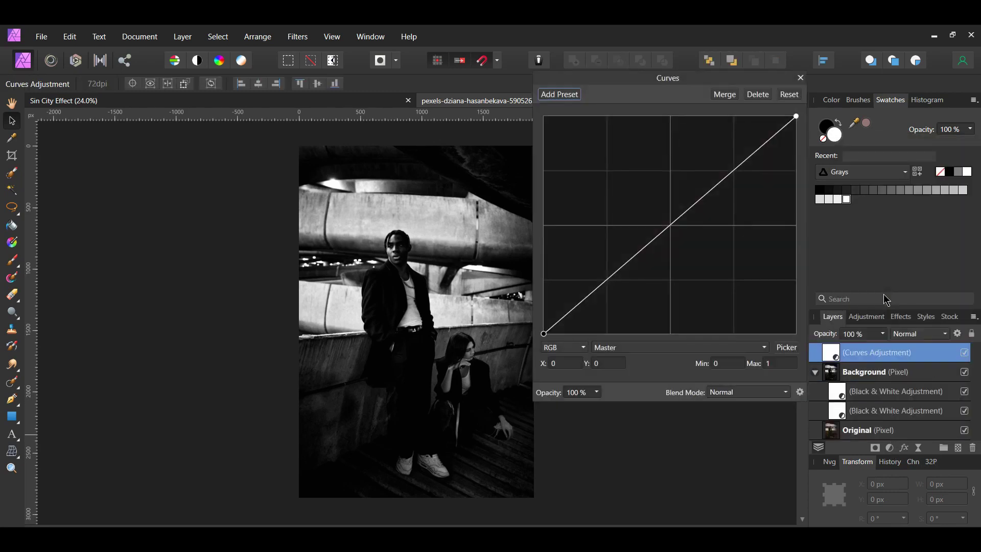
click(672, 225)
drag(672, 226, 676, 230)
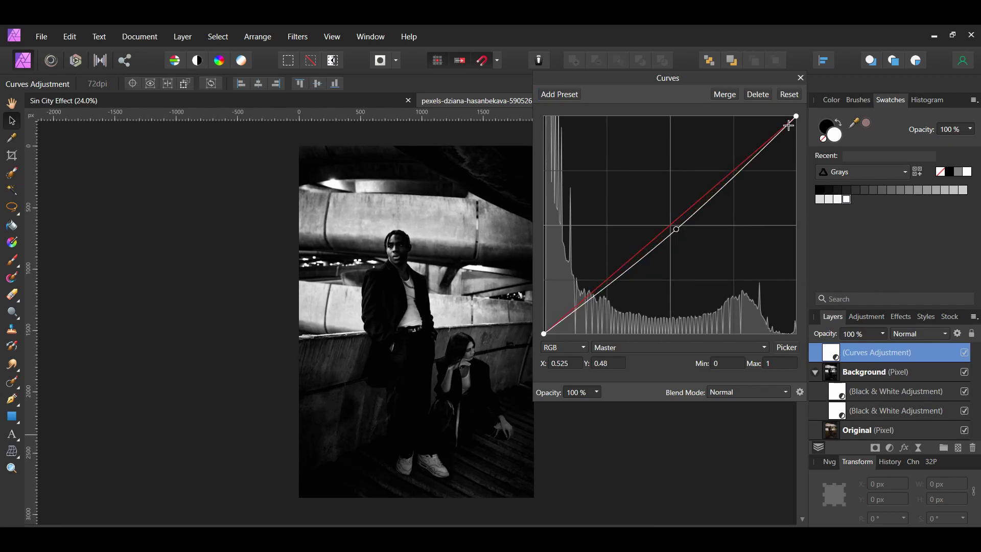
click(800, 79)
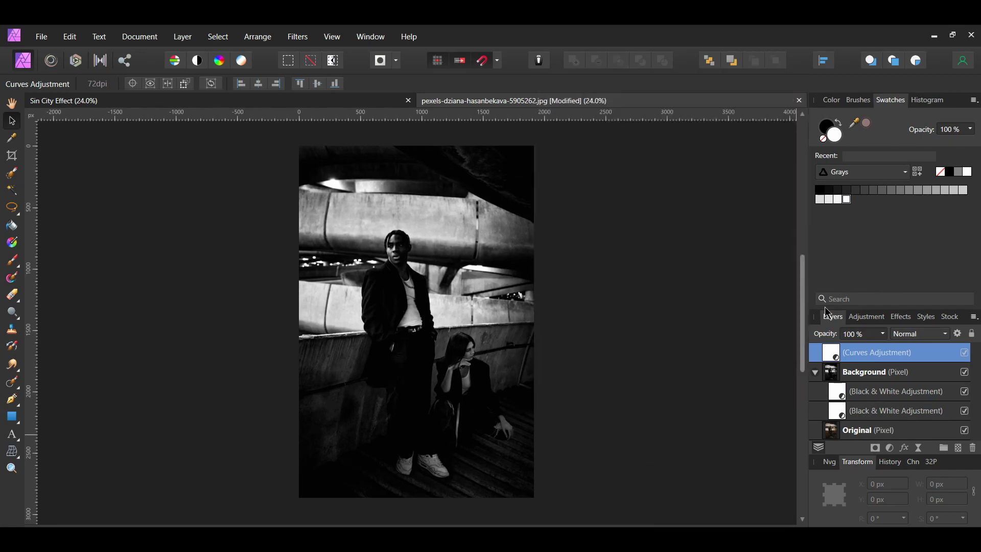
drag(817, 357, 855, 378)
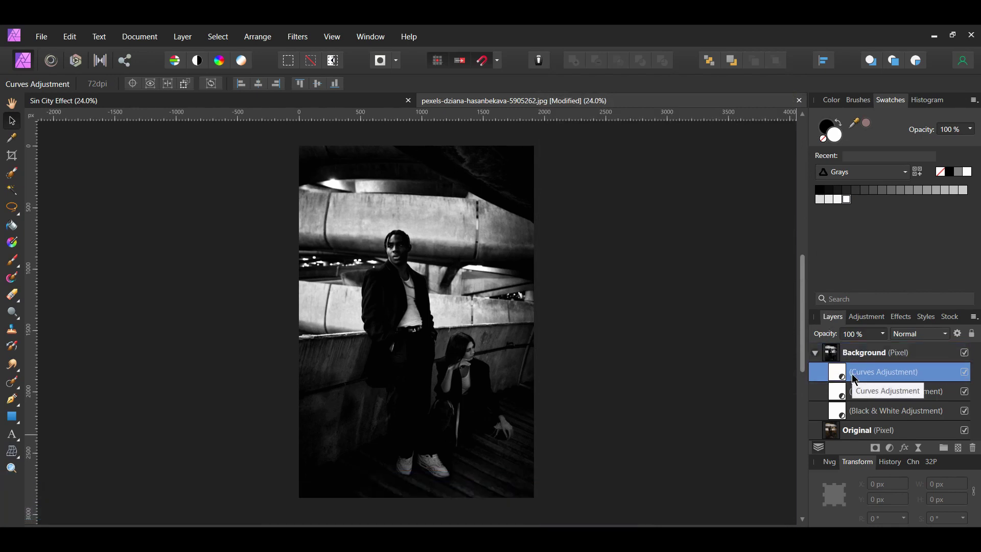
Select the man's white shirt on the Background layer using the Selection Brush at 29.4 px with edge snapping.
click(869, 358)
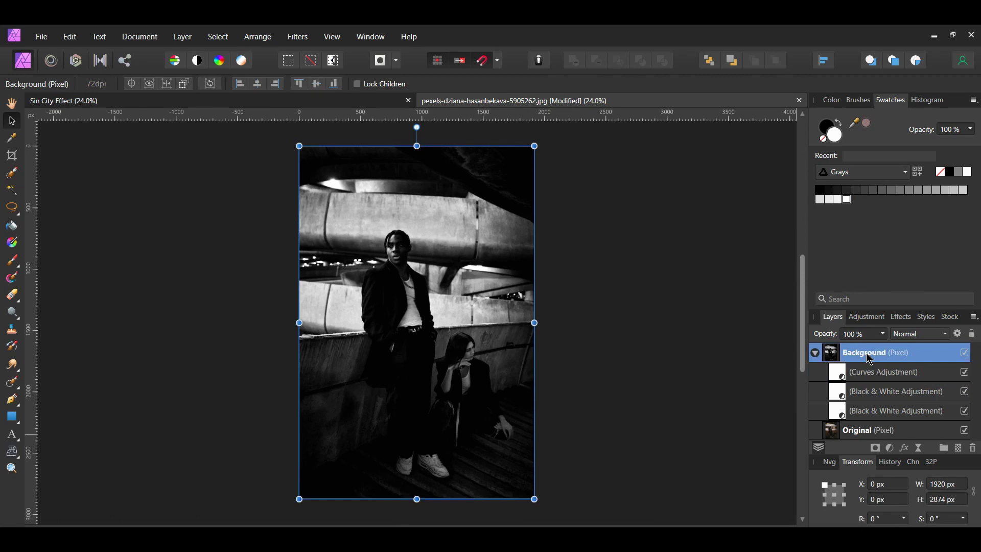
key(w)
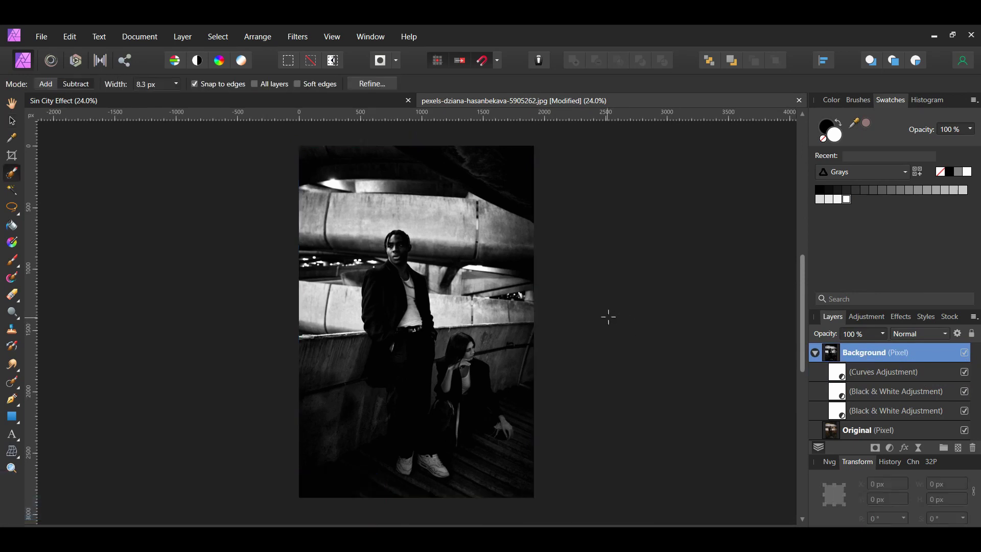
key(bracketright)
key(bracketright)
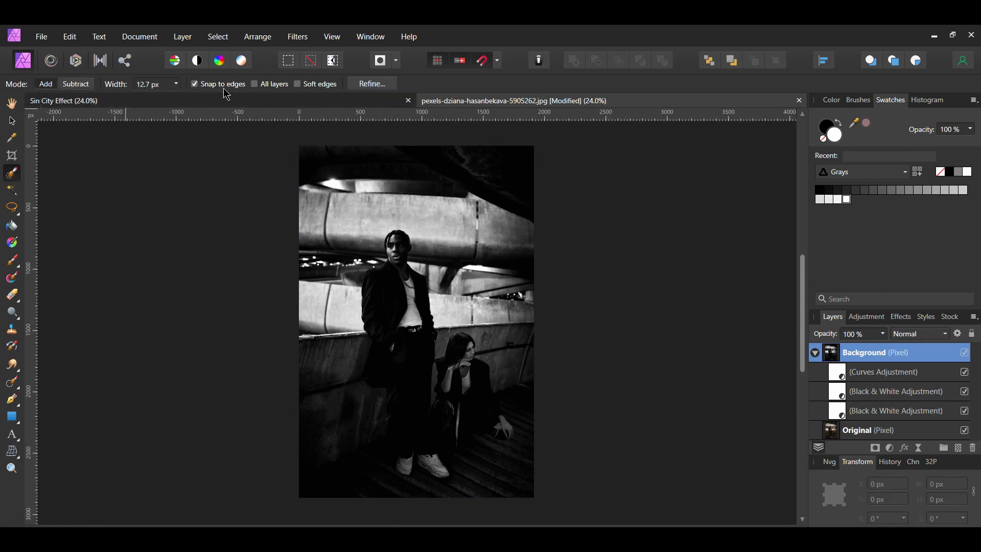
ctrl+scroll(394, 303, up, 3)
key(bracketright)
key(bracketright)
key(bracketright)
key(bracketright)
drag(424, 261, 430, 329)
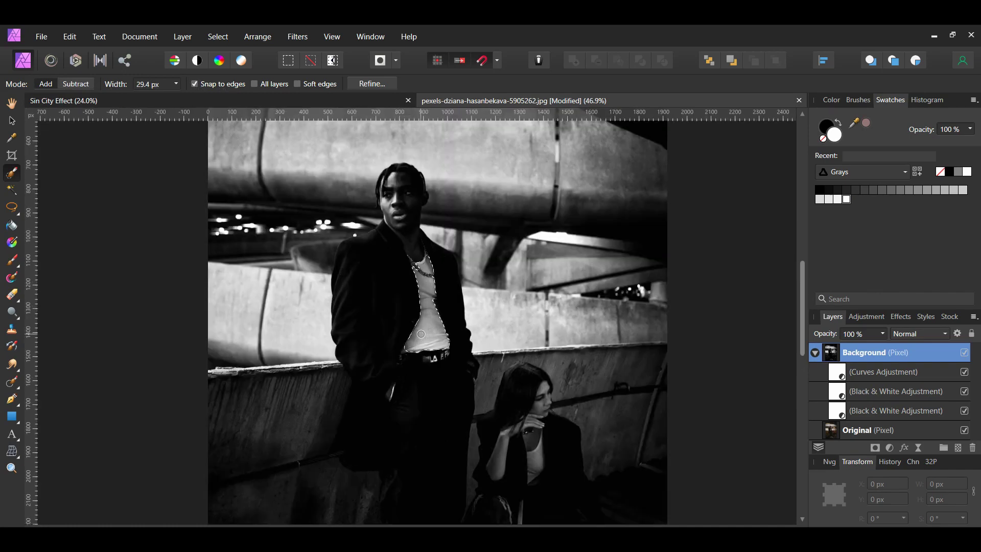
Clean up the shirt selection along the man's necklace chain with a 1.9 px selection brush.
ctrl+scroll(431, 329, up, 2)
scroll(421, 334, up, 6)
key(bracketleft)
key(bracketleft)
key(bracketleft)
key(bracketleft)
key(bracketleft)
key(bracketleft)
key(bracketleft)
key(bracketleft)
key(bracketleft)
key(bracketleft)
key(bracketleft)
key(bracketleft)
key(bracketleft)
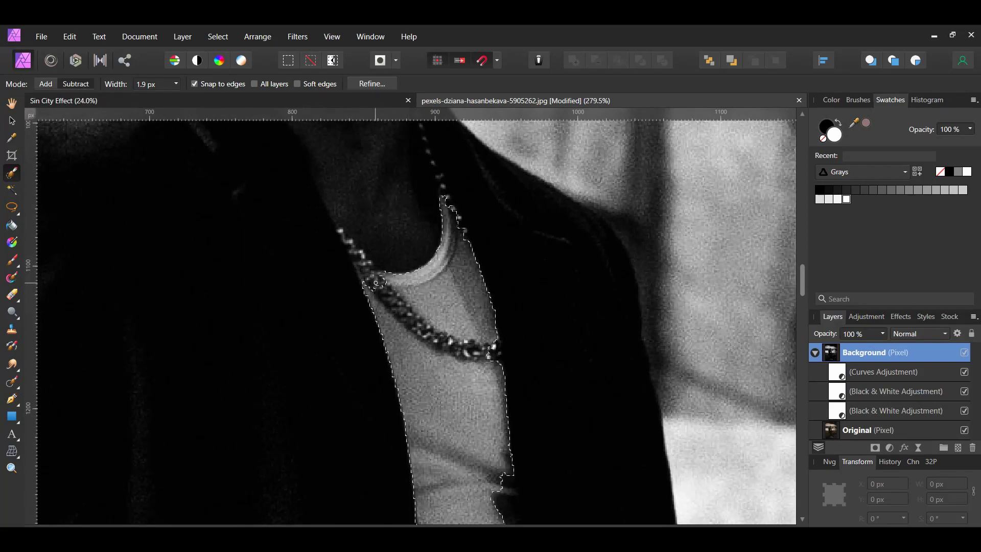
drag(369, 278, 398, 302)
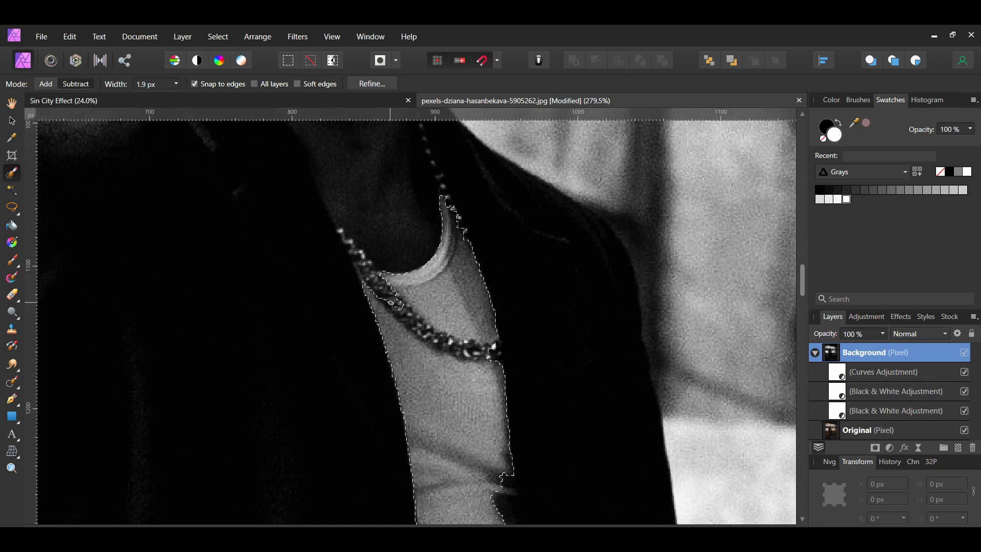
Add the woman's white top to the selection with a 3.2 px selection brush.
scroll(506, 197, up, 2)
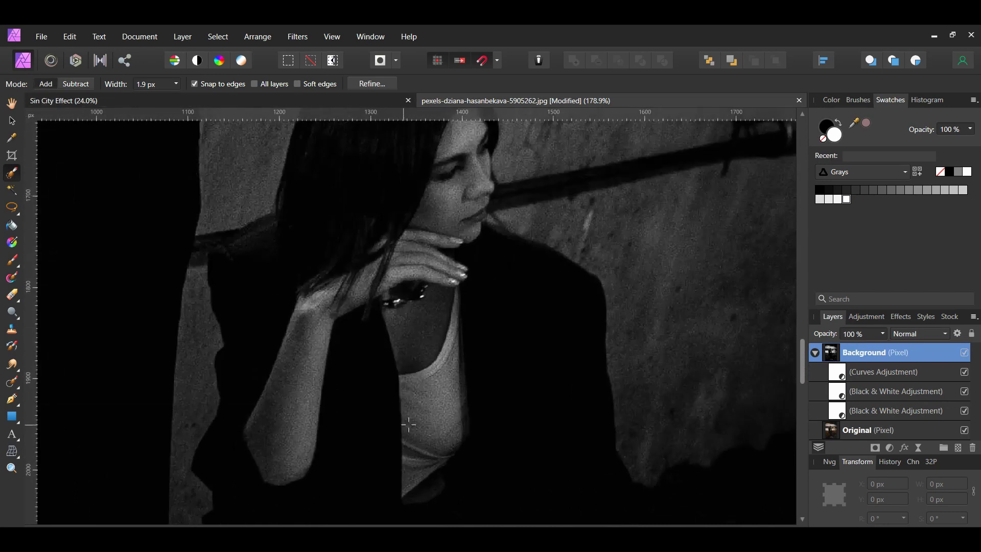
key(bracketright)
drag(427, 456, 426, 437)
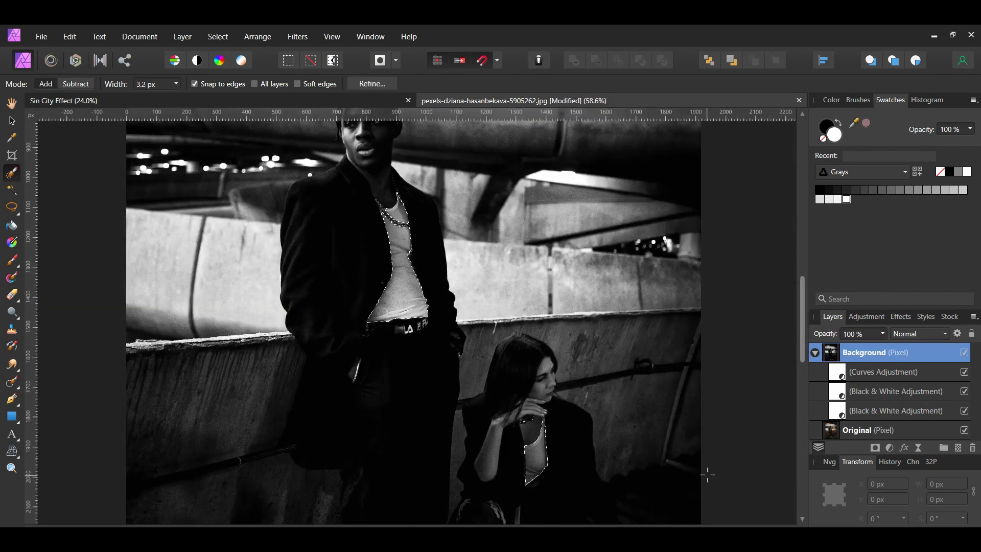
Refine the selection of both tops and output it as a new layer with mask.
click(364, 85)
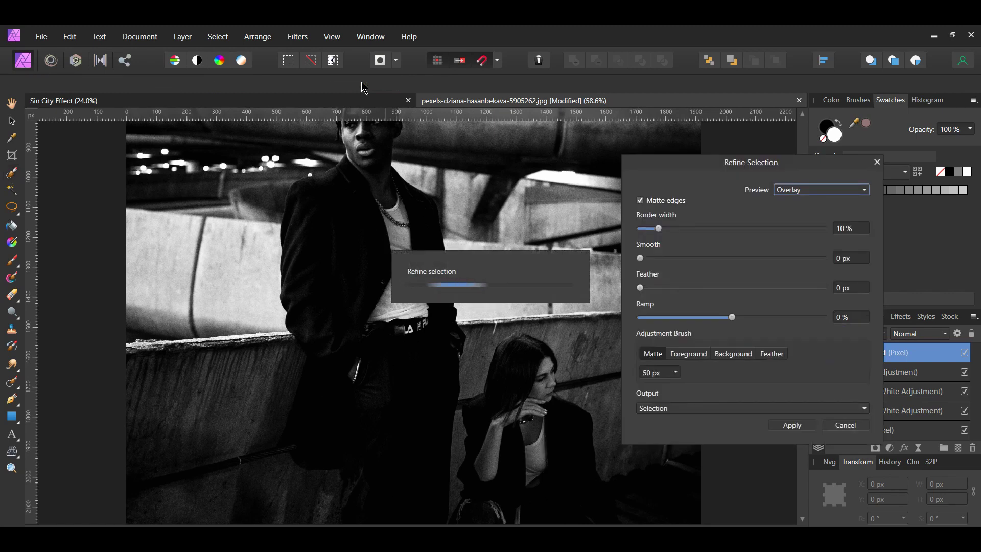
click(863, 409)
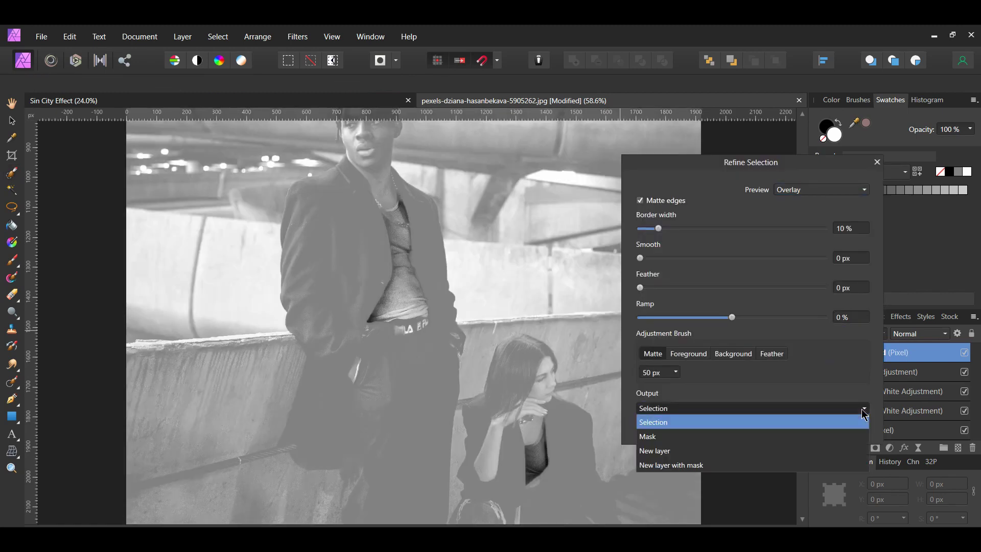
click(816, 469)
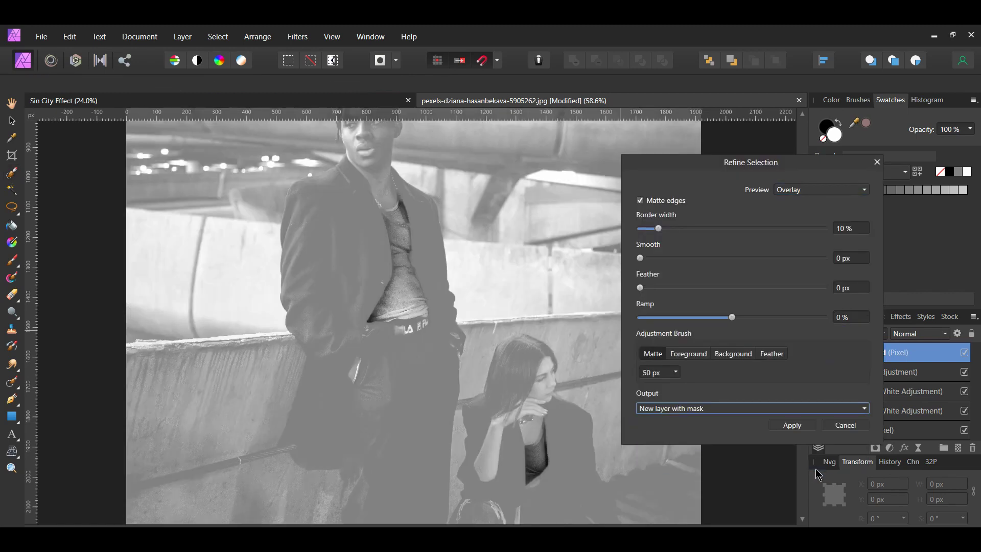
click(792, 426)
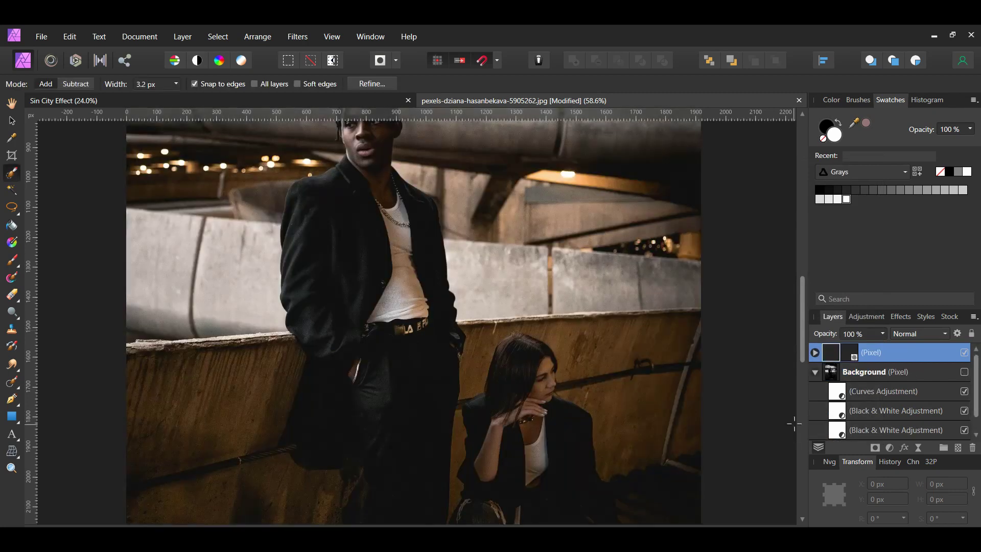
Add a Curves adjustment and nest it inside the new masked pixel layer.
key(ctrl+0)
click(890, 450)
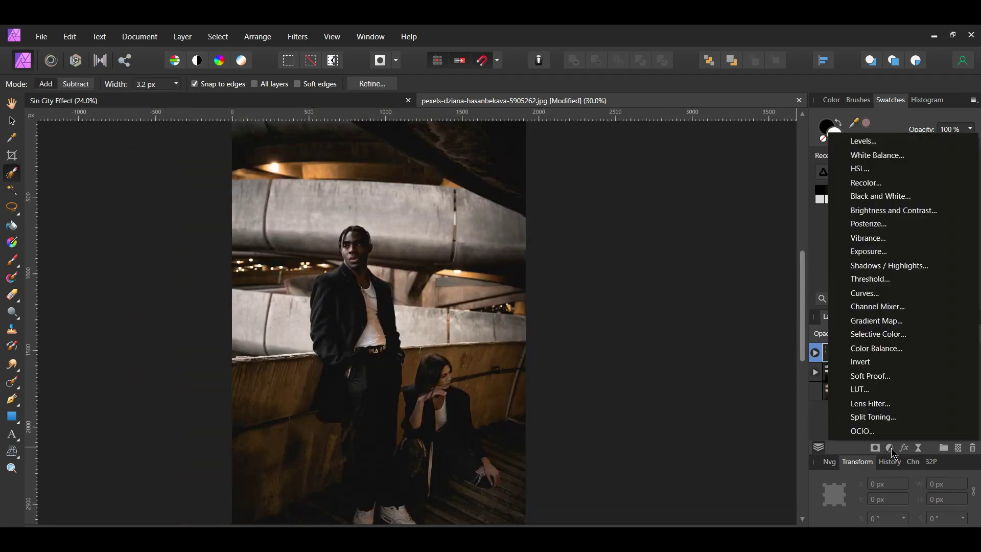
click(868, 294)
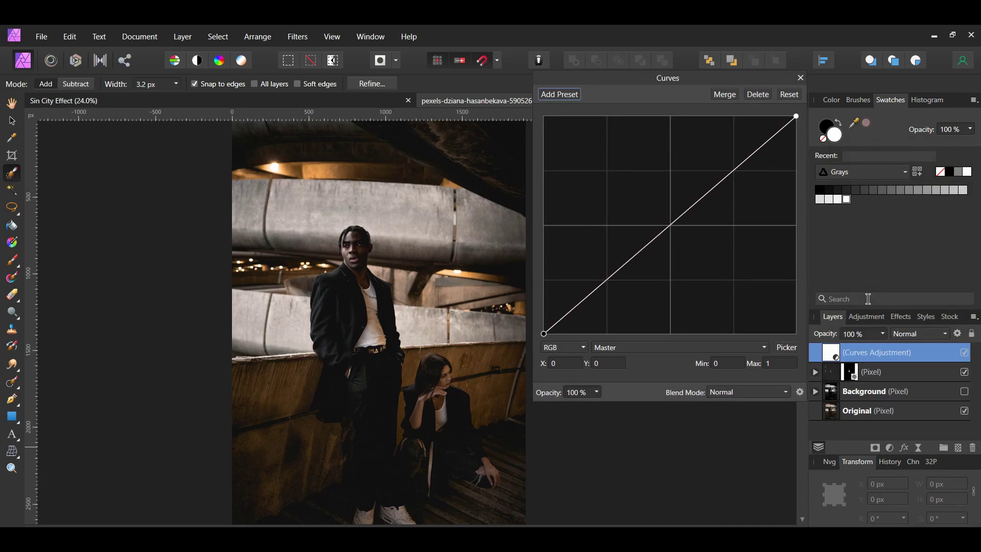
drag(868, 353, 866, 375)
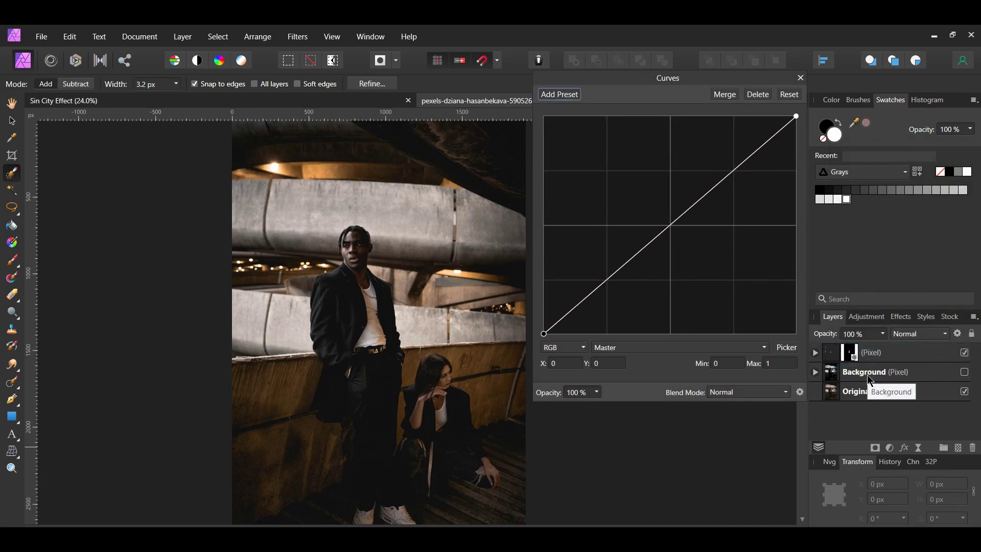
Rename the masked pixel layer "Shirt" and make the Background layer visible.
double_click(878, 352)
text(Shirt)
key(Return)
click(965, 372)
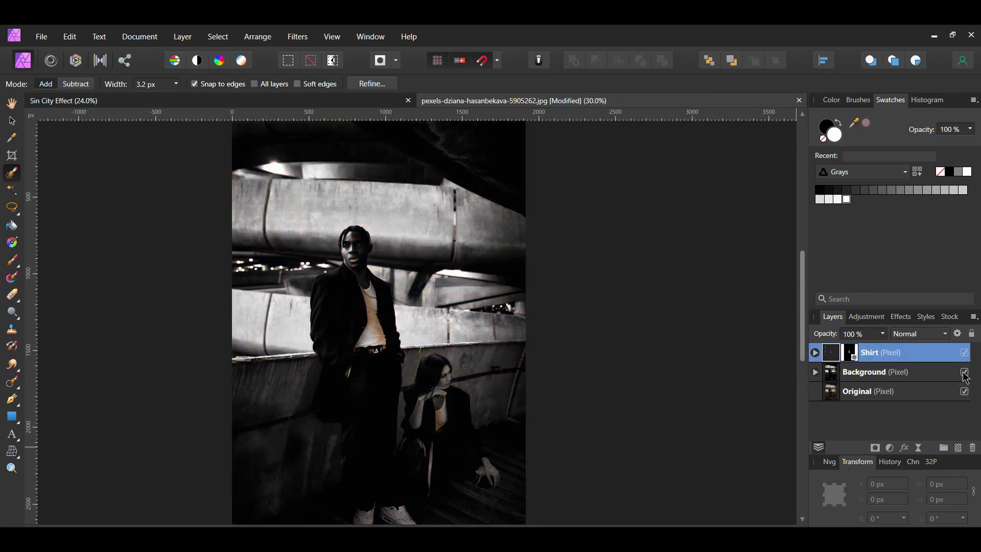
In the Shirt layer's Curves, raise the red midtones, lower the red white endpoint, and add a highlight point at X 0.811, Y 0.934.
click(815, 353)
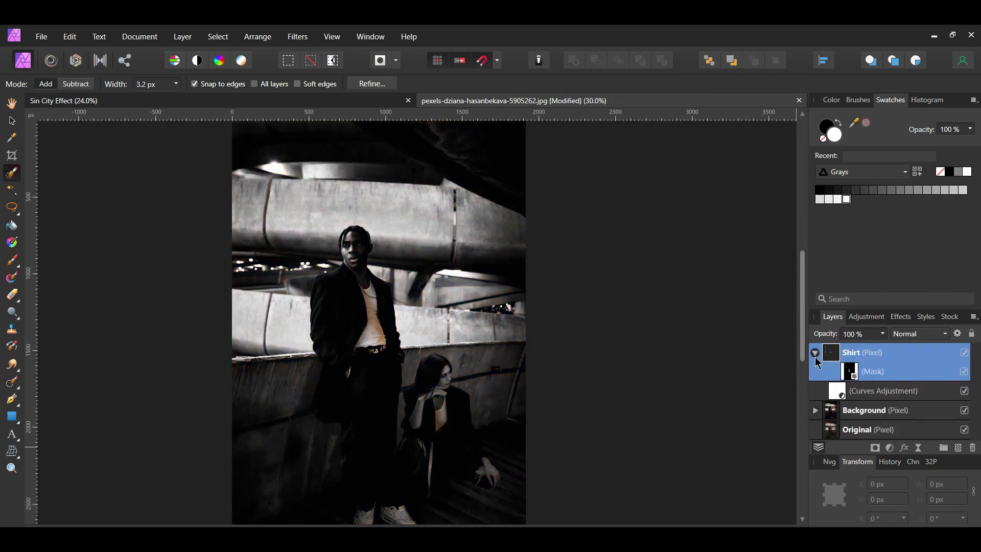
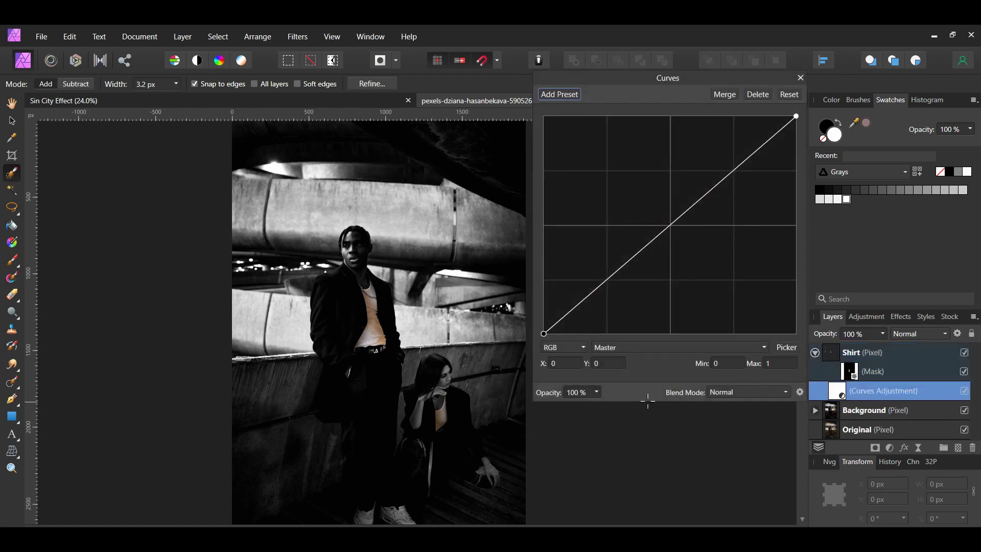
click(661, 350)
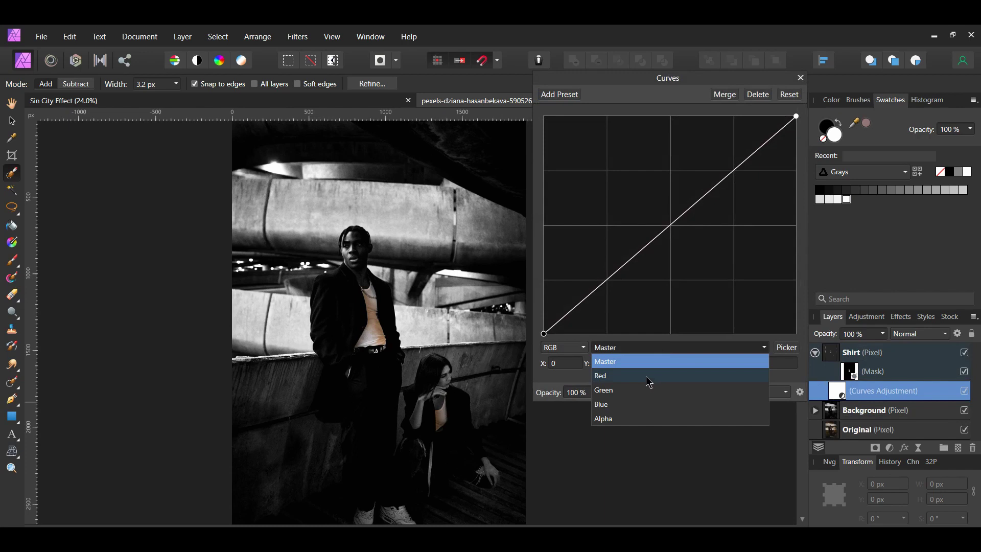
click(646, 376)
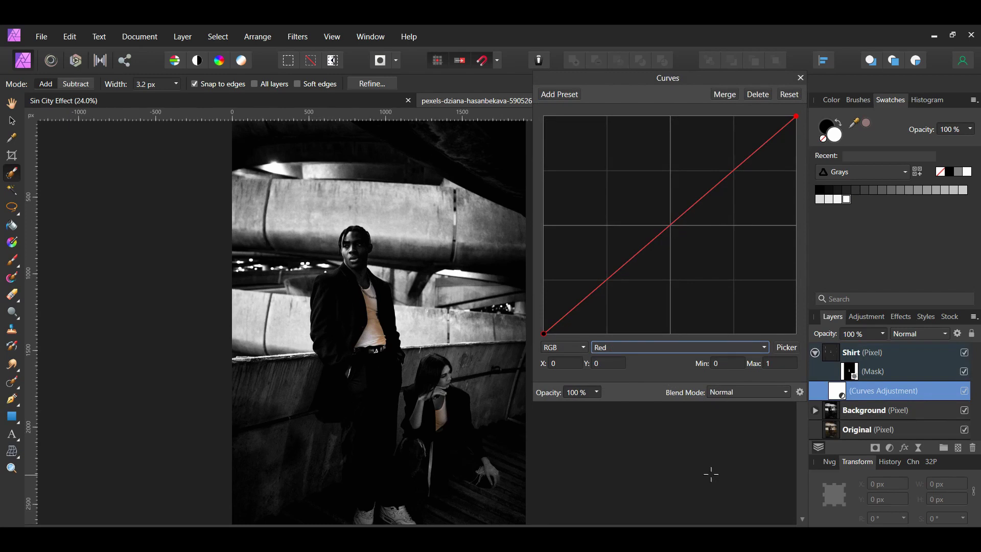
click(672, 225)
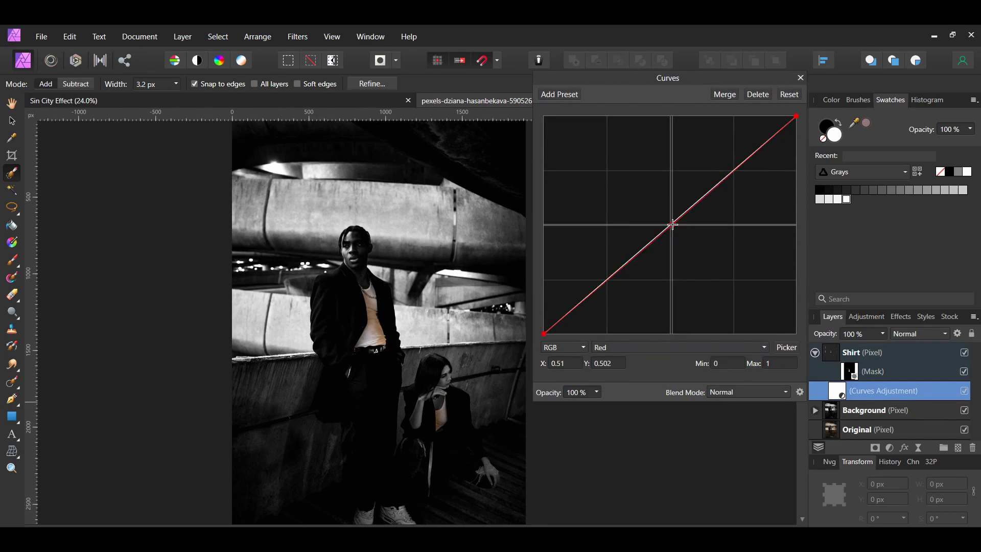
drag(674, 226, 678, 151)
drag(796, 117, 797, 169)
click(744, 147)
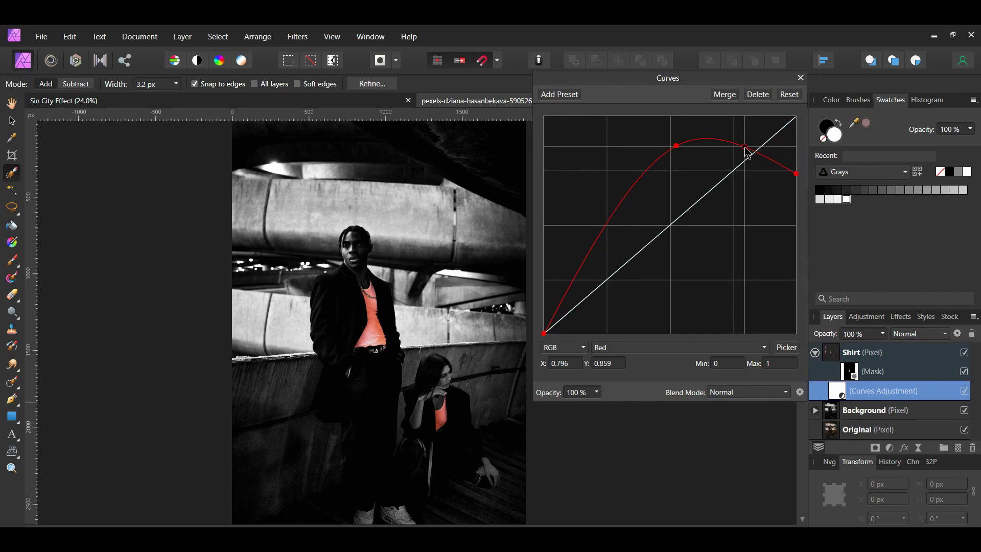
drag(745, 147, 748, 131)
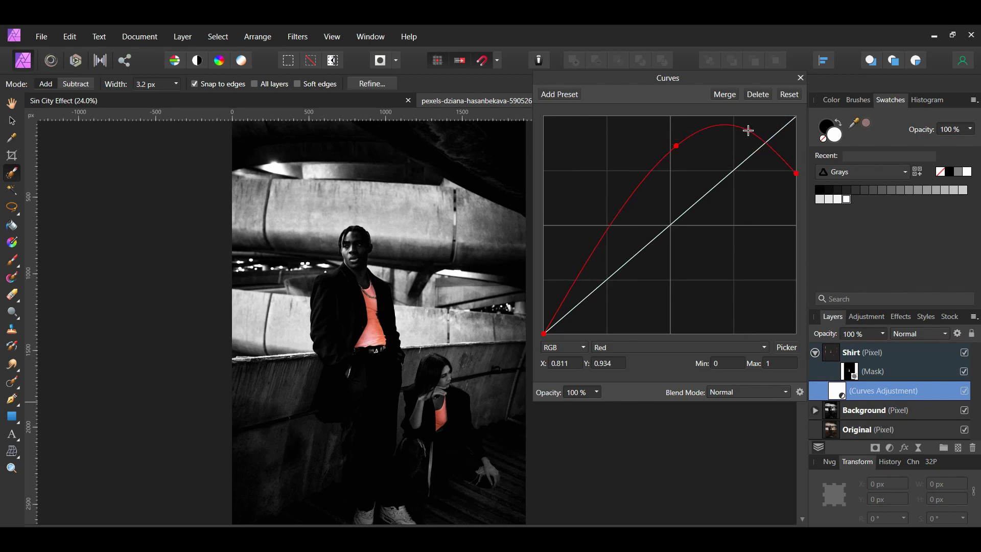
Add red curve points at X 0.312, Y 0.699, at about X 0.2, Y 0.4, and at X 0.132, Y 0.083.
click(641, 180)
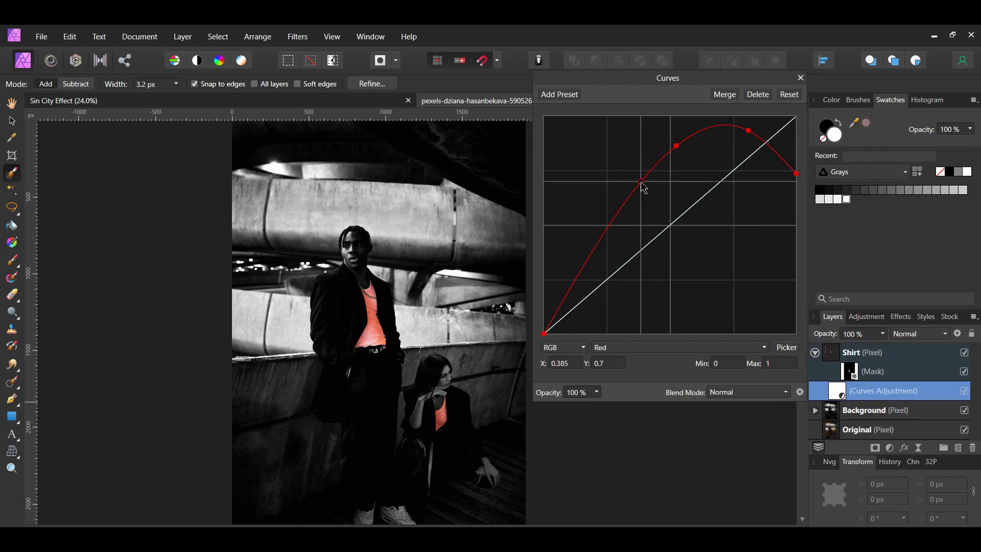
mouse_move(641, 181)
mouse_down()
mouse_move(629, 178)
mouse_move(626, 188)
mouse_up()
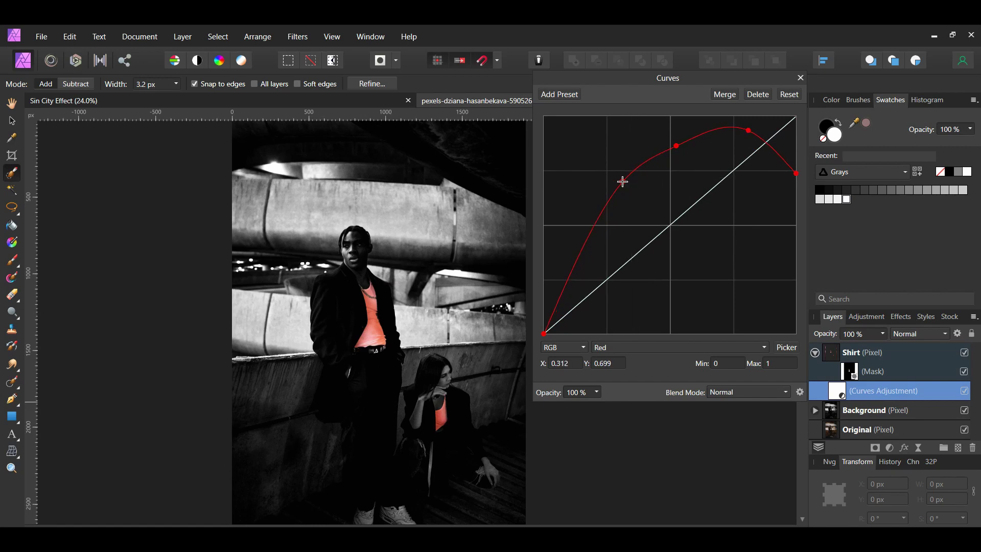
click(591, 235)
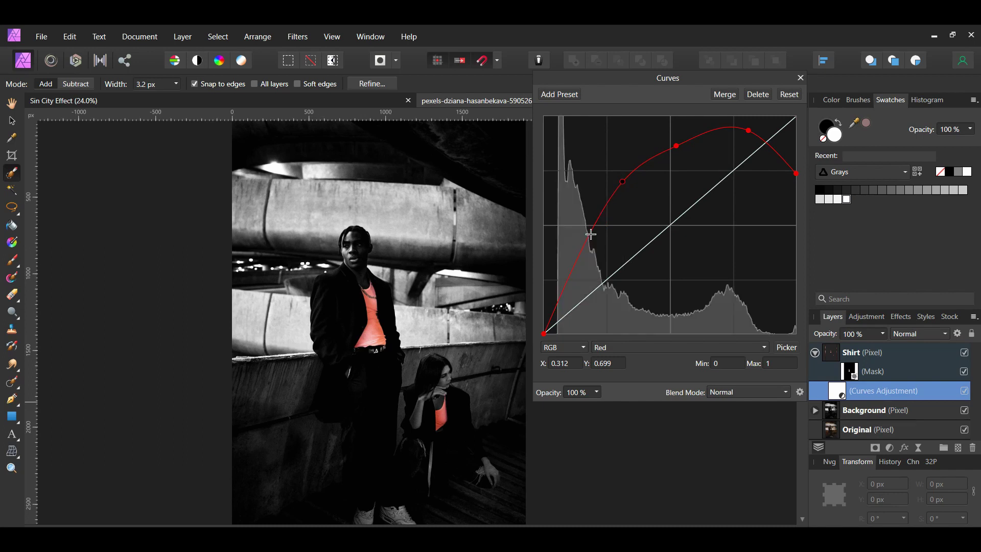
drag(591, 234, 593, 250)
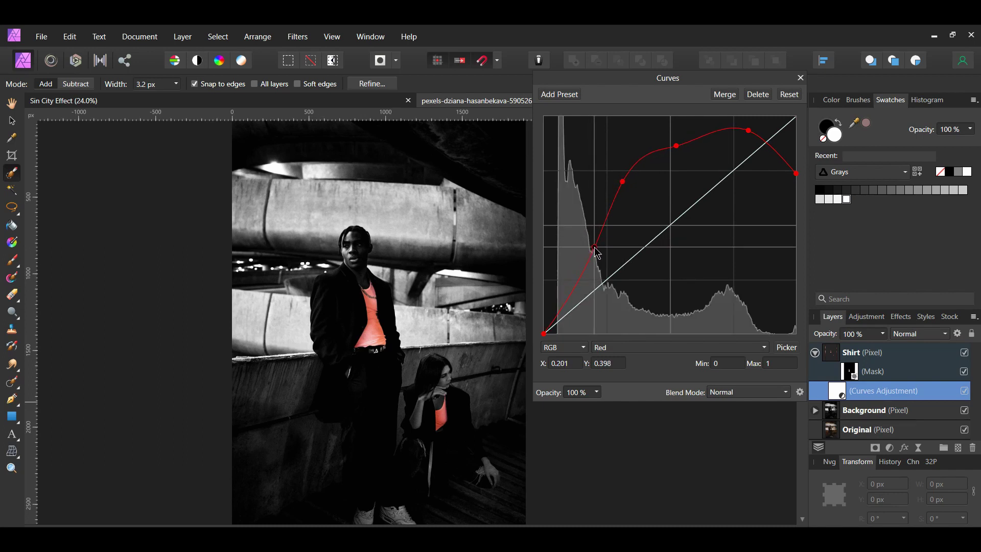
click(570, 298)
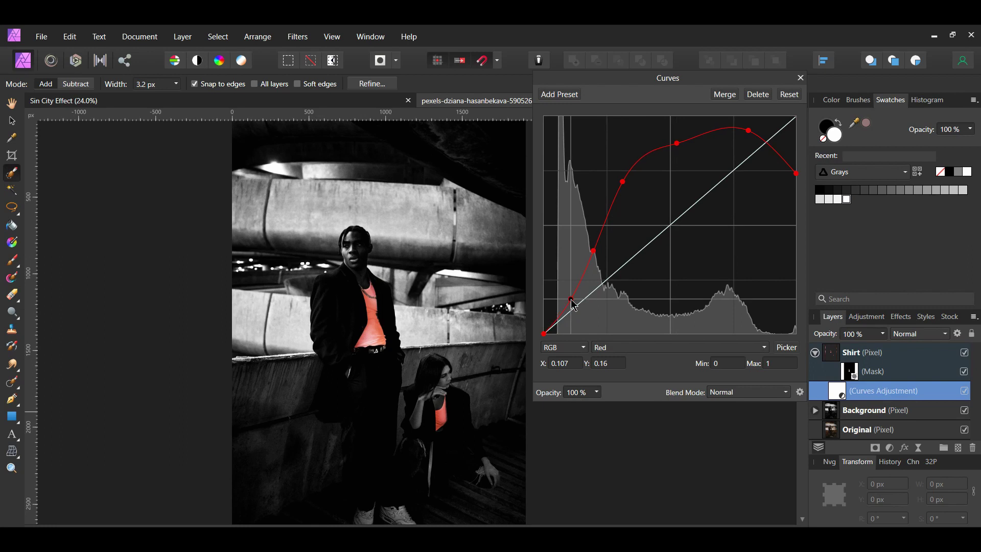
drag(572, 302, 577, 315)
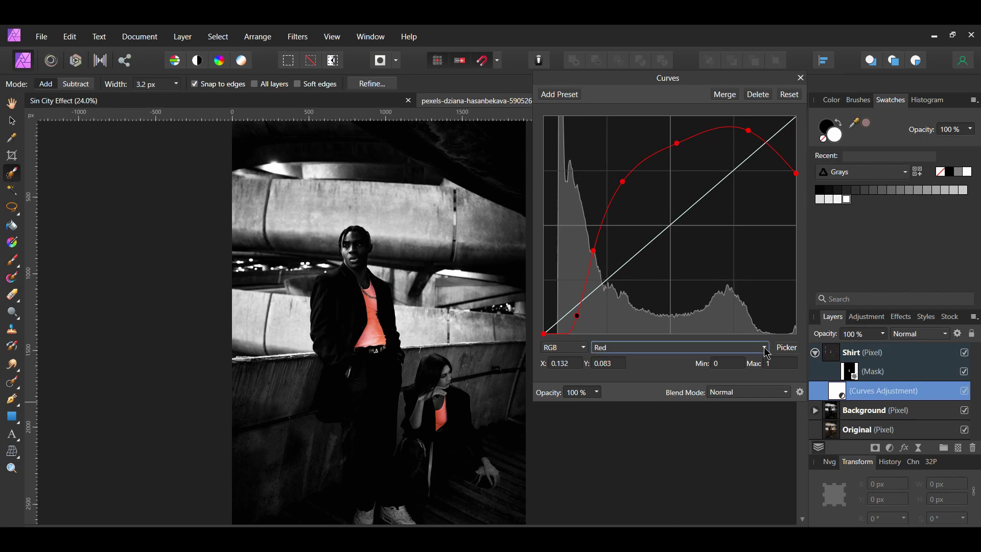
Pull the green channel's curve down through shadows, midtones and highlights, including a point at X 0.829, Y 0.384.
click(716, 348)
click(716, 390)
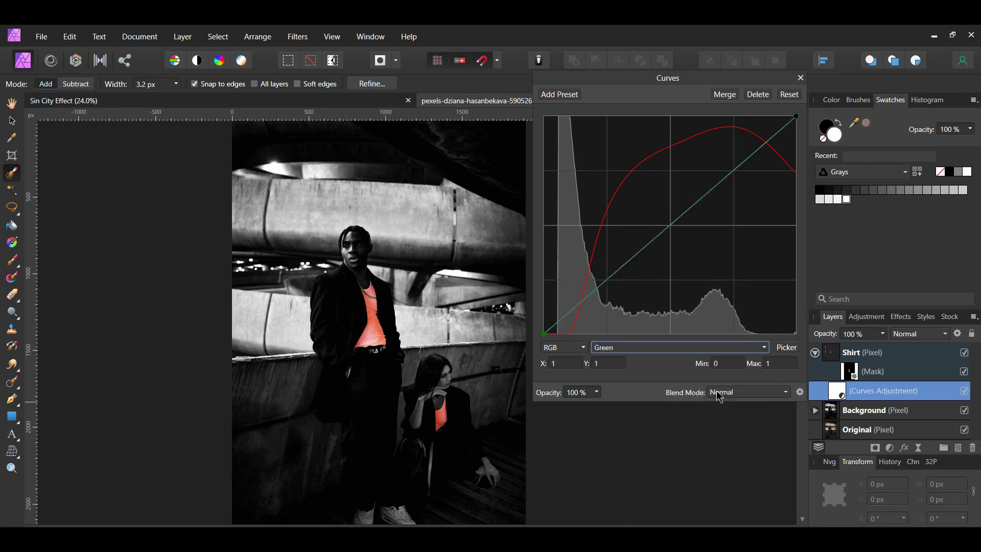
drag(681, 236, 686, 251)
click(617, 302)
drag(619, 307, 619, 307)
drag(741, 189, 753, 249)
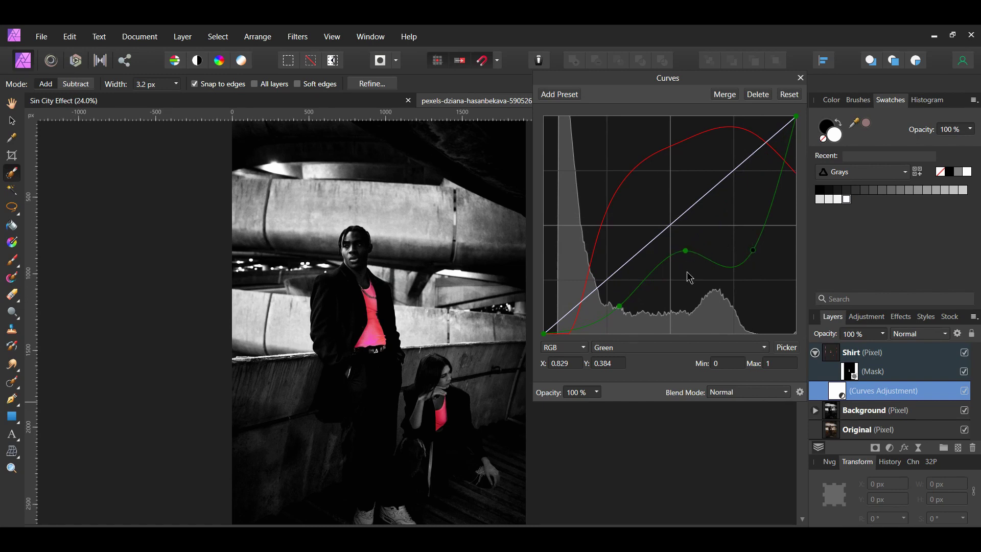
drag(779, 184, 776, 194)
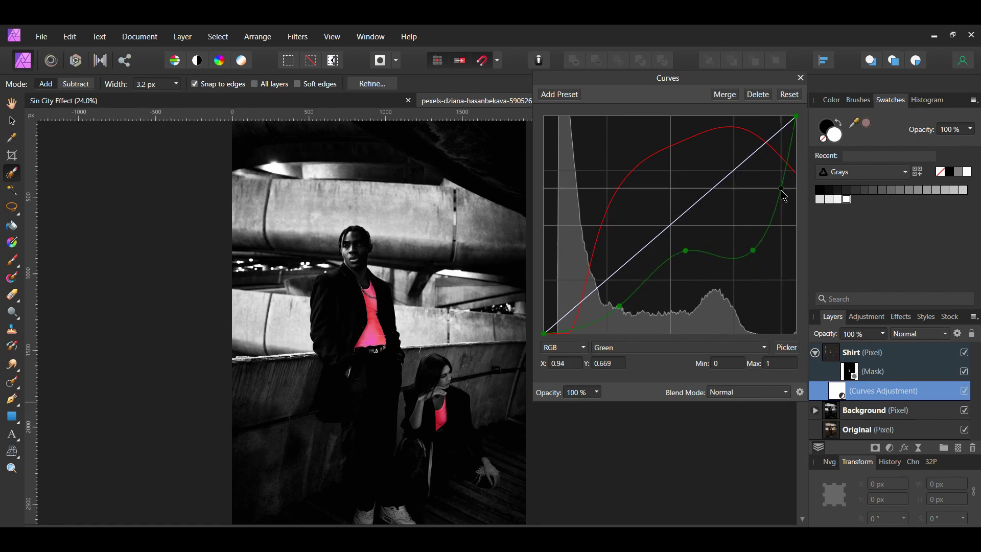
Pull down the blue channel's shadows and set a blue midtone point at X 0.507, Y 0.408.
click(761, 349)
click(731, 412)
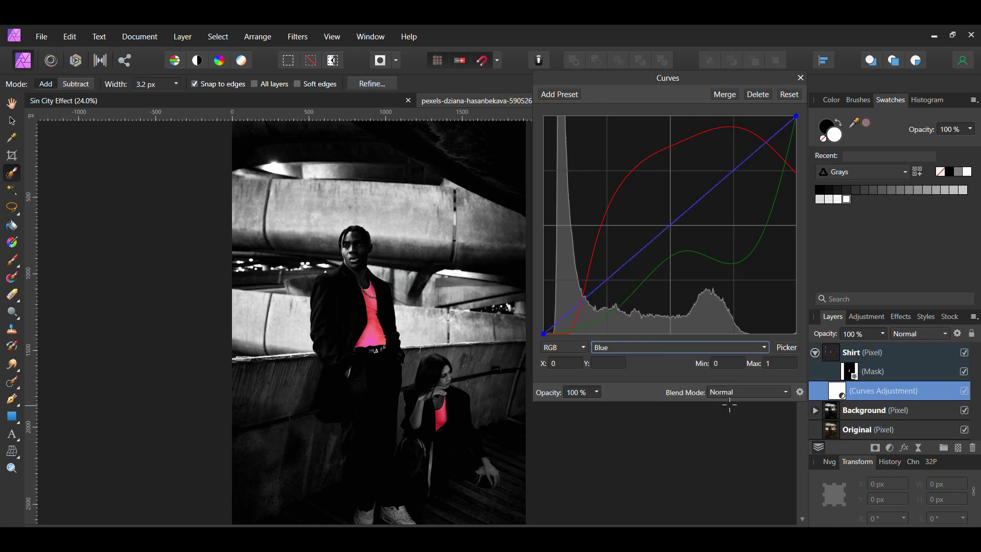
click(592, 296)
drag(592, 296, 615, 322)
click(681, 278)
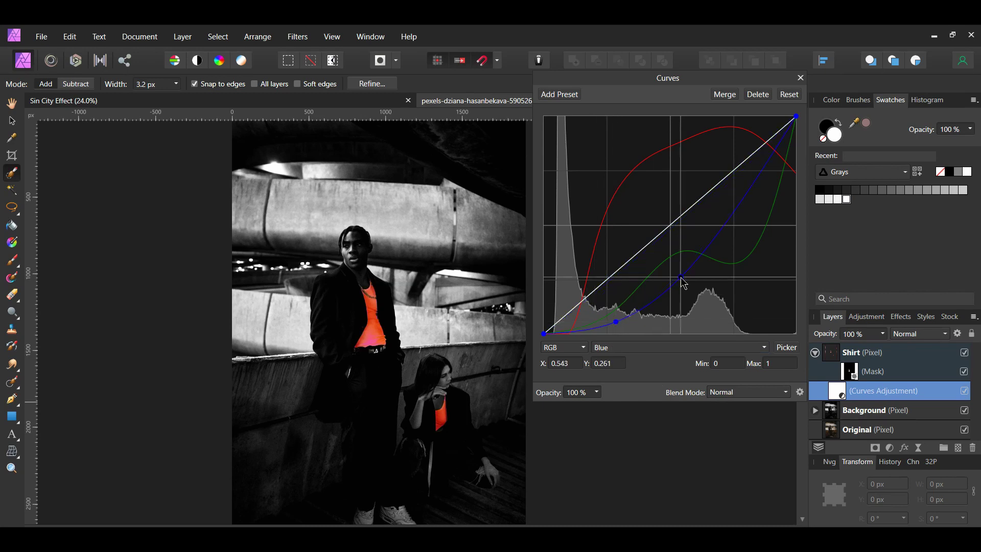
drag(682, 279, 673, 249)
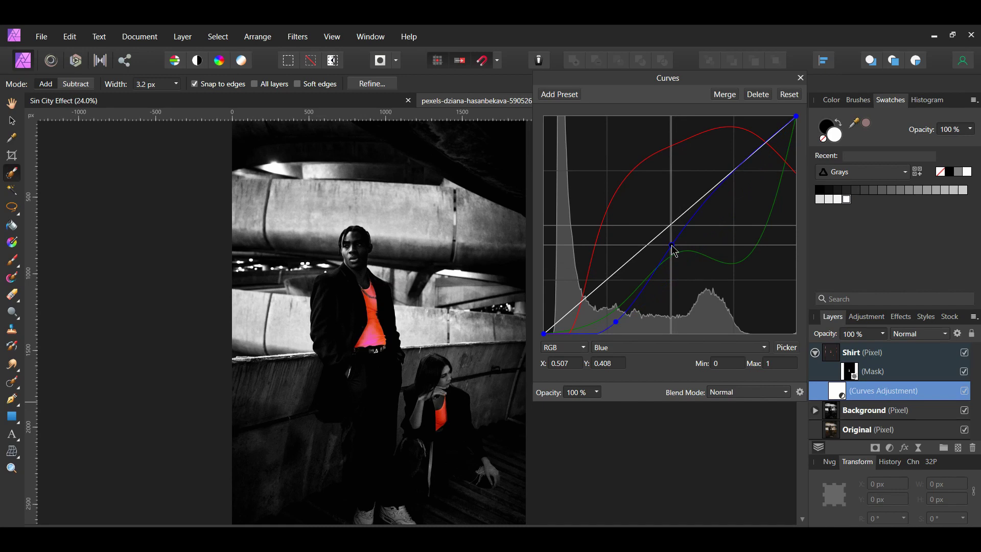
Shape the blue highlights with points at X 0.711, Y 0.408 and above it, and compare the tops with and without the Curves adjustment.
drag(701, 209, 724, 253)
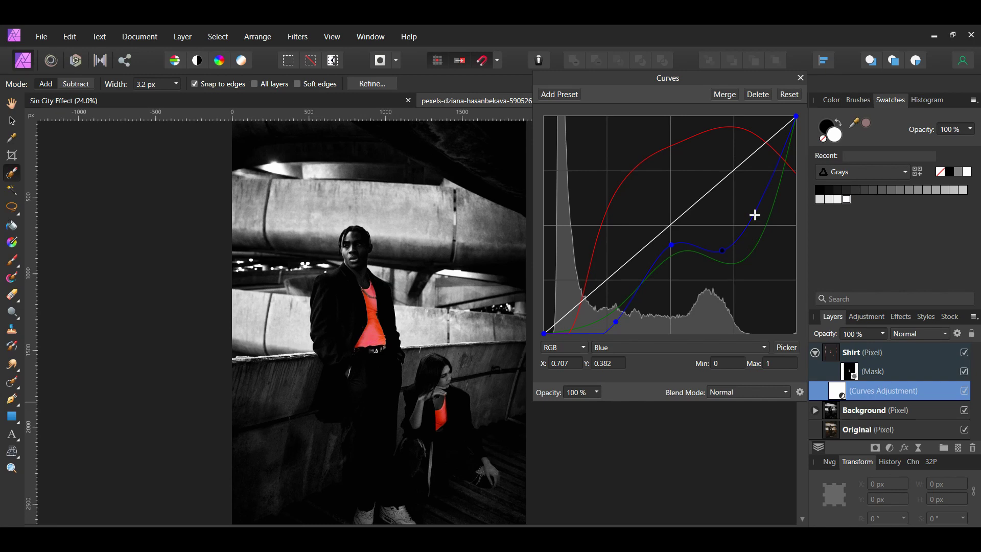
drag(755, 214, 755, 197)
drag(723, 251, 723, 245)
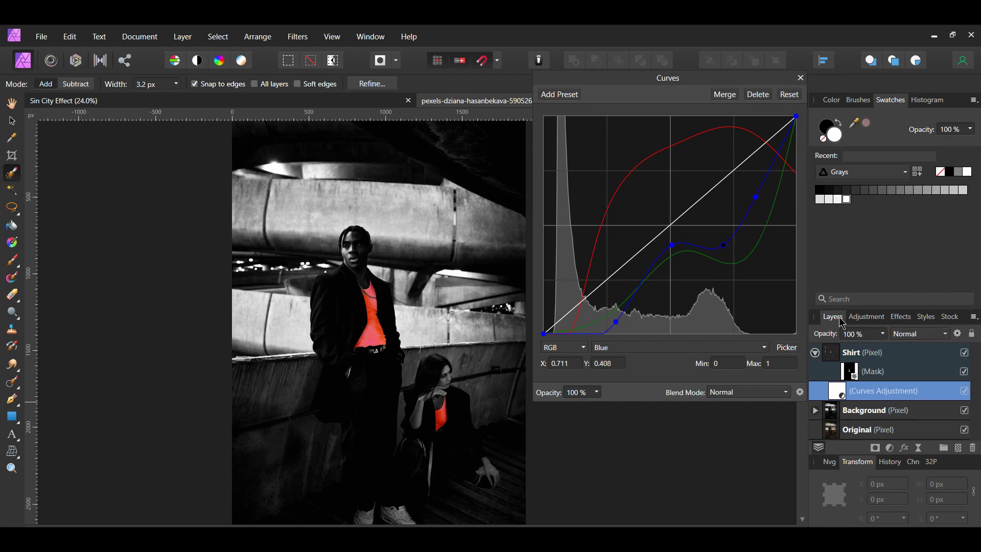
click(801, 78)
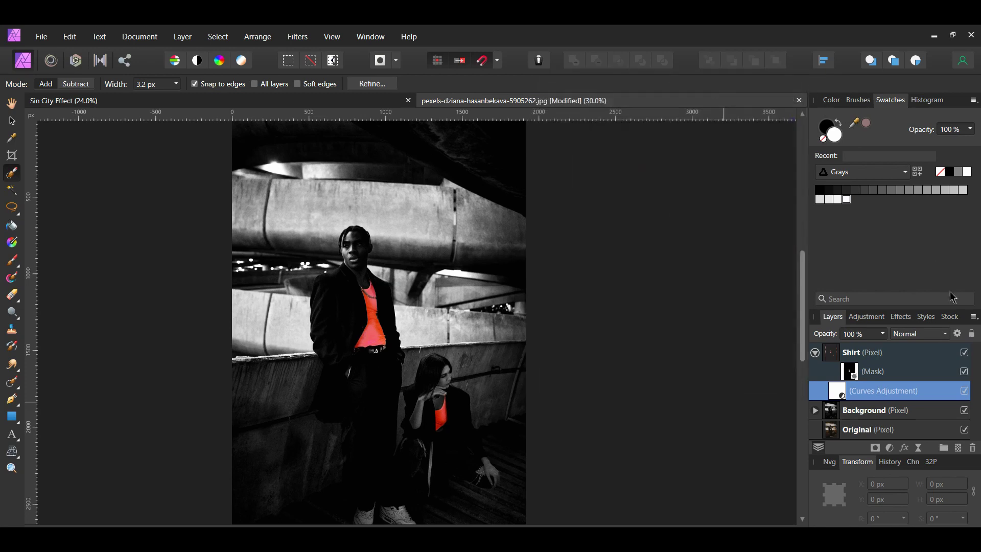
click(964, 392)
click(964, 392)
click(964, 391)
click(965, 391)
Add an HSL adjustment inside the Shirt layer and shift its red range by 5° hue and 60% saturation.
click(889, 448)
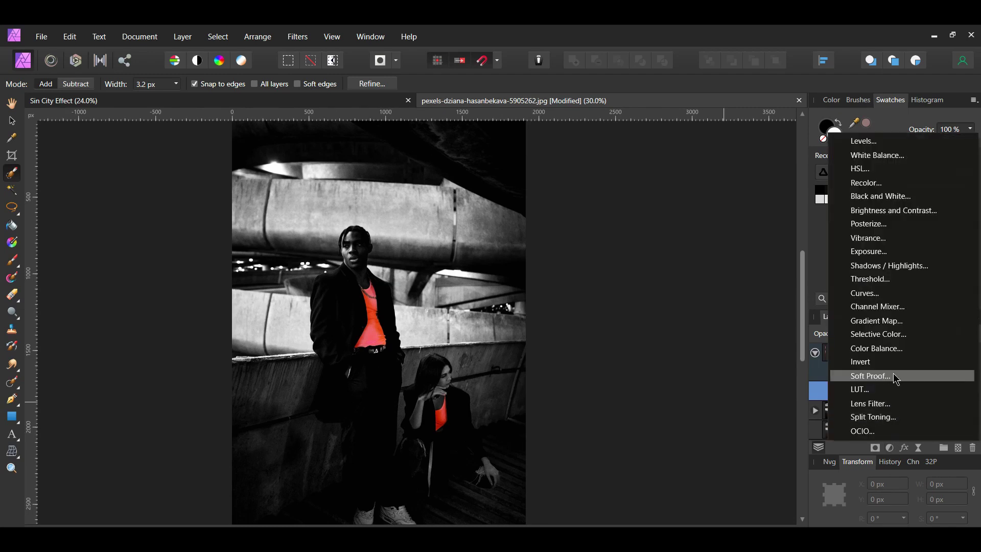
click(872, 171)
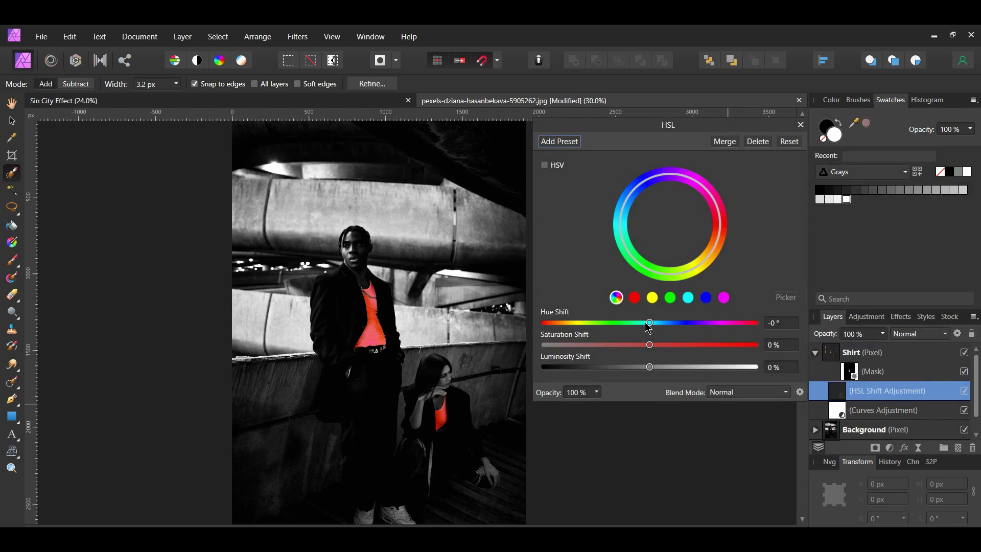
click(634, 298)
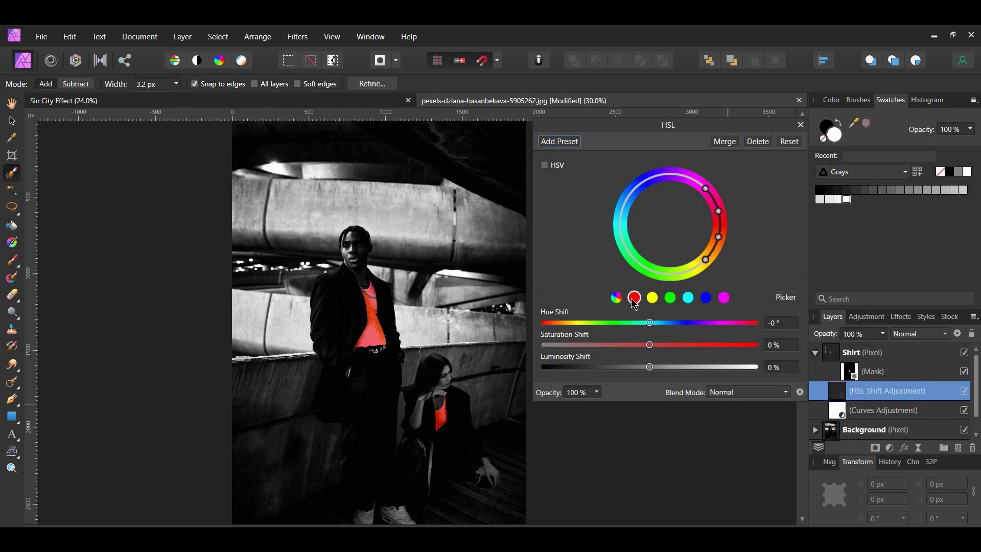
click(781, 322)
text(5)
key(Return)
click(774, 346)
text(60)
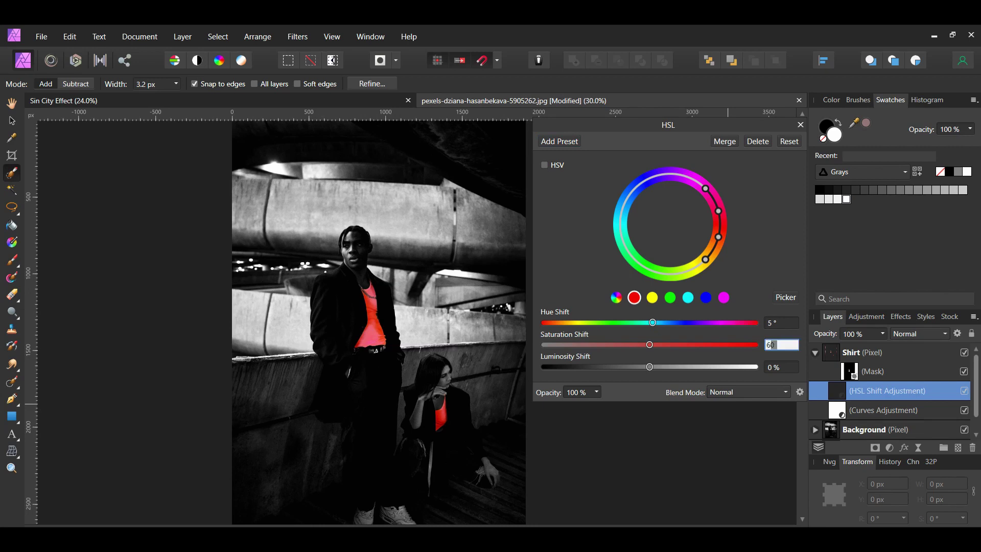
key(Return)
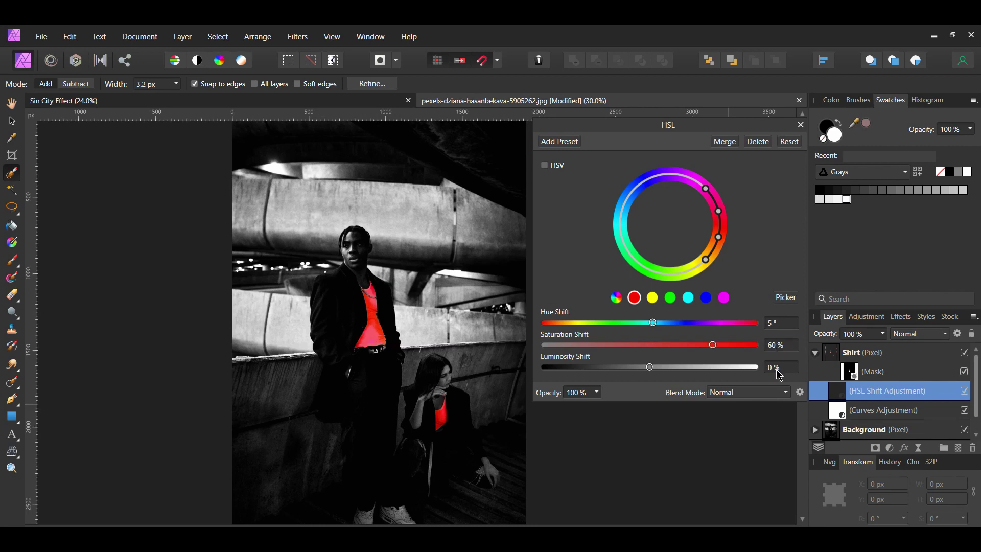
Set the red range's luminosity shift to -5% in the HSL adjustment.
click(776, 368)
text(-5)
key(Return)
Shift the HSL adjustment's magenta range by -20° hue and 28% saturation, and close the adjustment settings.
click(723, 298)
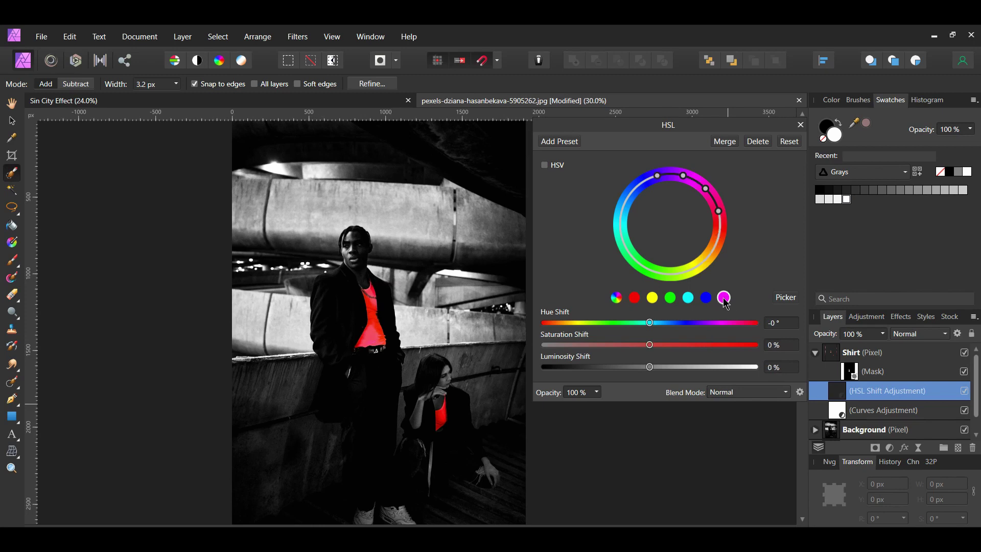
click(781, 324)
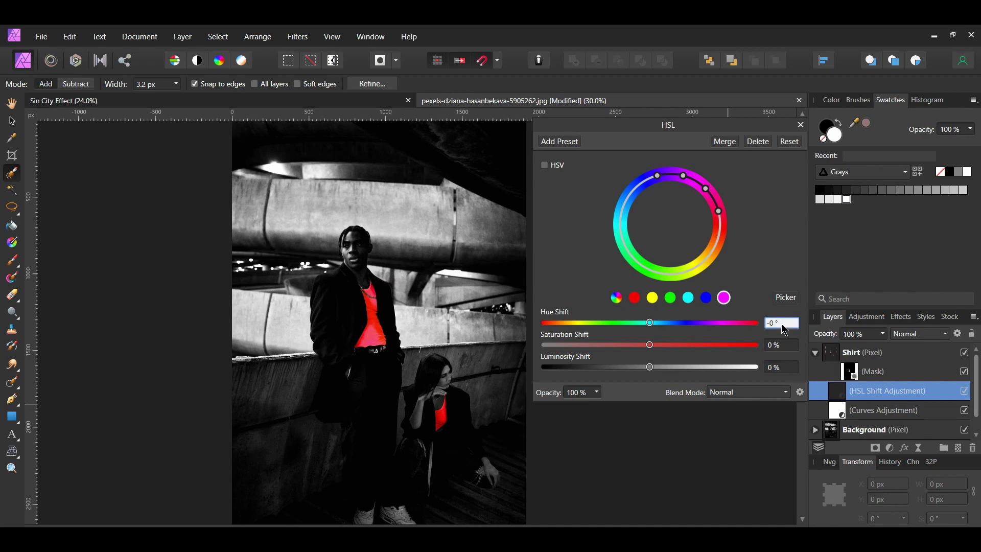
text(-20)
key(Return)
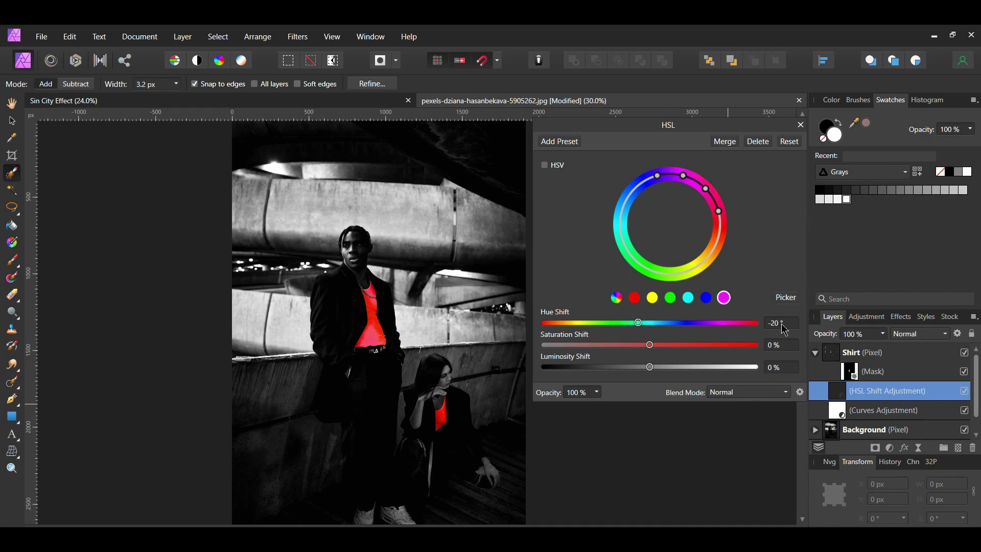
click(774, 348)
text(28)
key(Return)
click(800, 125)
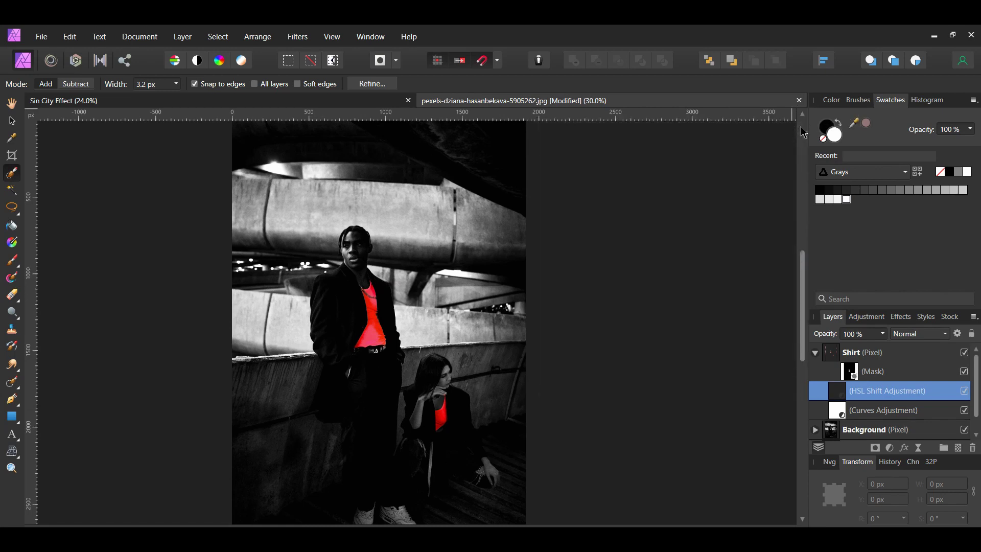
Add a second mask to the Shirt layer and paint black on it over the woman's red-tinted fingertips.
click(858, 355)
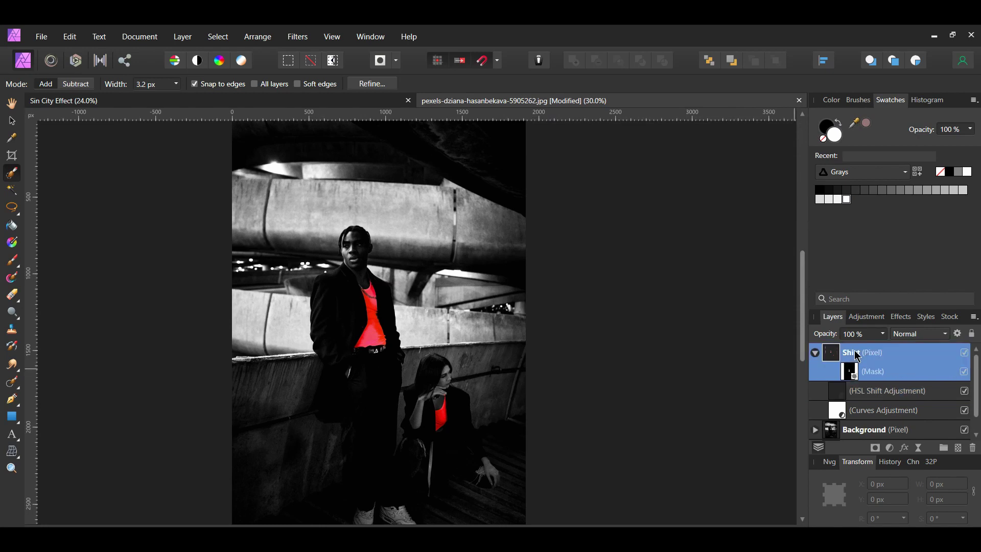
click(875, 448)
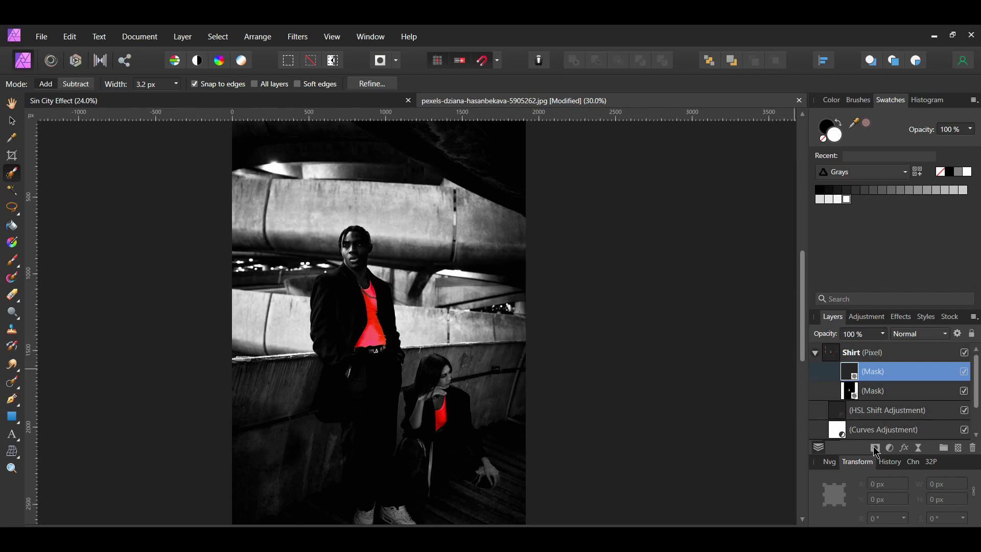
key(b)
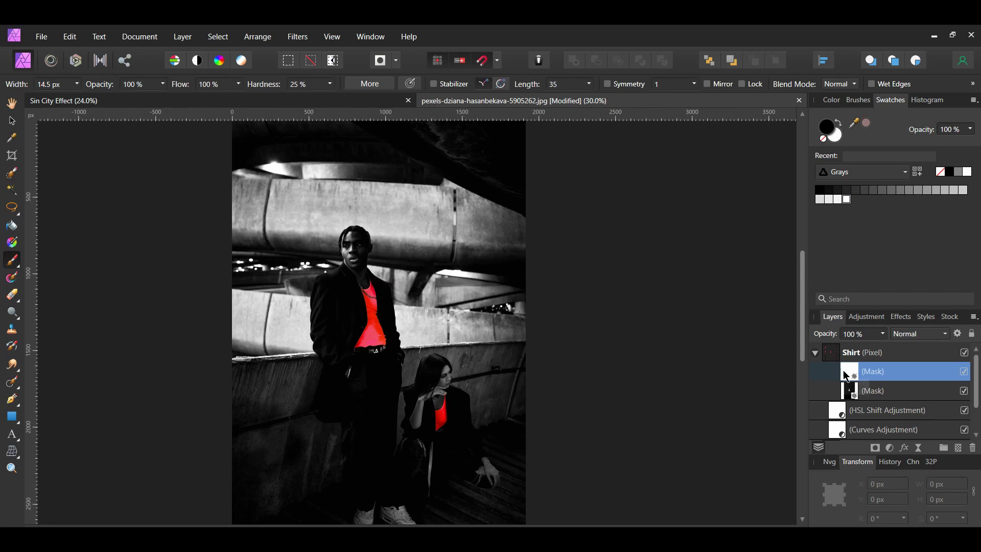
scroll(413, 404, up, 10)
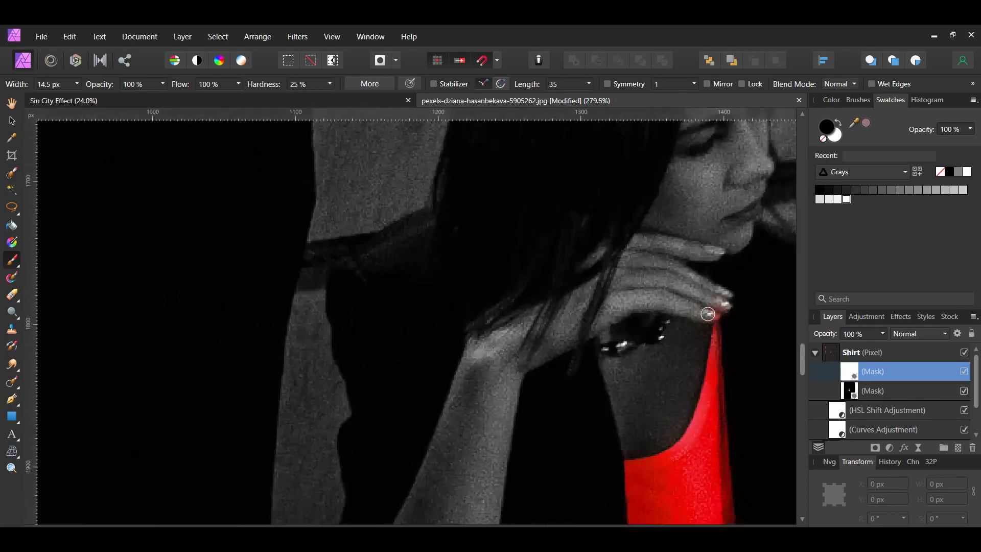
mouse_move(705, 310)
mouse_down()
mouse_move(690, 313)
mouse_move(723, 306)
mouse_up()
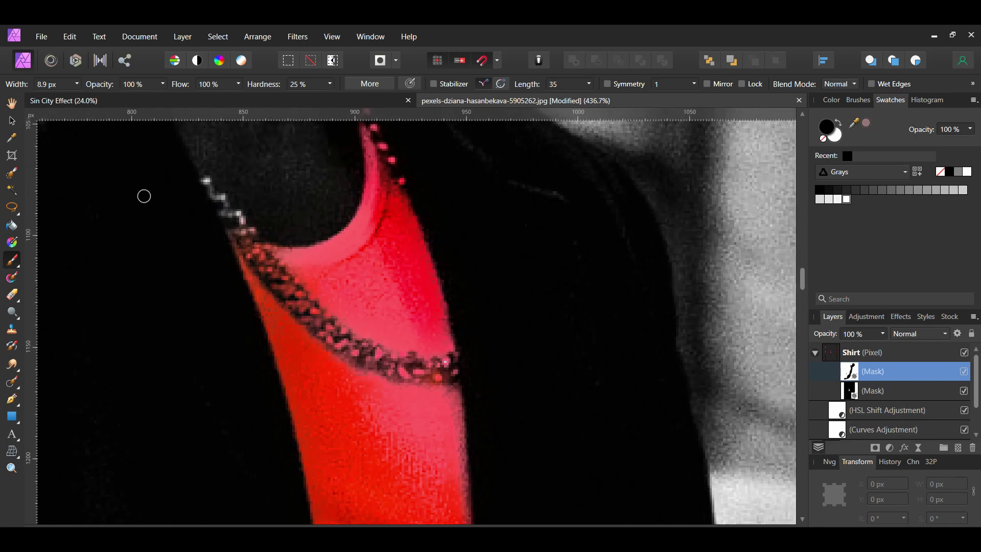
Mask the red off the man's necklace with an 8.9 px black brush, covering the chain and the beads beside the neckline.
mouse_move(242, 239)
mouse_down()
mouse_move(251, 234)
mouse_move(240, 223)
mouse_move(263, 265)
mouse_move(378, 360)
mouse_move(452, 363)
mouse_up()
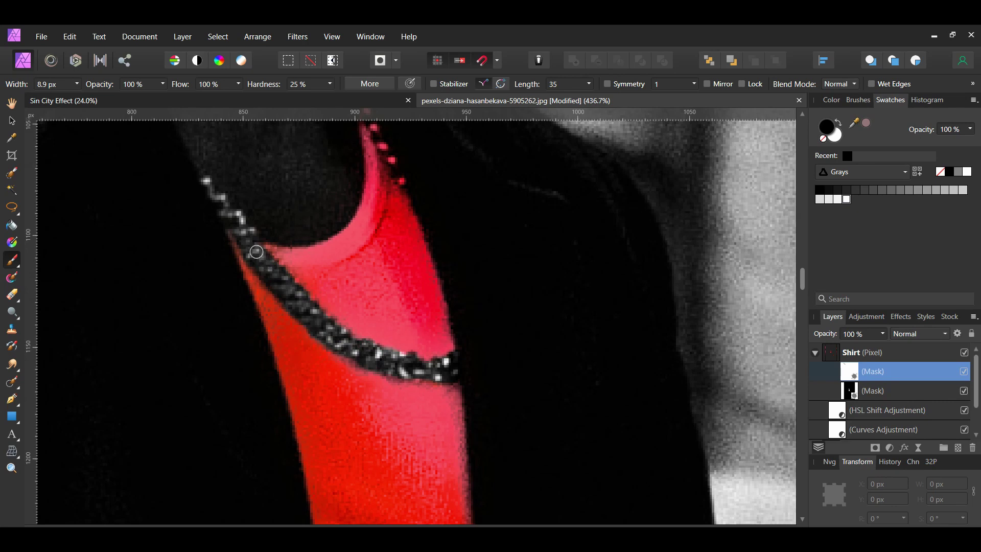
mouse_move(294, 307)
mouse_down()
mouse_move(377, 361)
mouse_move(452, 379)
mouse_up()
scroll(429, 306, up, 2)
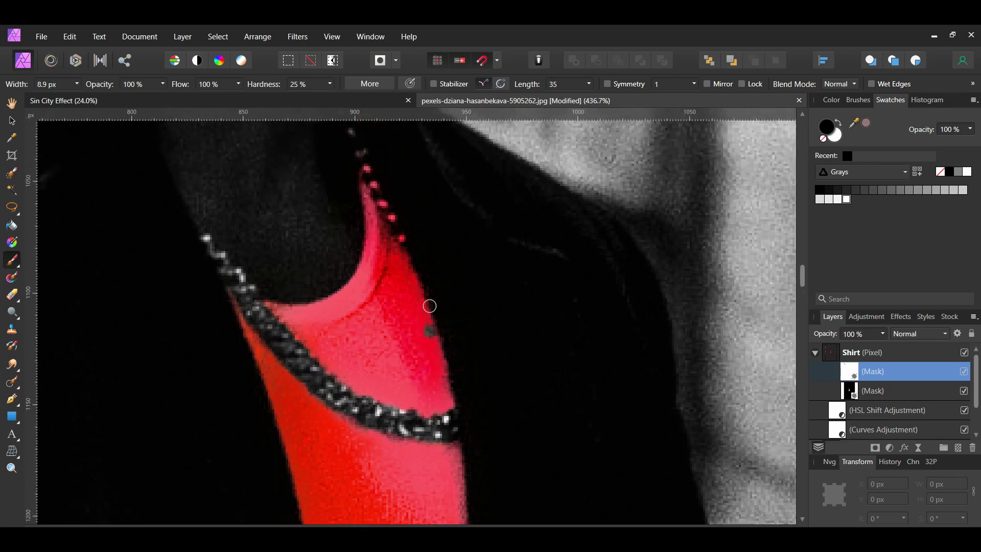
scroll(367, 193, up, 1)
drag(387, 223, 416, 281)
Paint black on the mask over the red-tinted waistband lettering below the man's shirt.
scroll(482, 424, down, 4)
scroll(497, 438, down, 8)
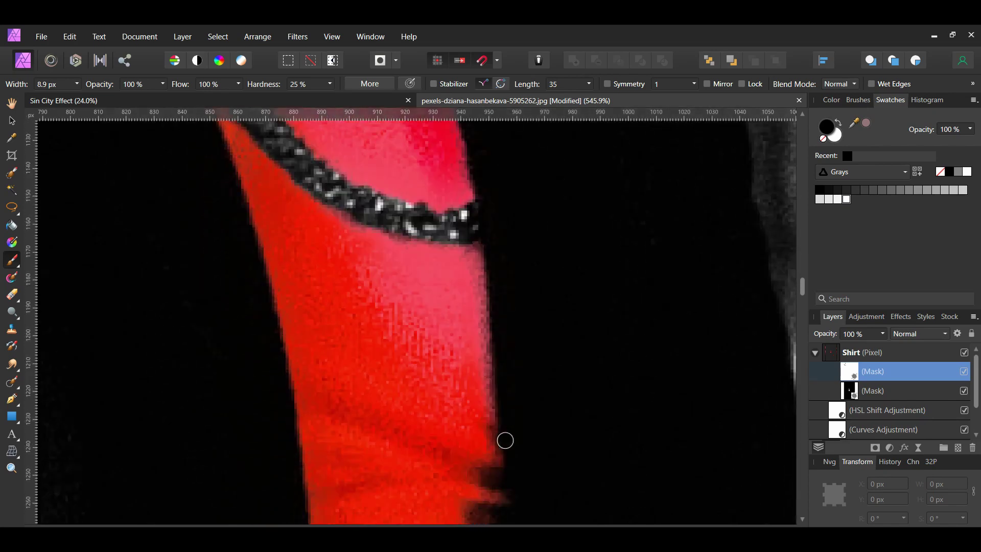
scroll(517, 447, down, 1)
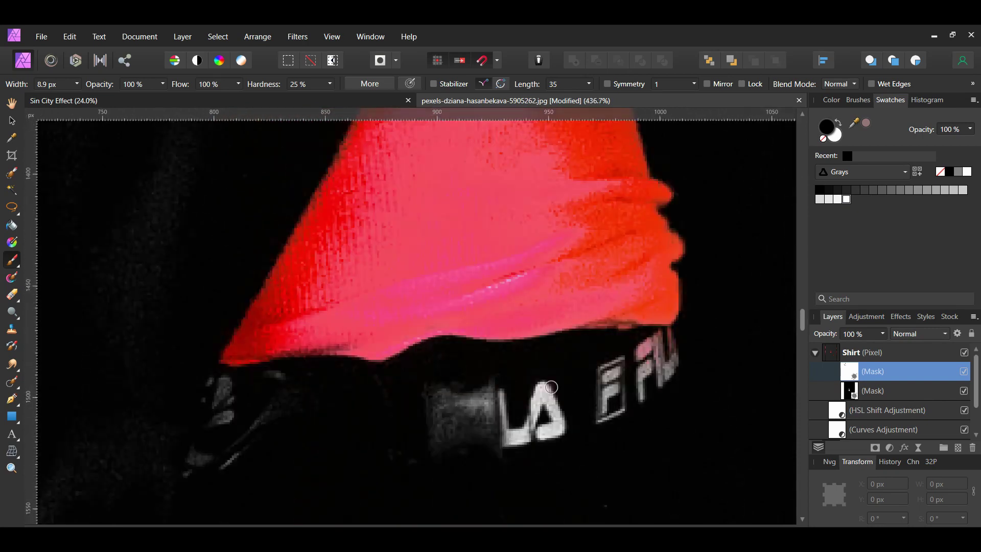
mouse_move(643, 361)
mouse_down()
mouse_move(662, 332)
mouse_move(680, 339)
mouse_up()
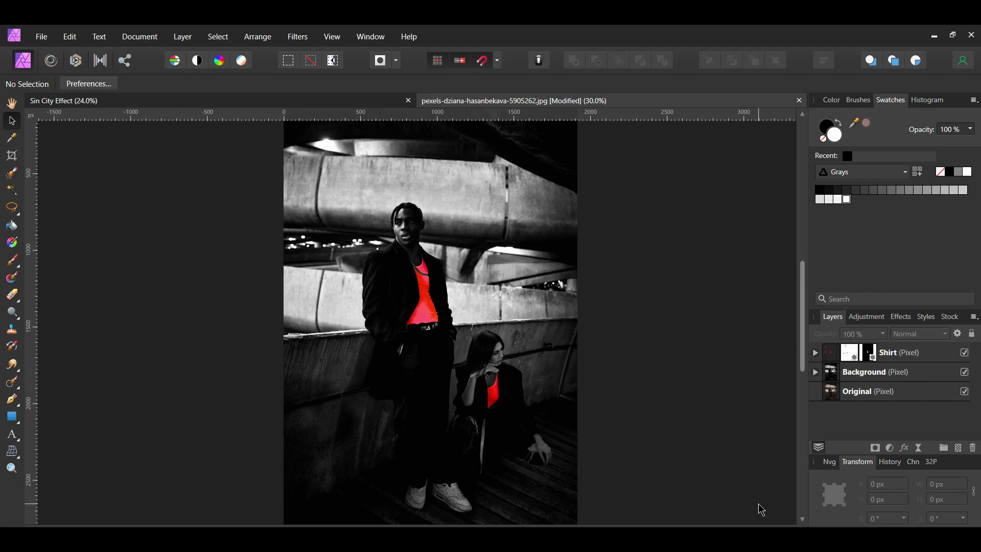
Add a pixel layer named Halftone above the Shirt layer and fill it with medium gray.
click(956, 448)
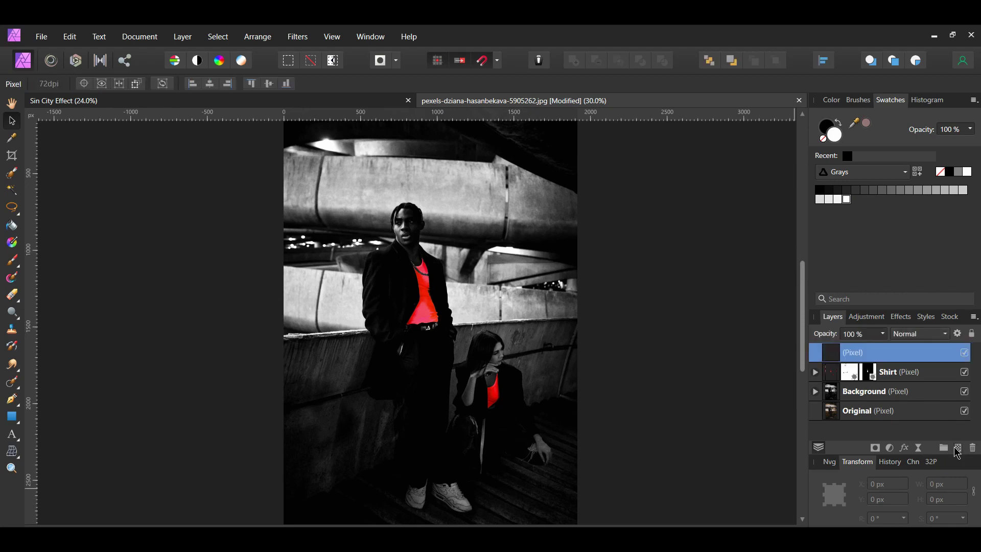
double_click(878, 353)
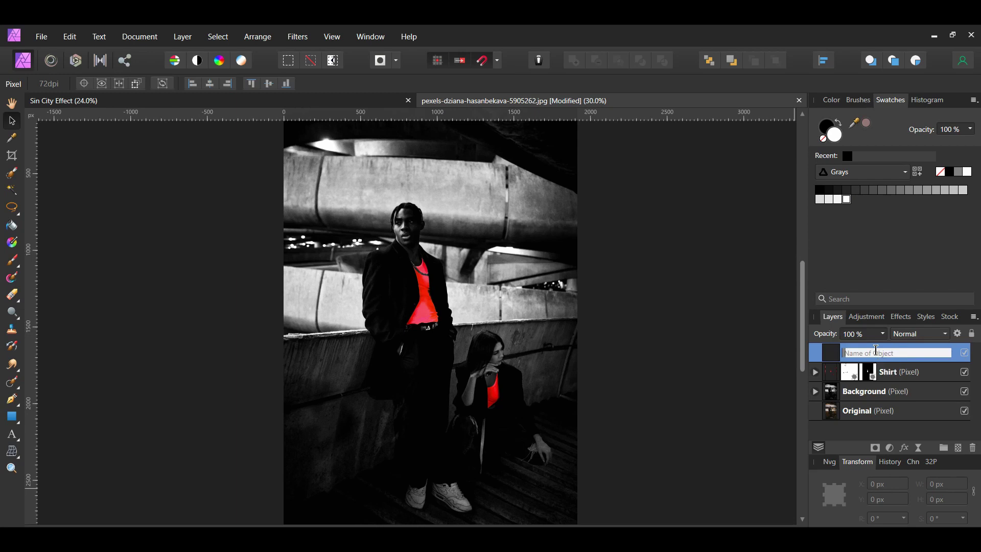
text(Halftone)
key(Return)
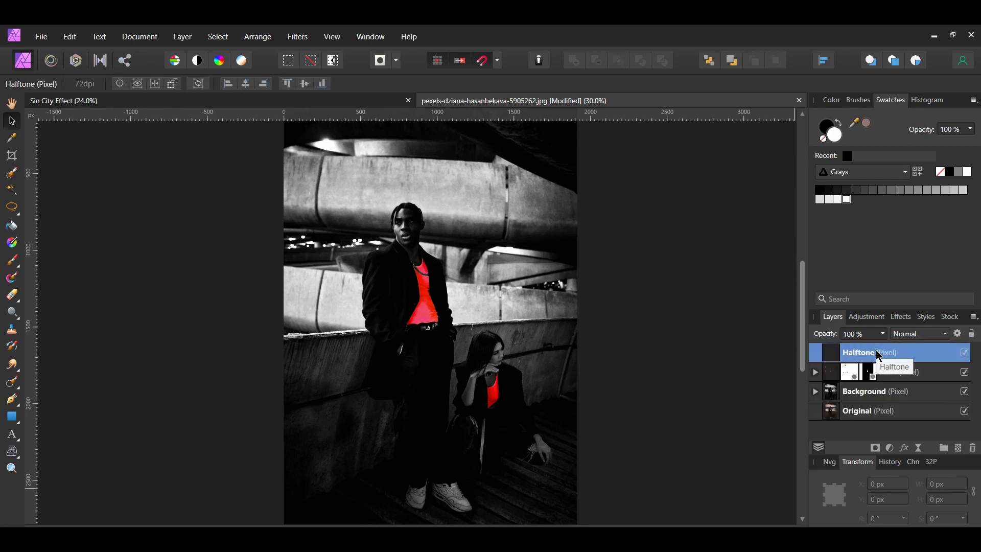
click(891, 190)
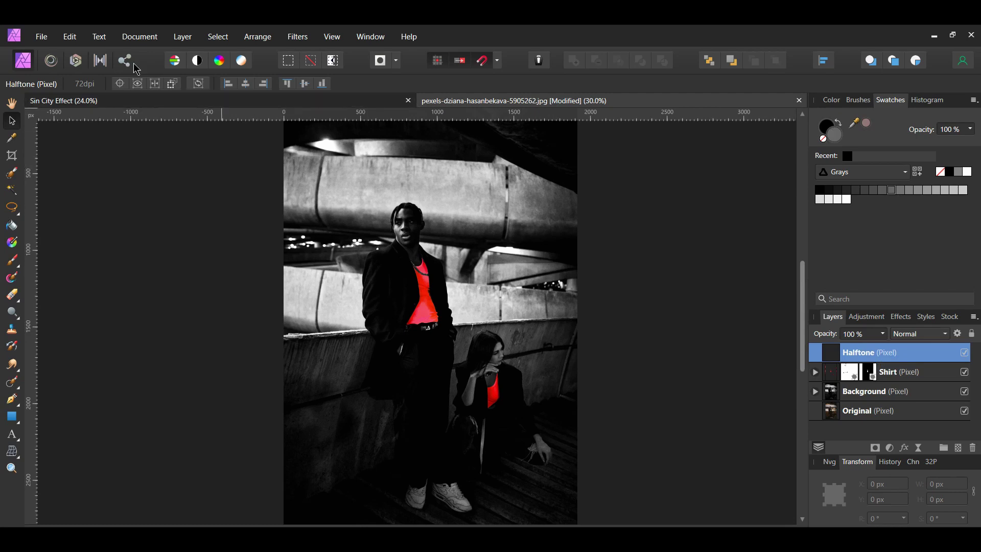
click(74, 38)
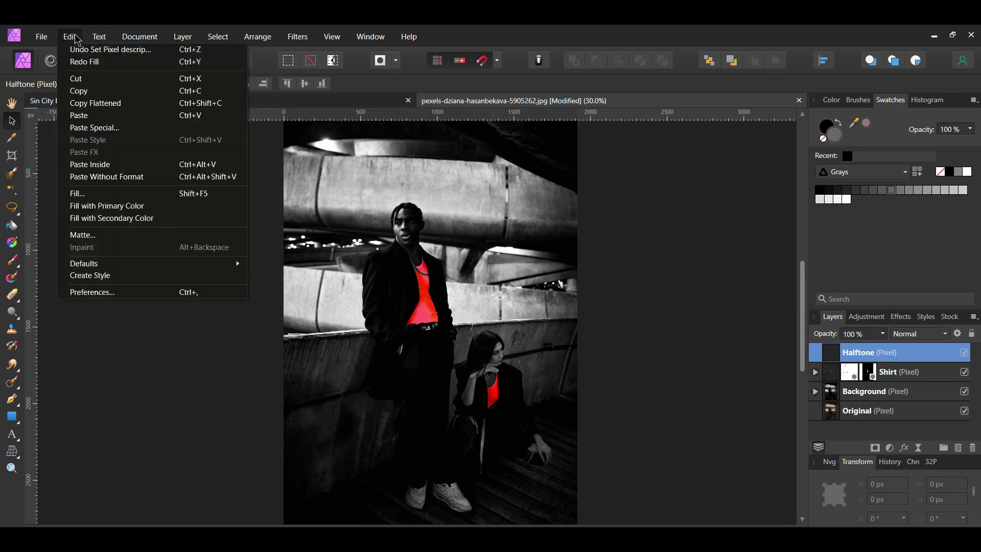
click(96, 209)
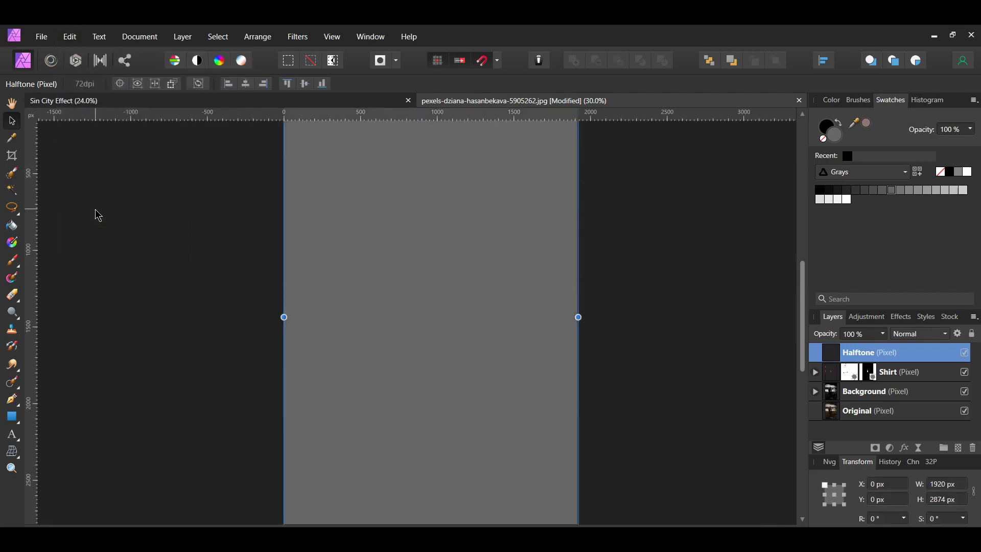
Apply a Halftone filter to the gray layer using the Line screen with a cell size of 80.
click(301, 38)
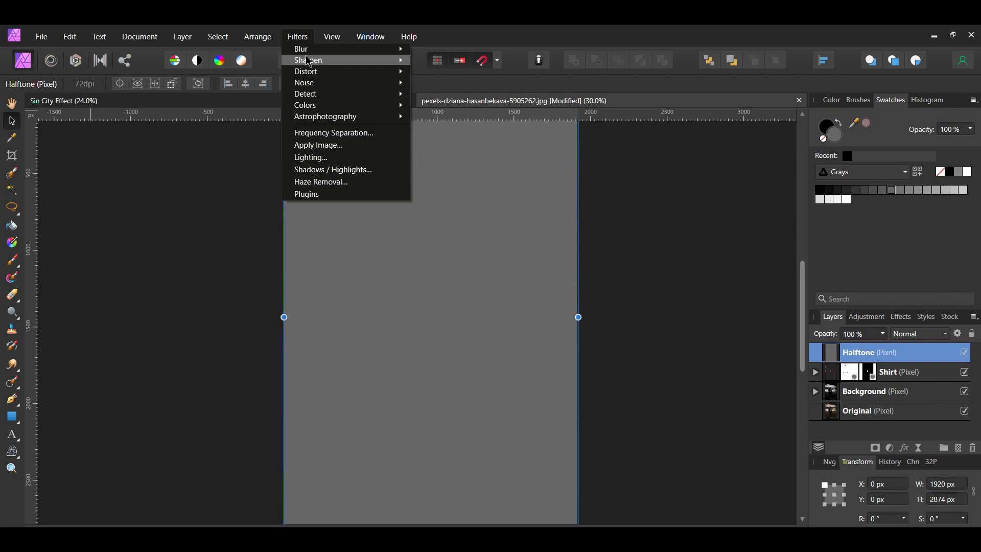
mouse_move(395, 108)
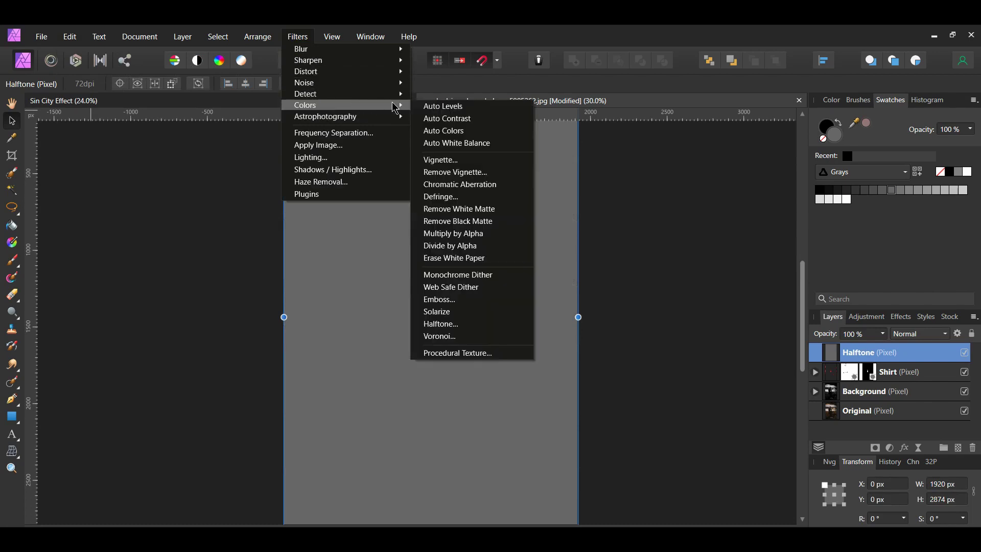
click(481, 322)
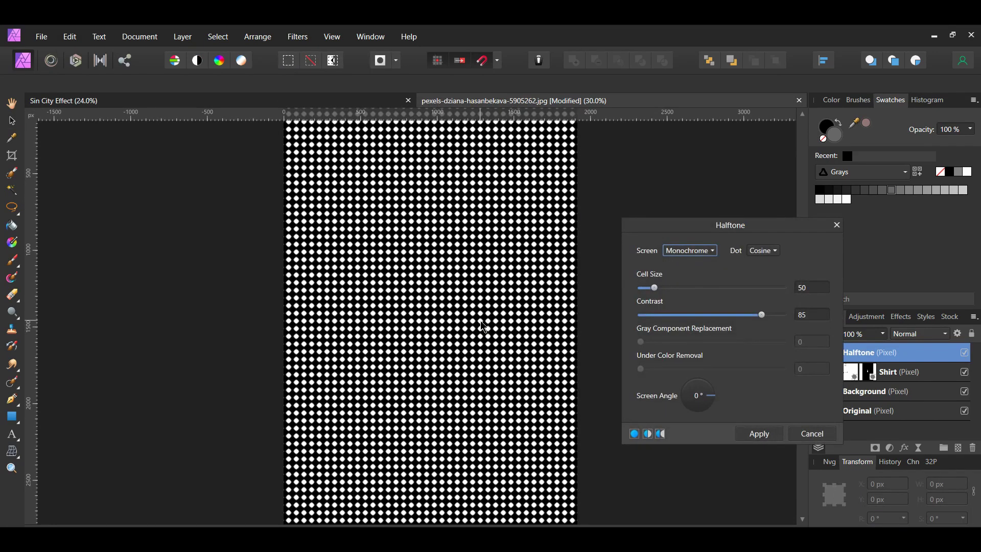
click(706, 252)
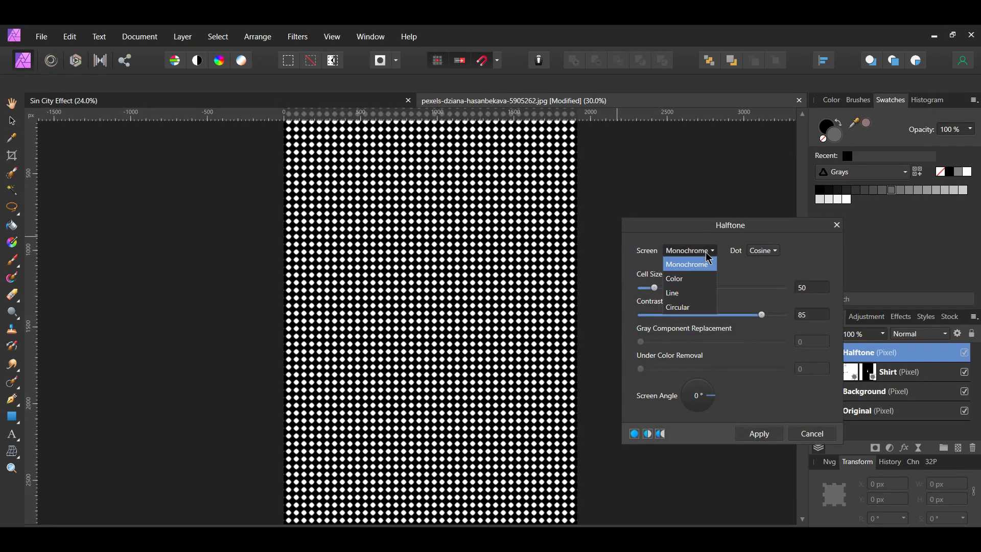
click(699, 293)
click(815, 289)
text(80)
key(Return)
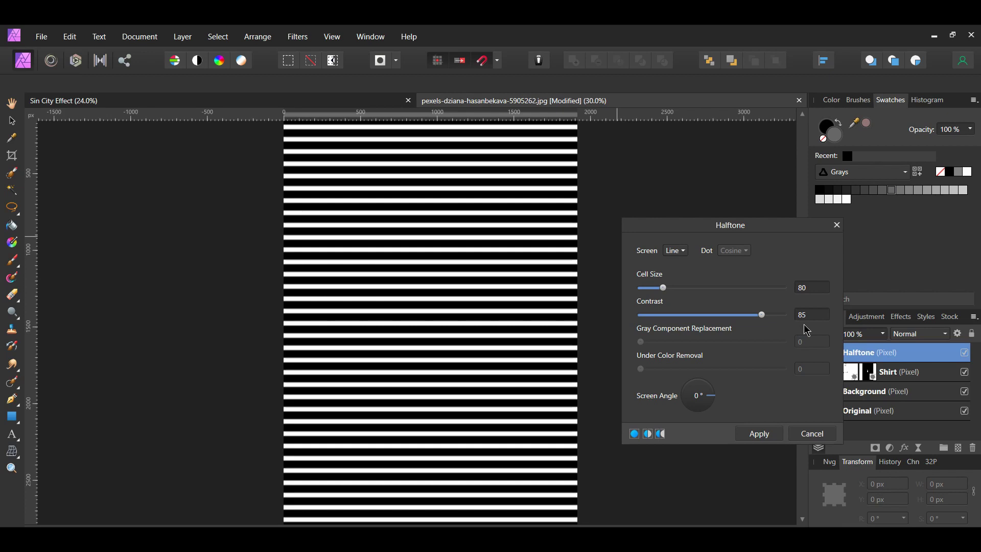
click(766, 435)
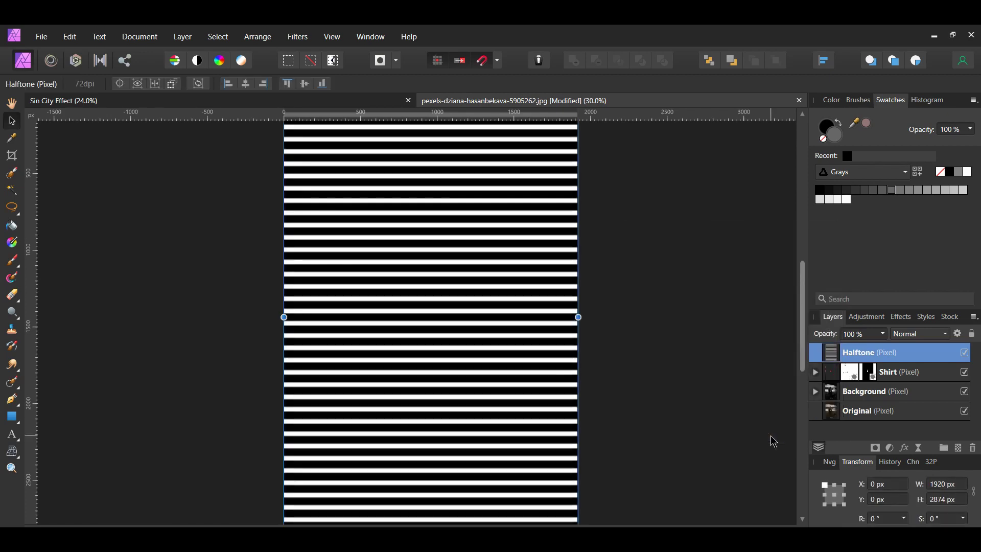
Enlarge the Halftone layer to about 4460 × 4554 px and rotate it to -45° so diagonal stripes cover the photo.
scroll(774, 442, down, 2)
drag(620, 177, 746, 116)
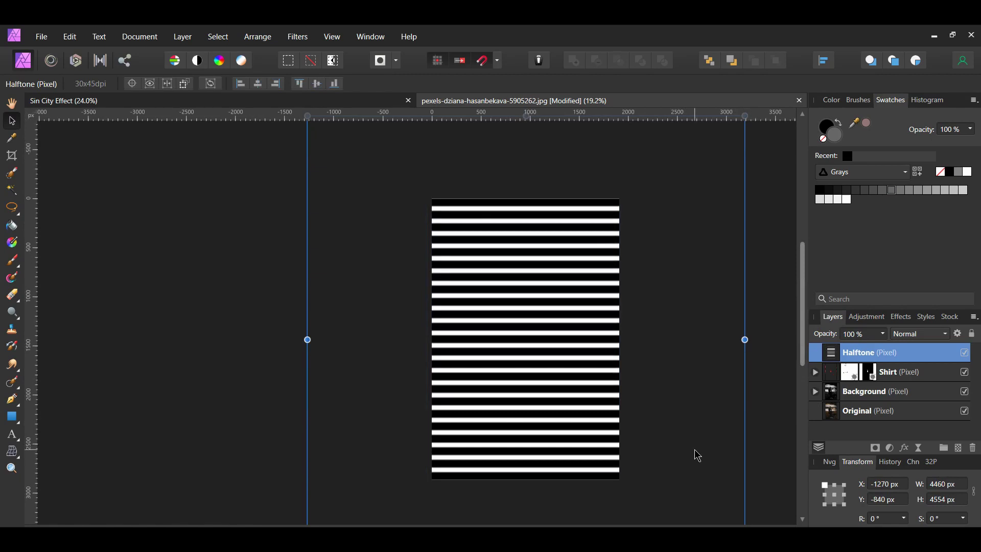
key(ctrl+minus)
drag(479, 231, 554, 282)
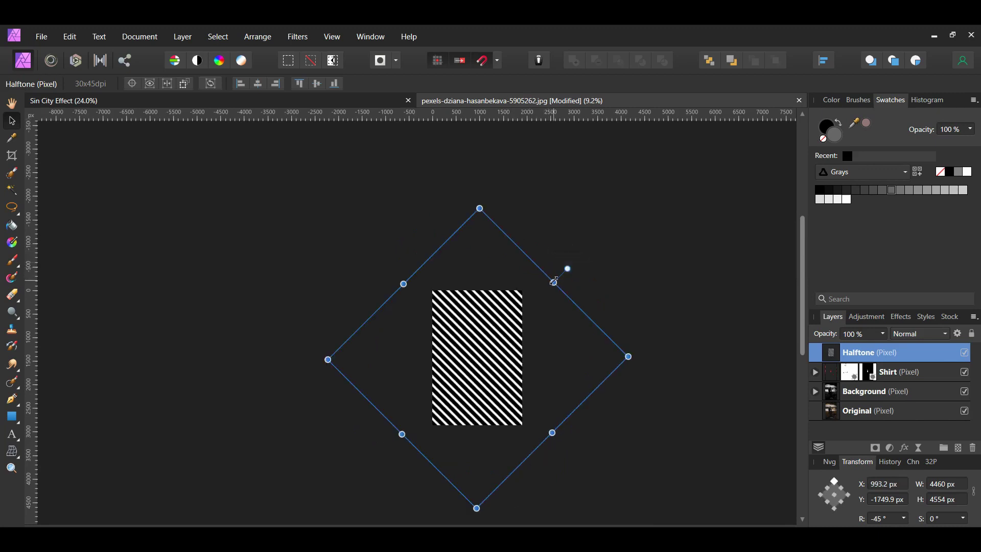
Set the Halftone layer's blend mode to Multiply and its opacity to 40%.
click(945, 334)
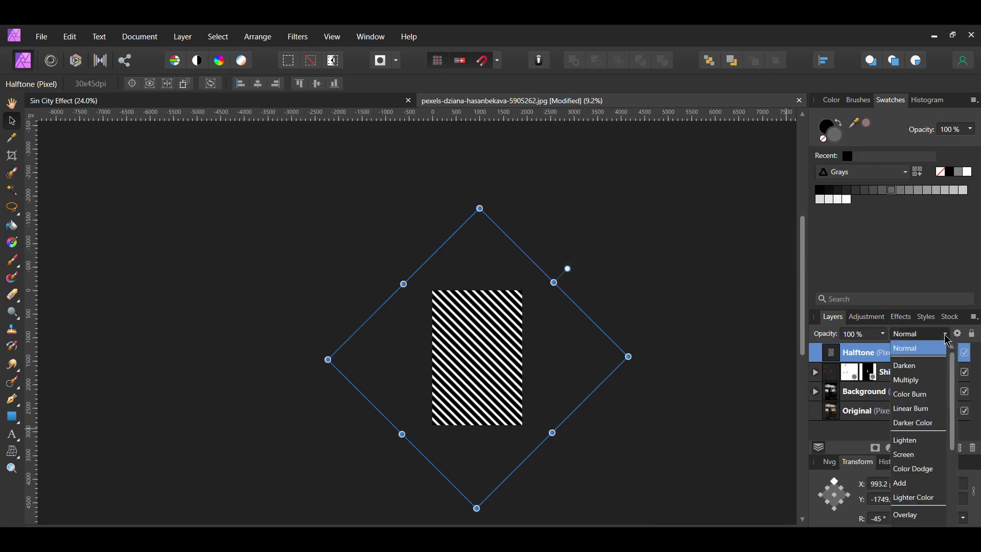
click(932, 380)
click(864, 333)
text(40)
key(Return)
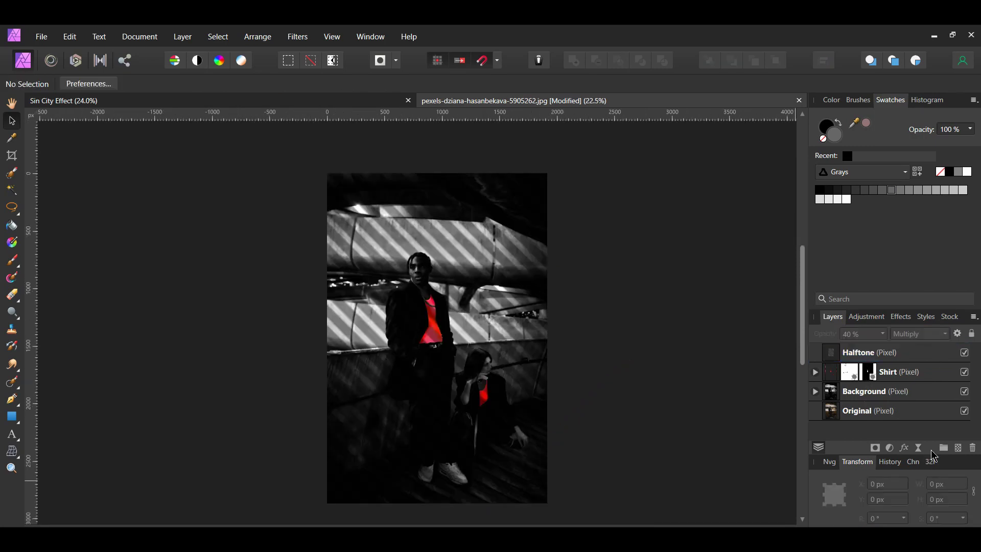
Add a pixel layer named Noise above the Halftone layer and fill it with the black secondary color.
click(958, 448)
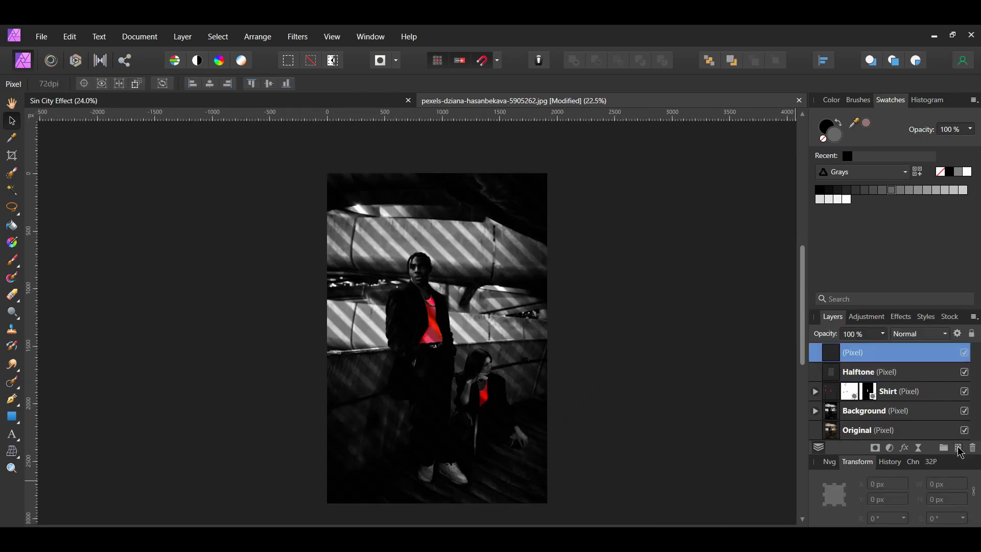
double_click(909, 353)
text(Noise)
key(Return)
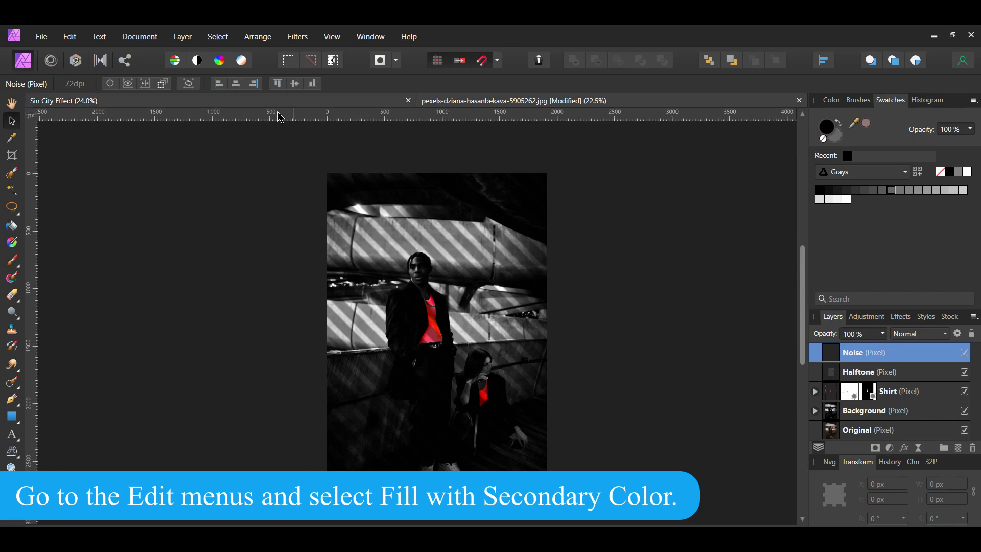
click(69, 36)
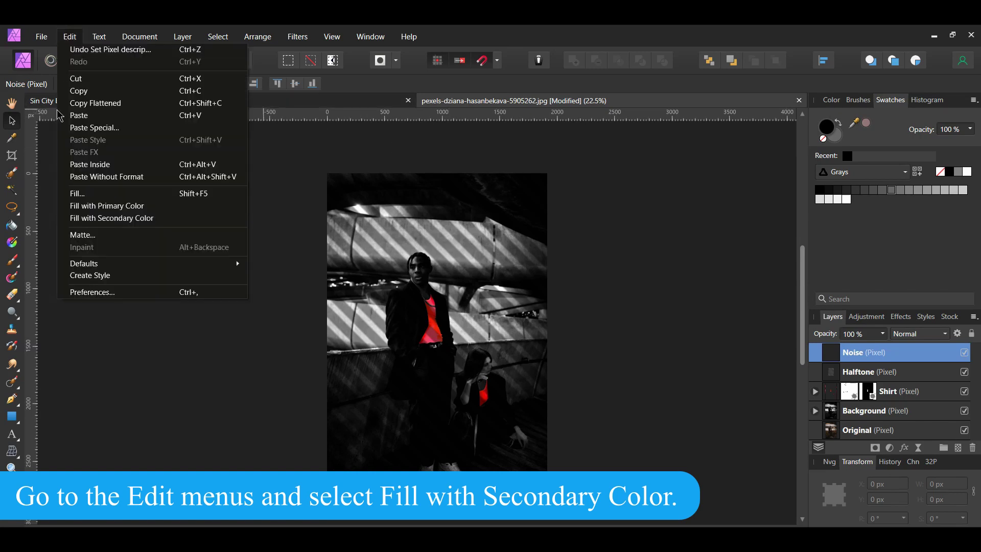
click(86, 223)
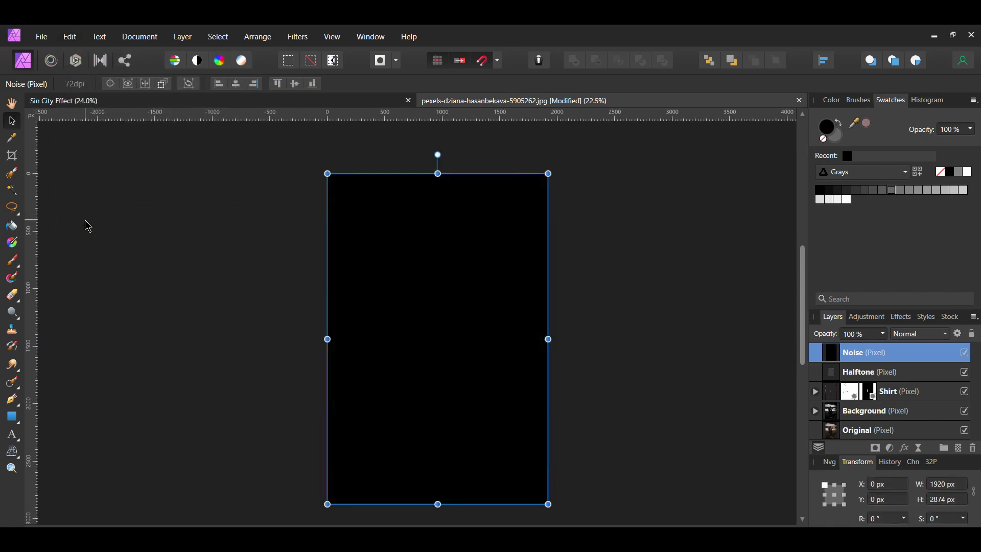
Add monochromatic Gaussian noise at 50% intensity to the black Noise layer.
click(291, 32)
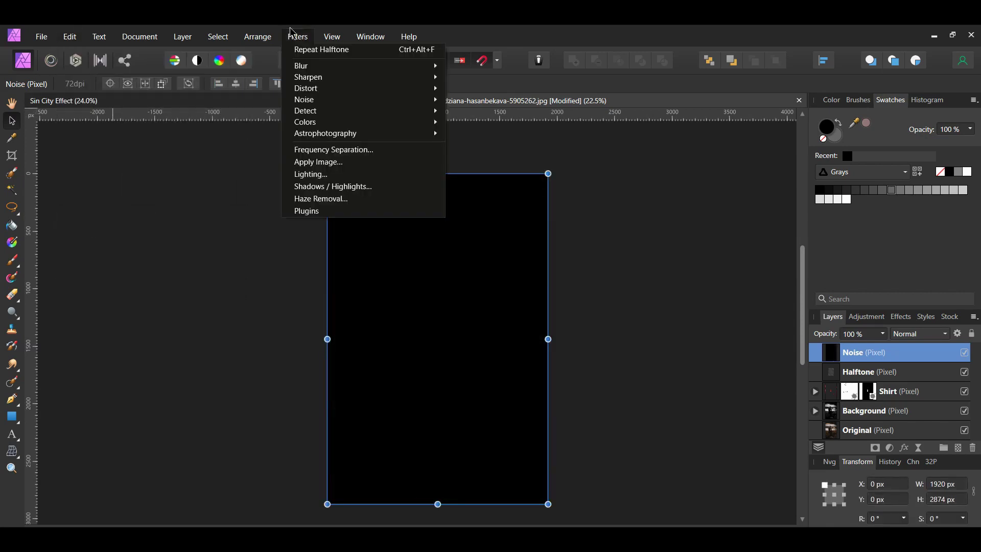
mouse_move(394, 99)
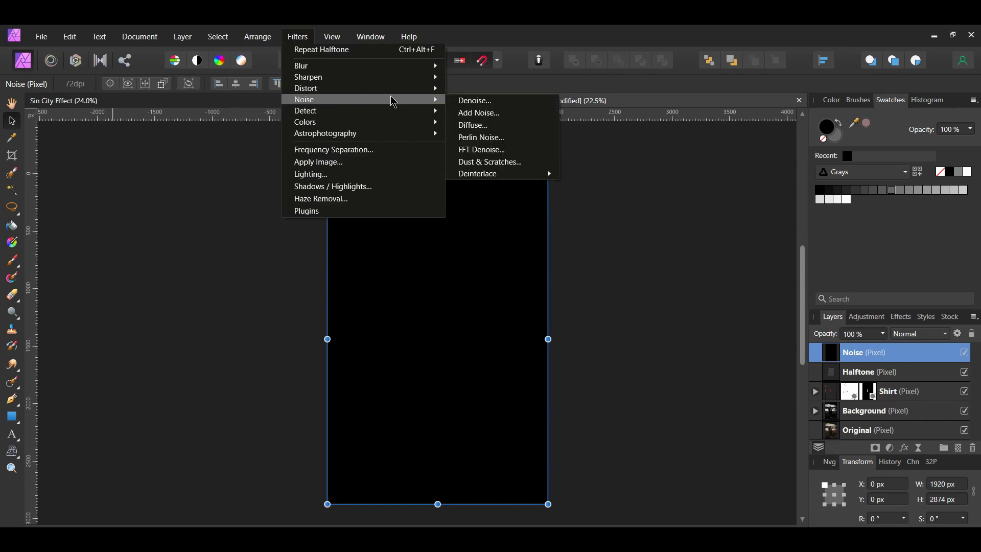
click(461, 114)
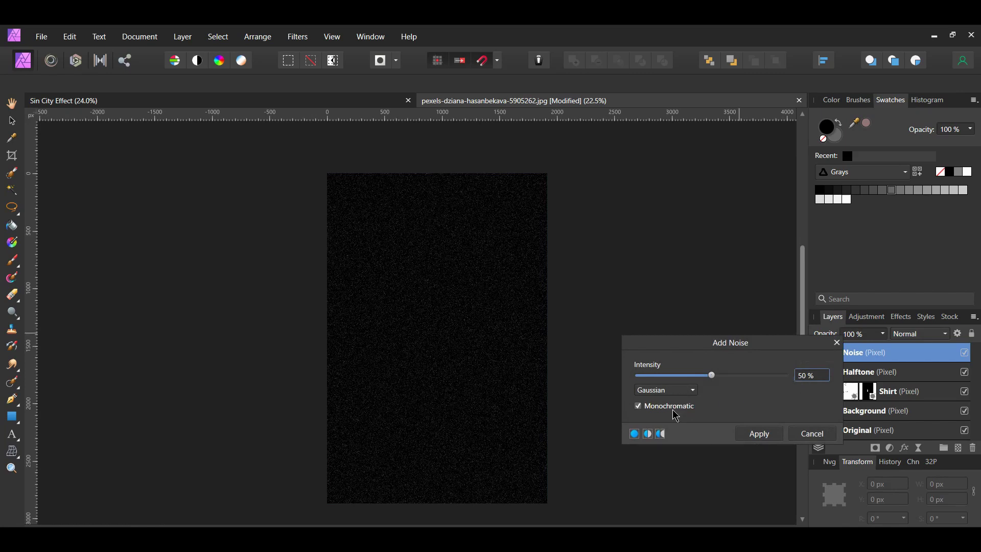
click(759, 433)
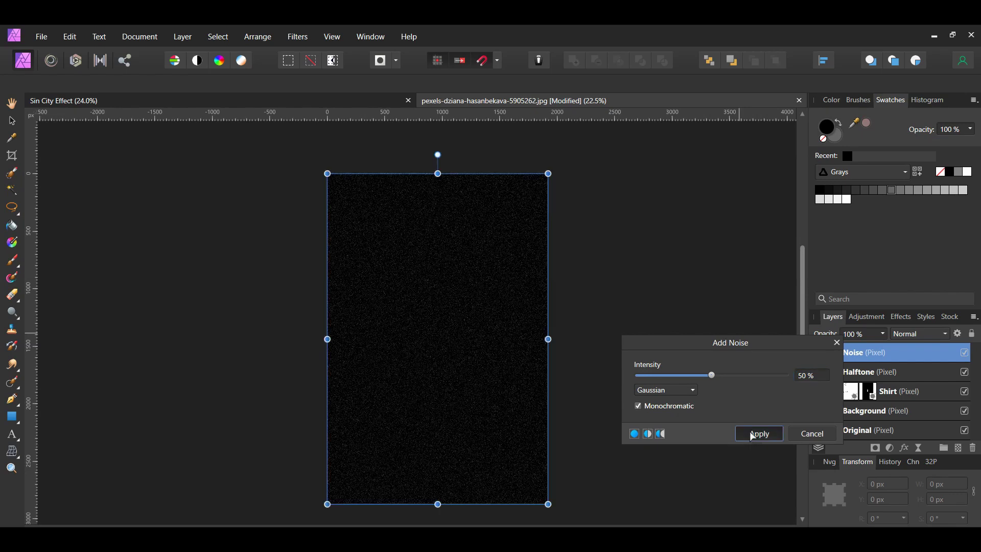
Set the Noise layer's blend mode to Soft Light and its opacity to 20%.
click(931, 335)
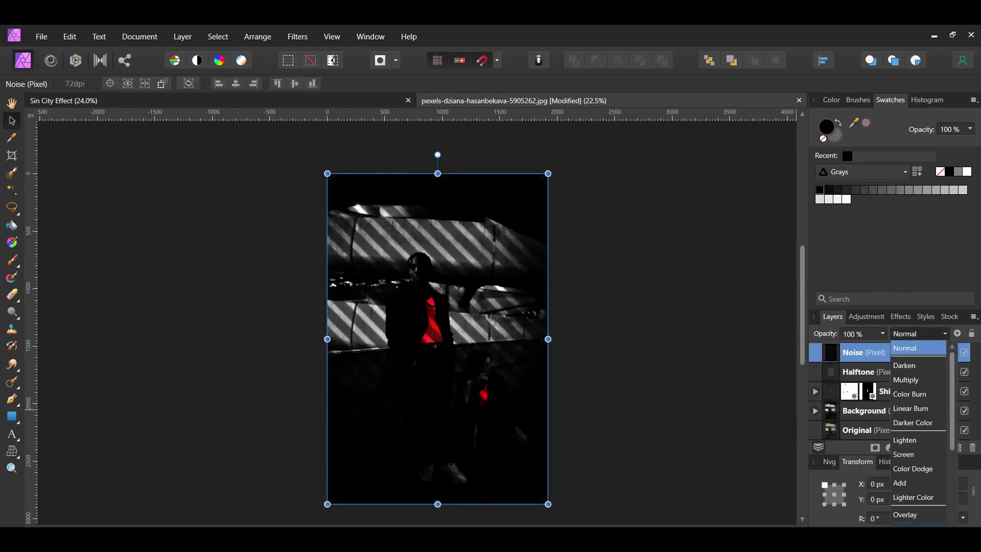
click(915, 523)
click(849, 334)
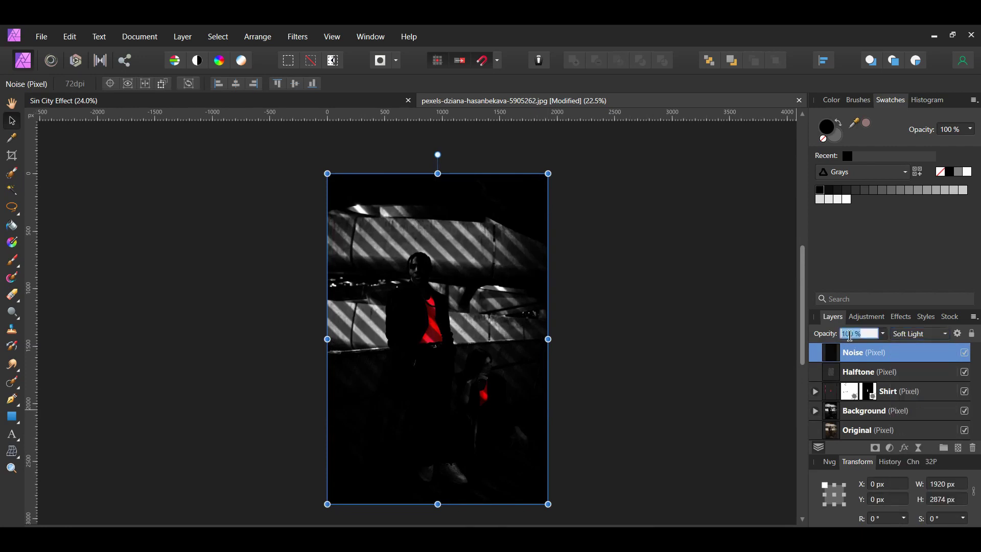
text(20)
key(Return)
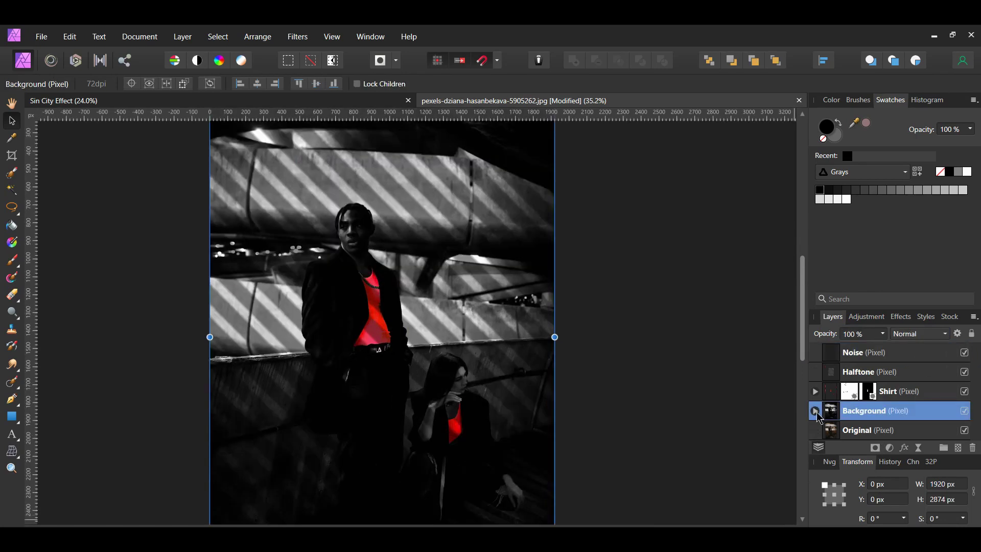
Select the standing man's face and neck on the Background layer using the Selection Brush in Add mode with Snap to edges.
click(13, 179)
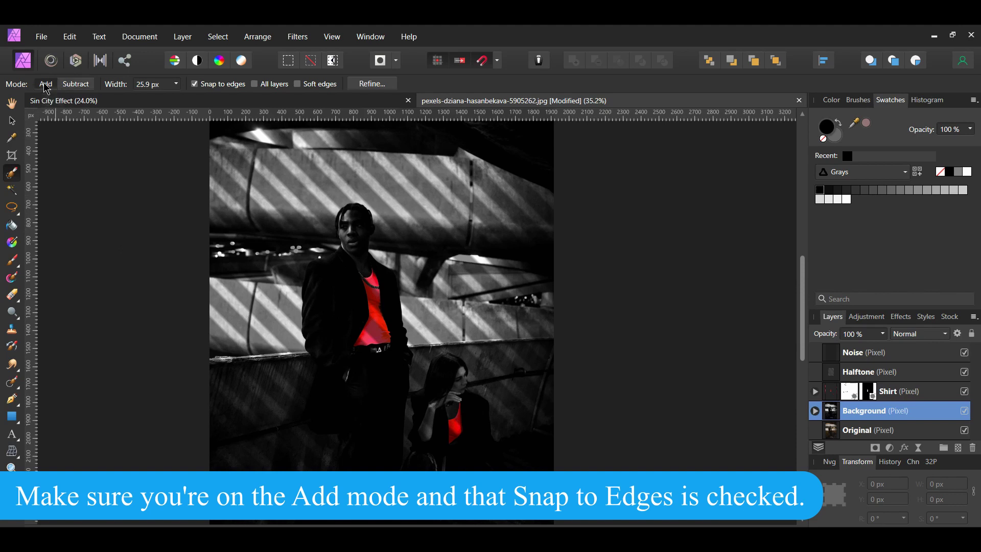
scroll(311, 224, up, 3)
mouse_move(388, 212)
mouse_down()
mouse_move(388, 200)
mouse_move(382, 225)
mouse_move(426, 225)
mouse_move(373, 215)
mouse_move(403, 189)
mouse_move(494, 285)
mouse_up()
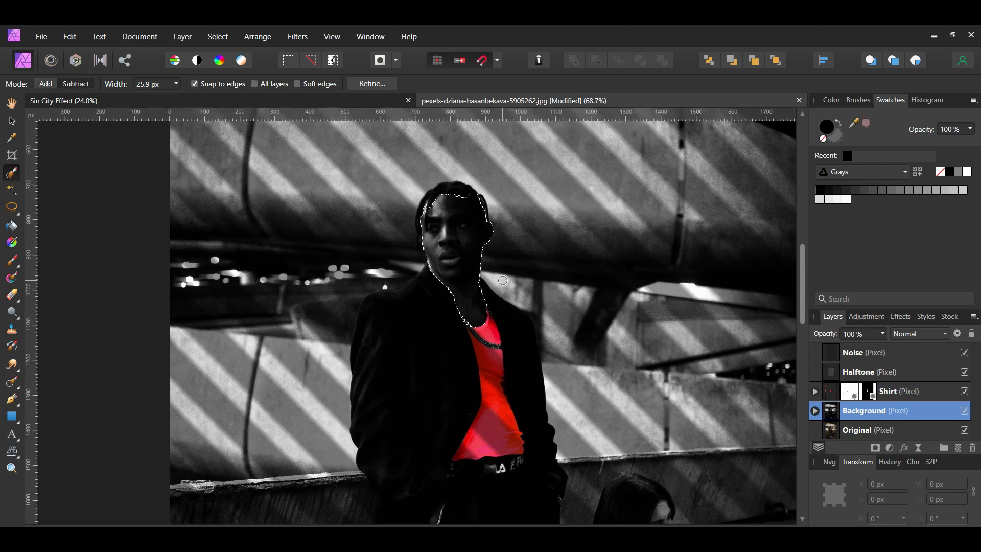
Add a Brightness / Contrast adjustment with 60% brightness to the selected face and neck, then deselect and toggle its visibility to compare.
click(890, 448)
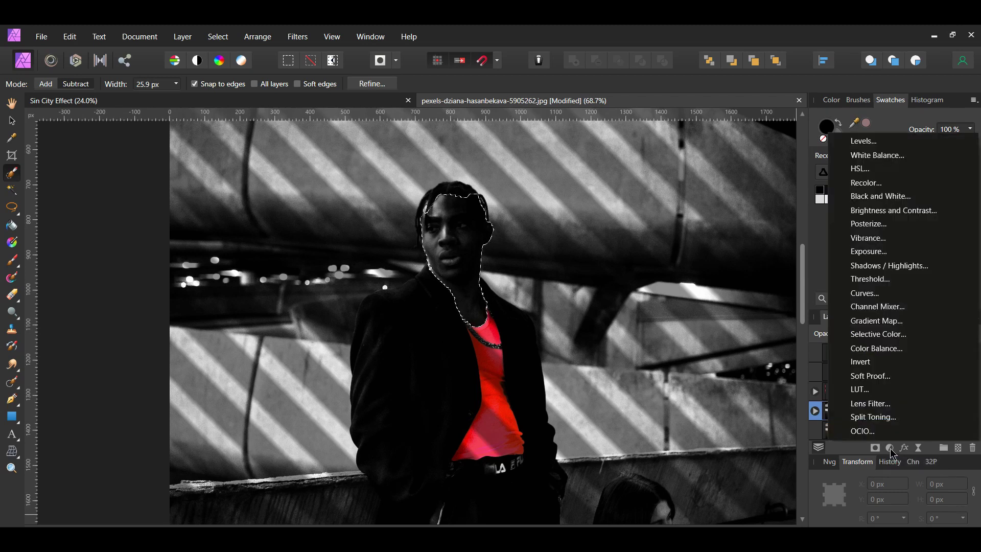
click(894, 211)
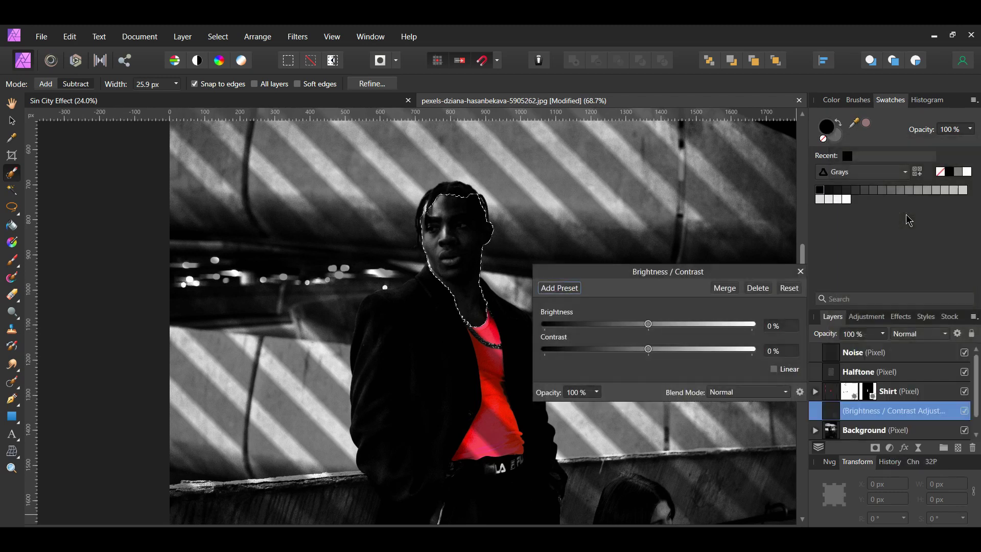
scroll(790, 330, right, 5)
click(789, 330)
text(60)
key(Return)
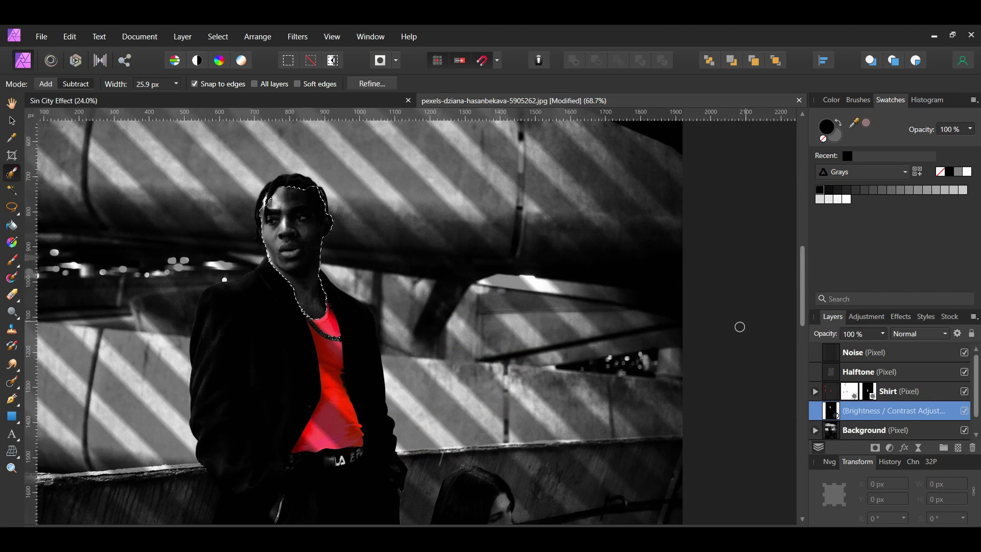
key(ctrl+minus)
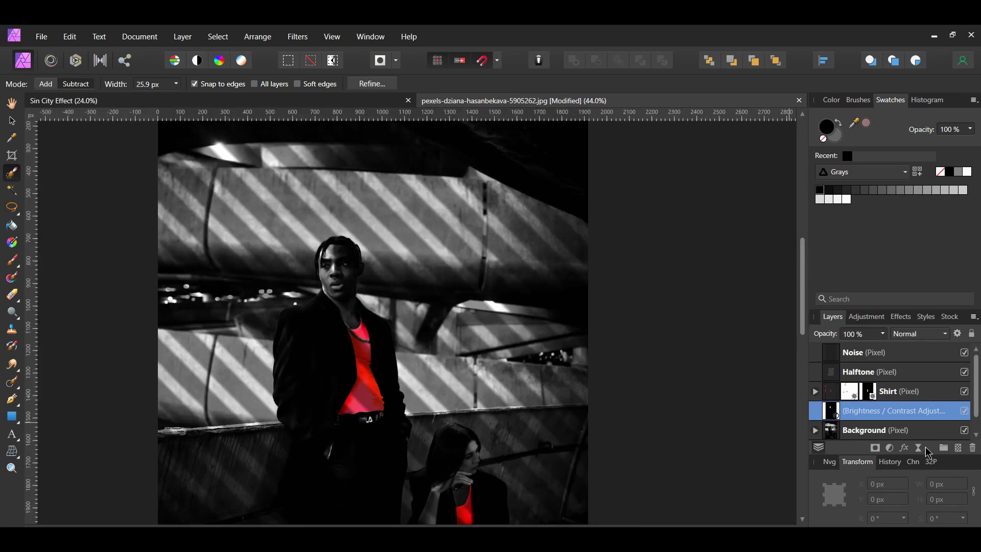
click(964, 412)
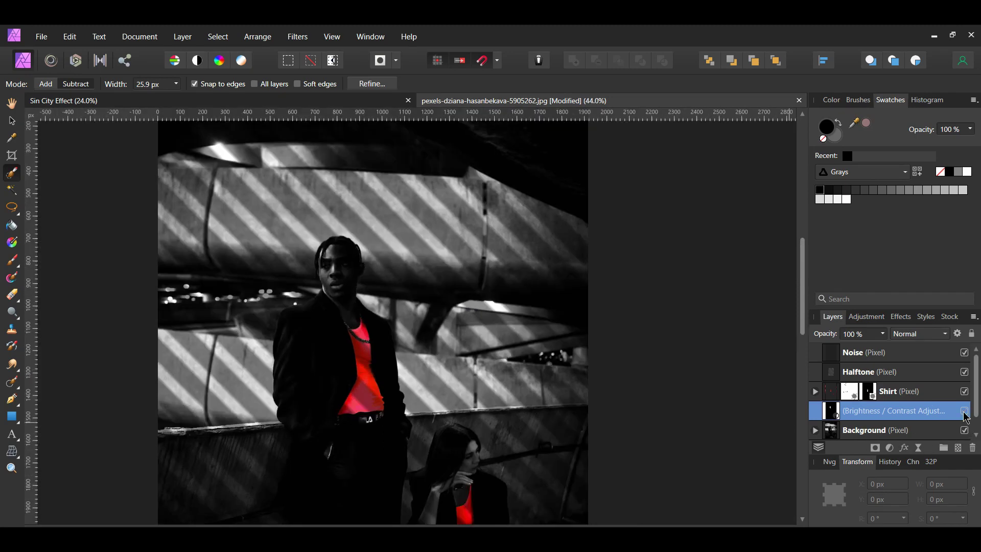